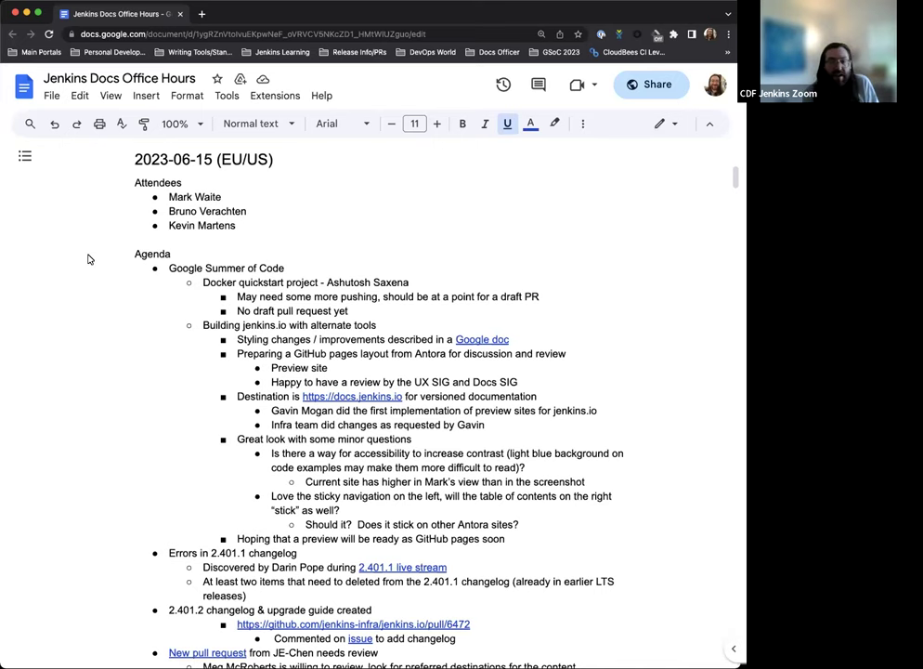
Review the agenda items of the 2023-06-15 (EU/US) meeting, from Google Summer of Code to the May Newsletter.
scroll(173, 344, "up", 1)
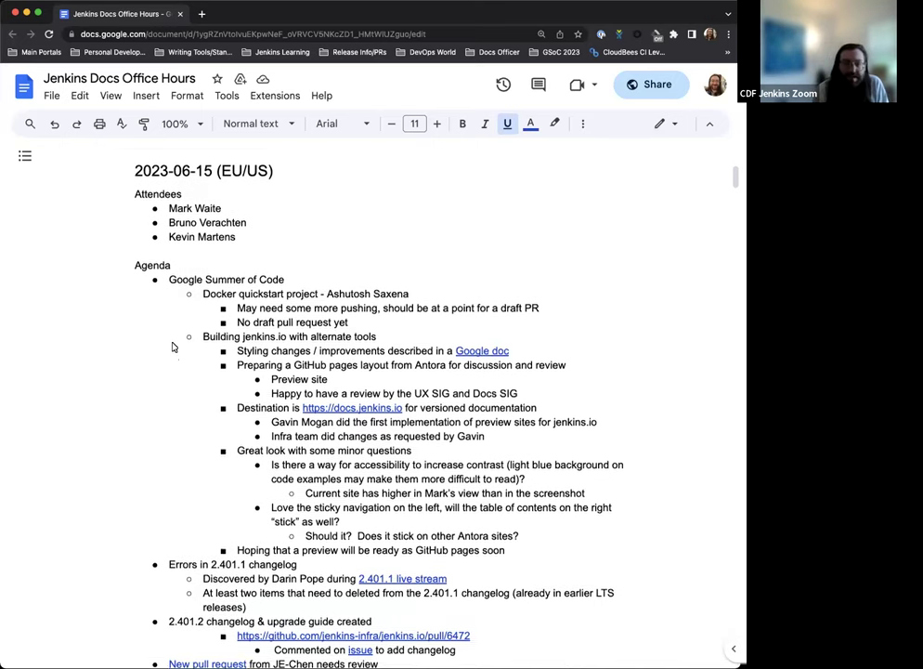
scroll(172, 346, "down", 1)
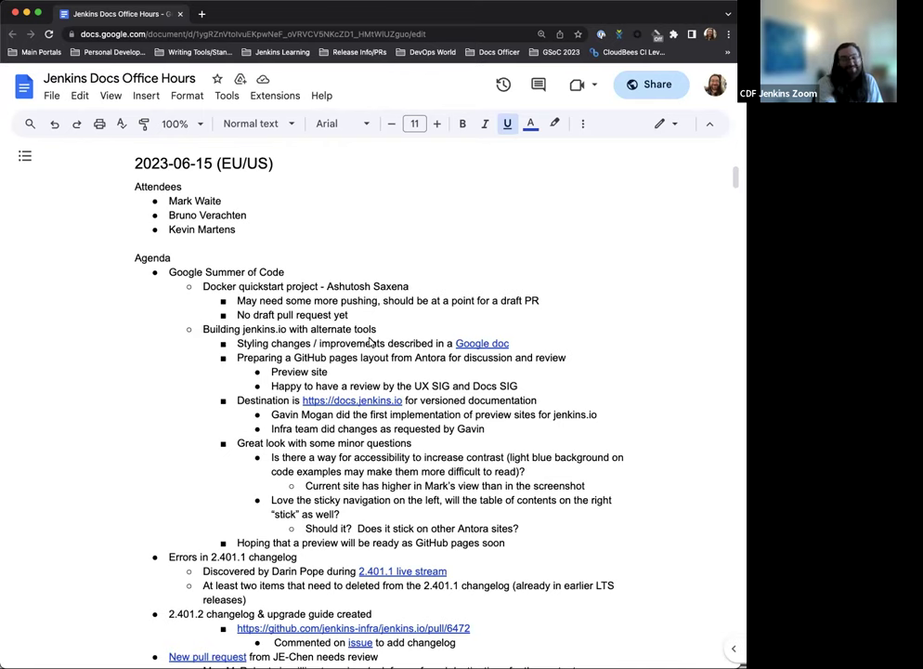
scroll(370, 344, "down", 1)
scroll(391, 365, "down", 1)
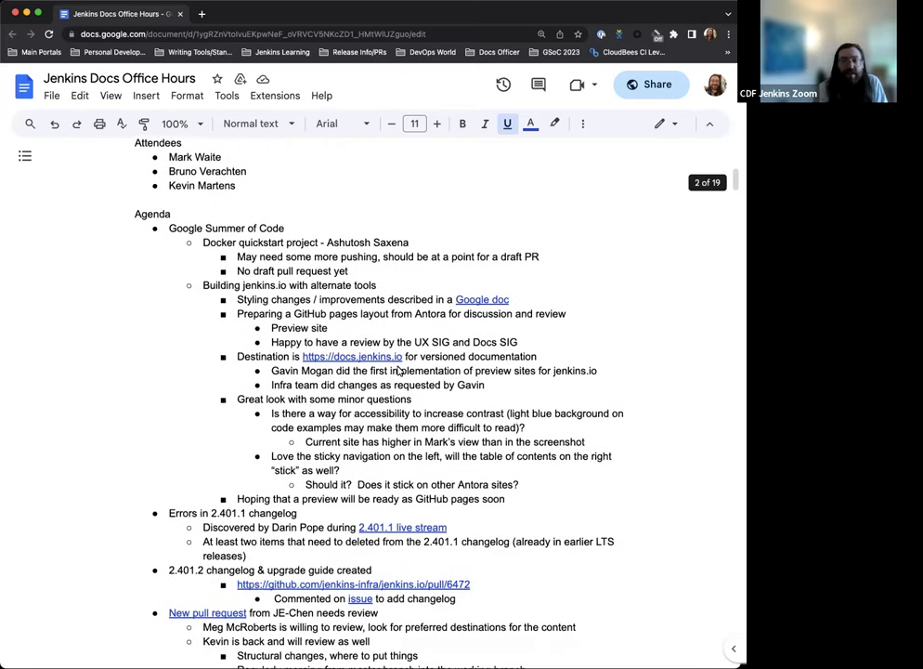
scroll(398, 371, "down", 1)
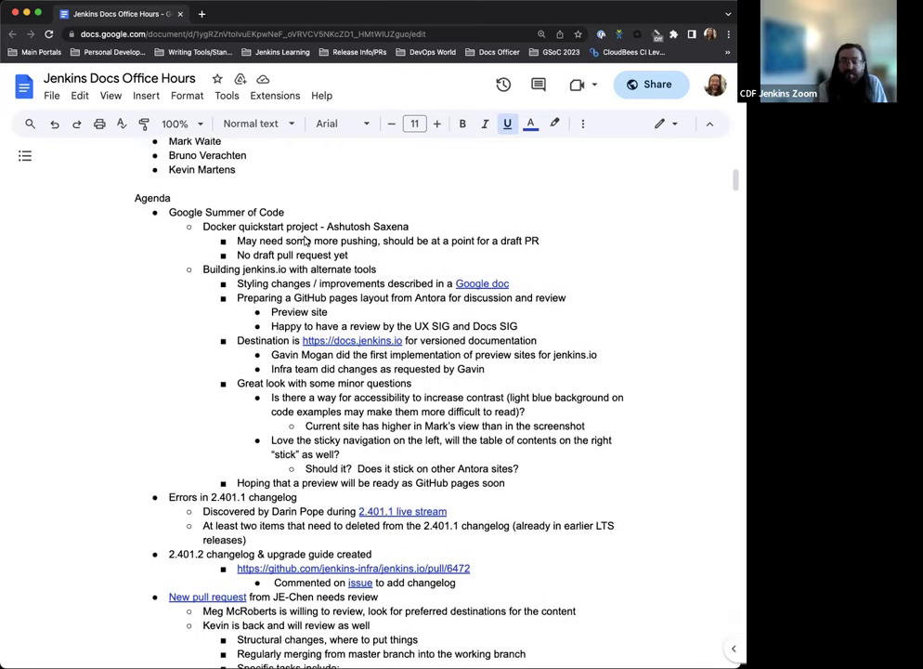
scroll(239, 237, "down", 3)
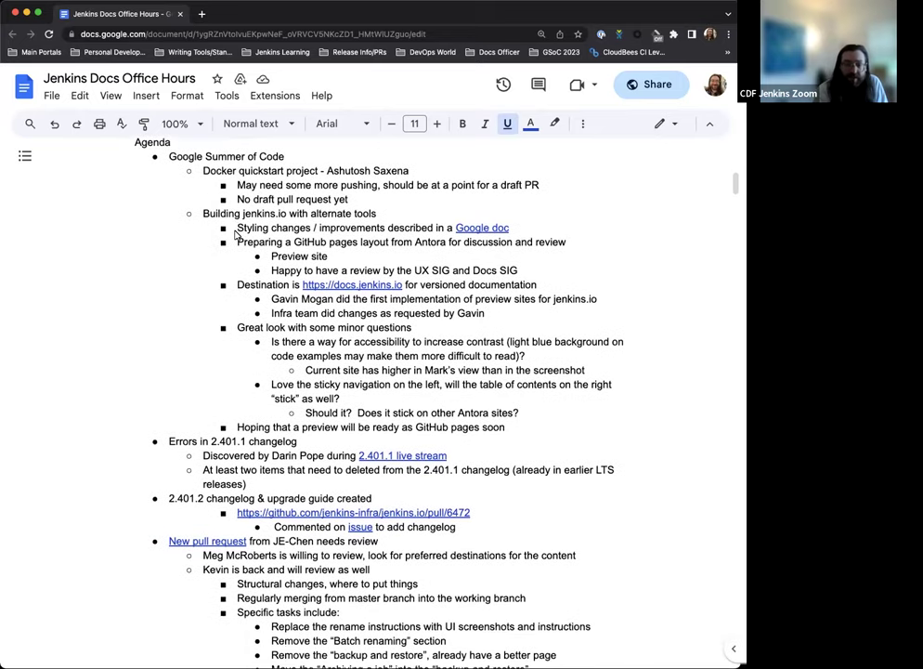
scroll(186, 409, "down", 3)
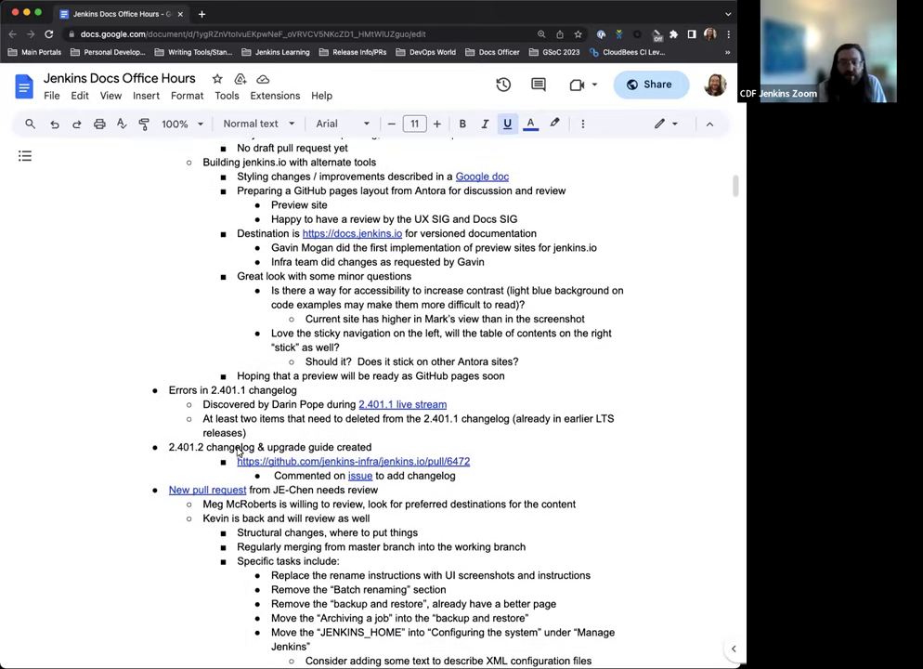
scroll(239, 453, "down", 1)
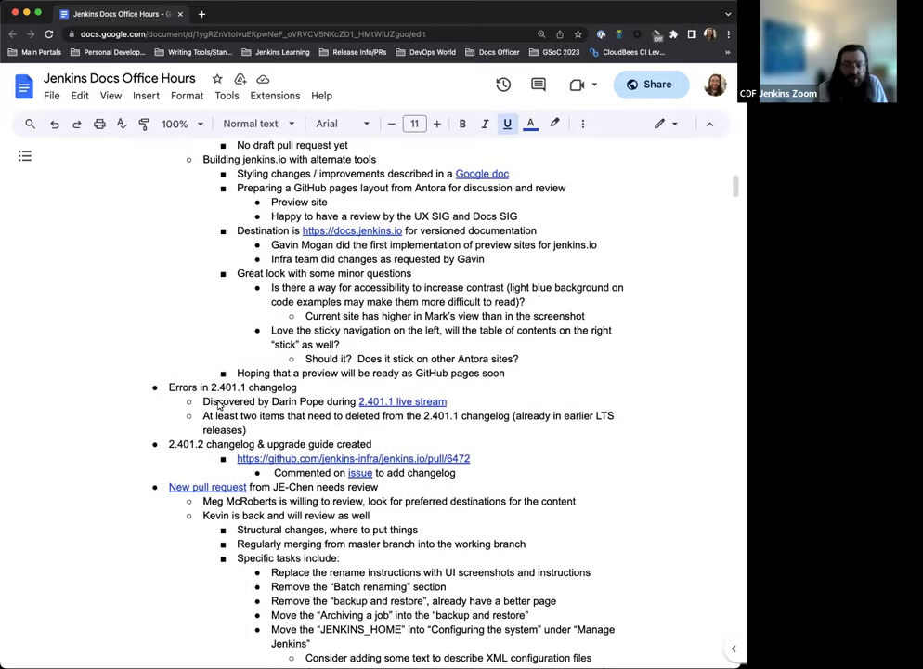
scroll(204, 400, "down", 1)
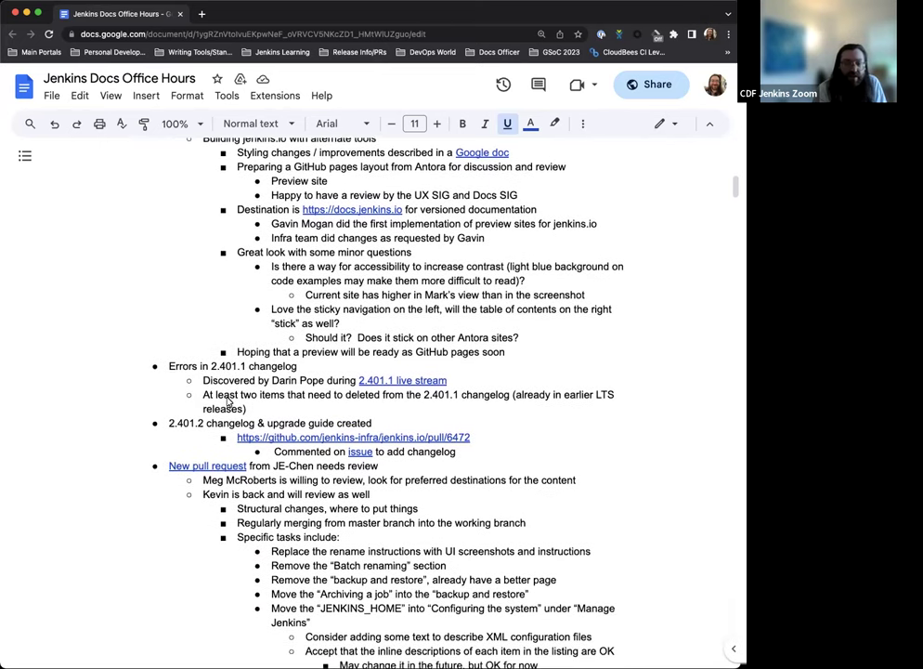
scroll(205, 393, "down", 2)
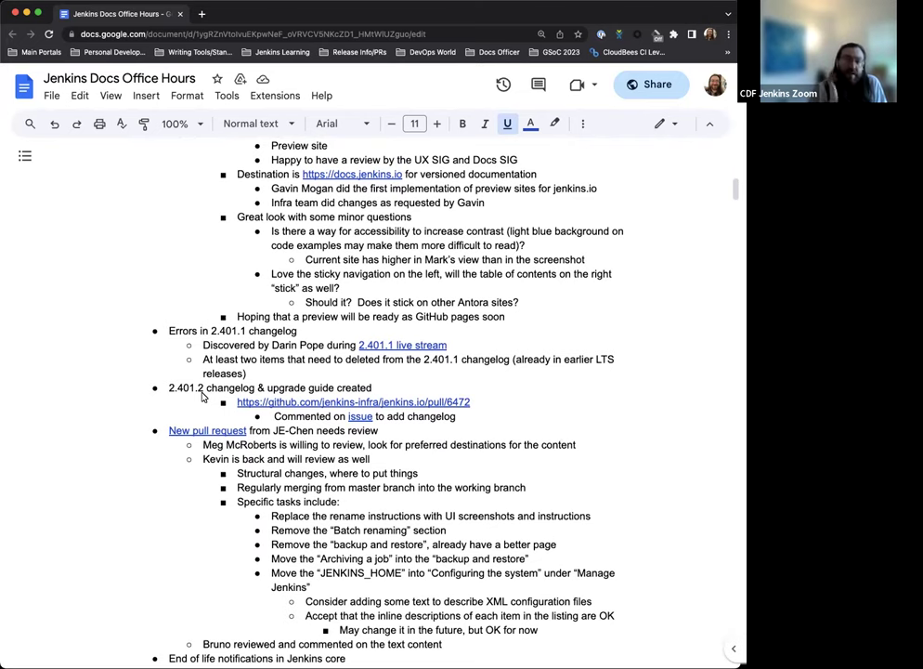
scroll(209, 393, "down", 3)
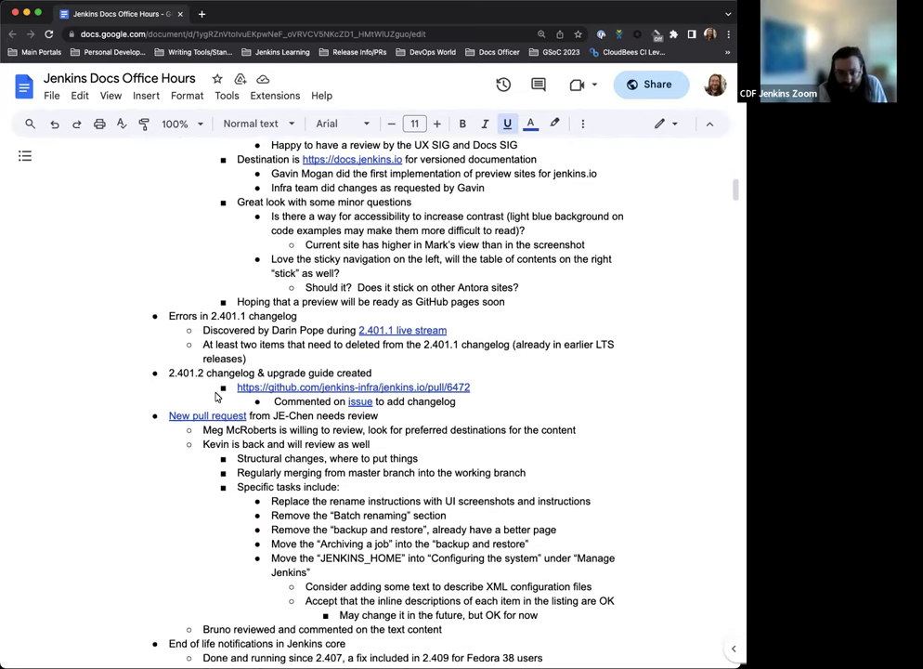
scroll(227, 385, "down", 1)
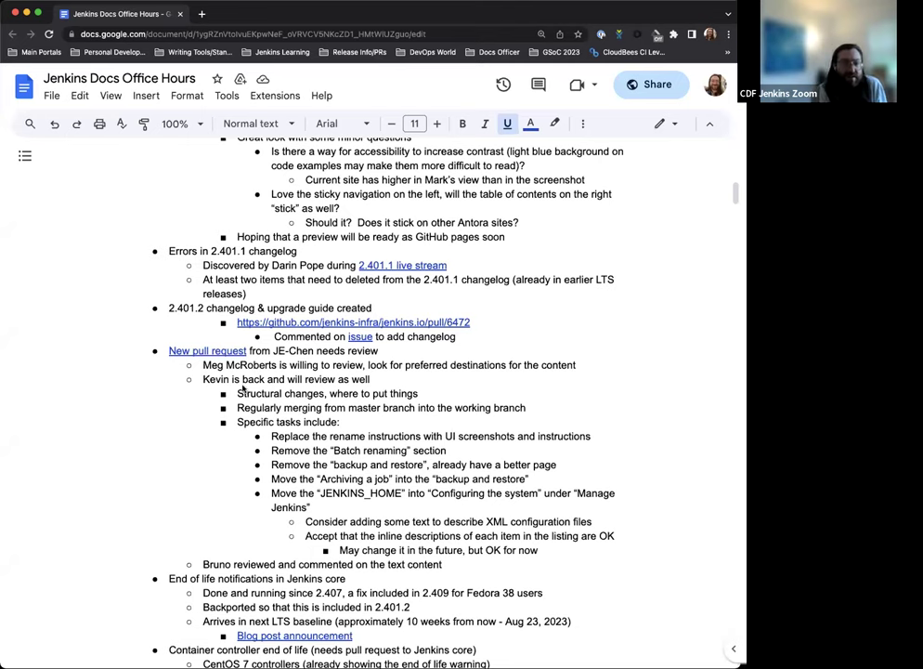
scroll(218, 390, "down", 1)
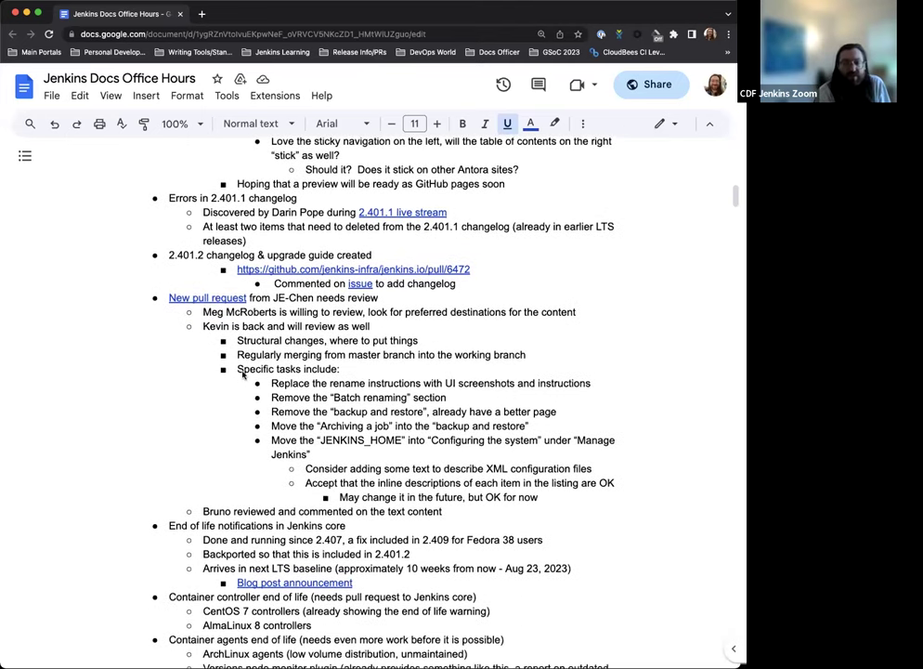
scroll(243, 385, "down", 1)
scroll(233, 372, "down", 4)
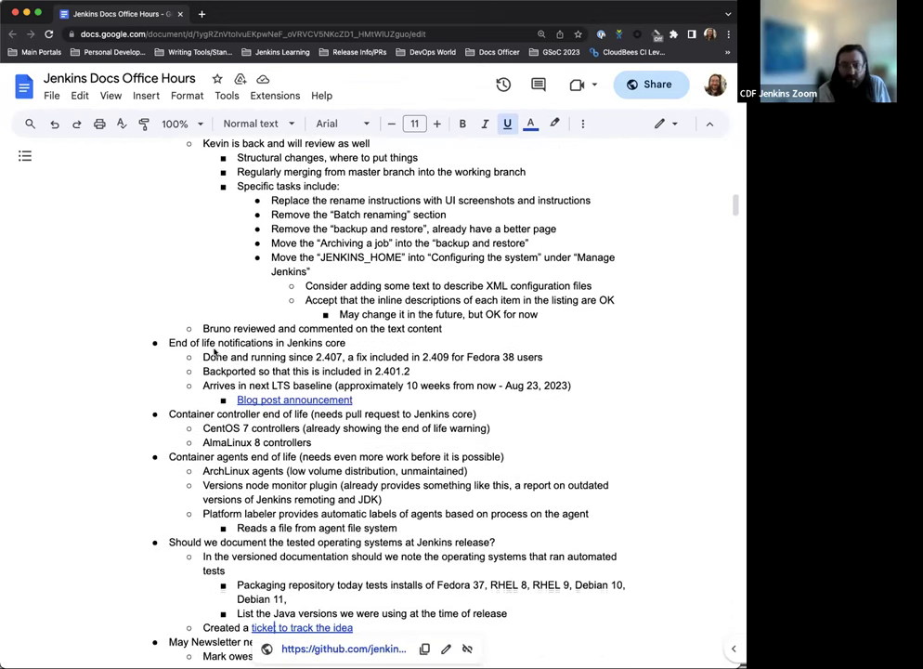
scroll(215, 348, "down", 1)
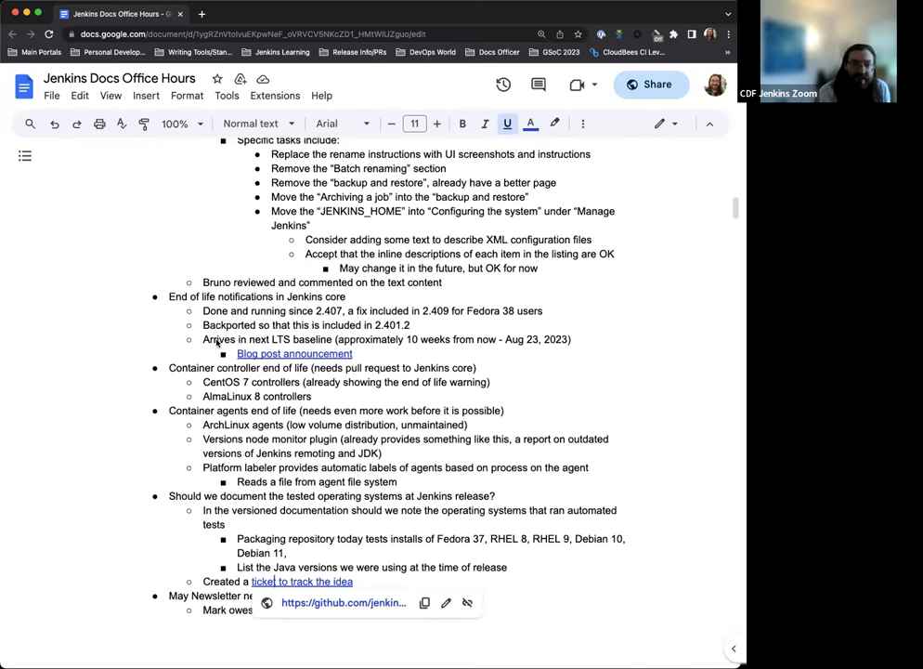
scroll(306, 362, "down", 1)
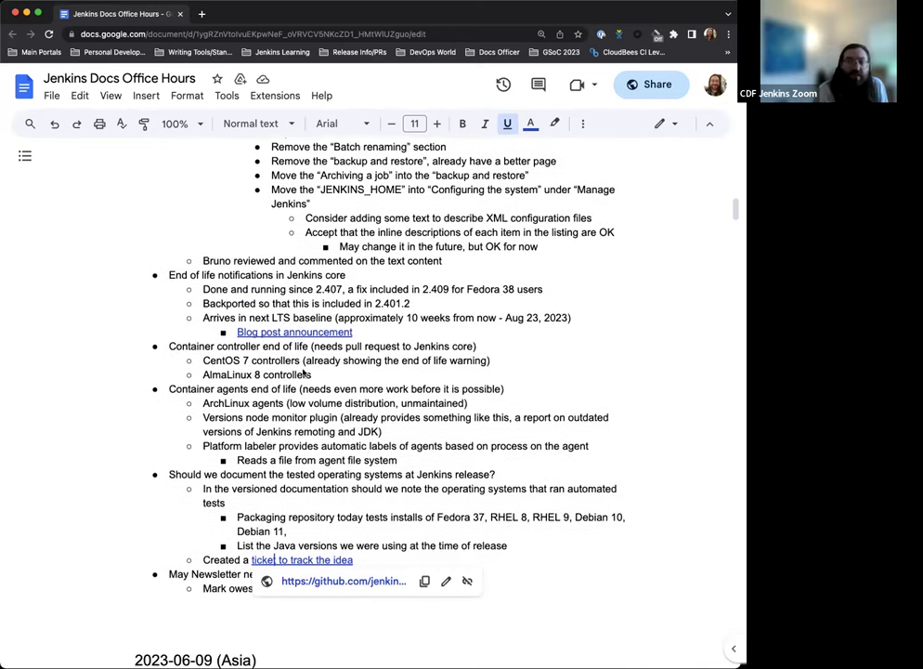
scroll(303, 372, "down", 3)
scroll(303, 290, "down", 3)
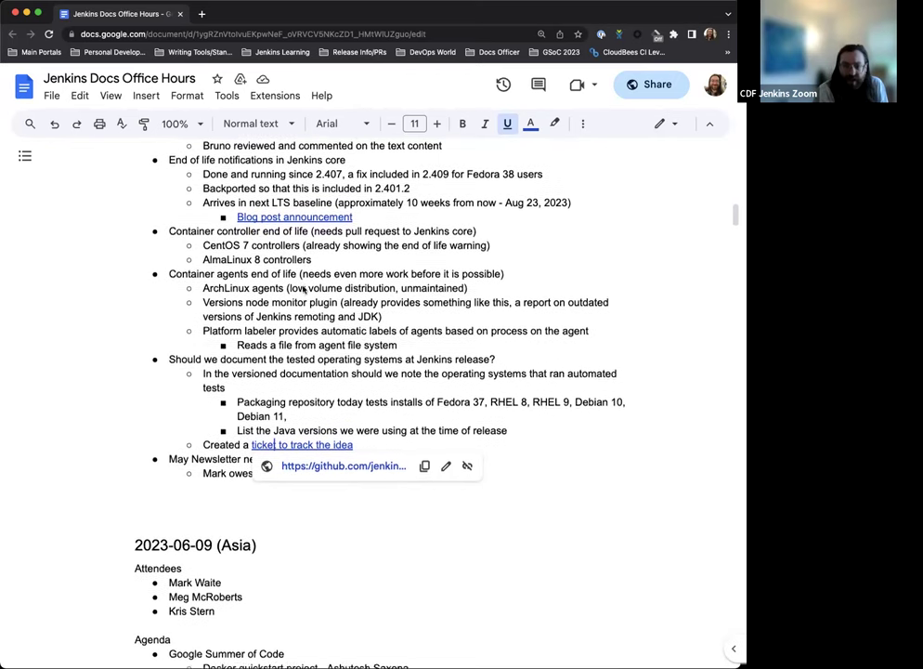
scroll(276, 267, "down", 2)
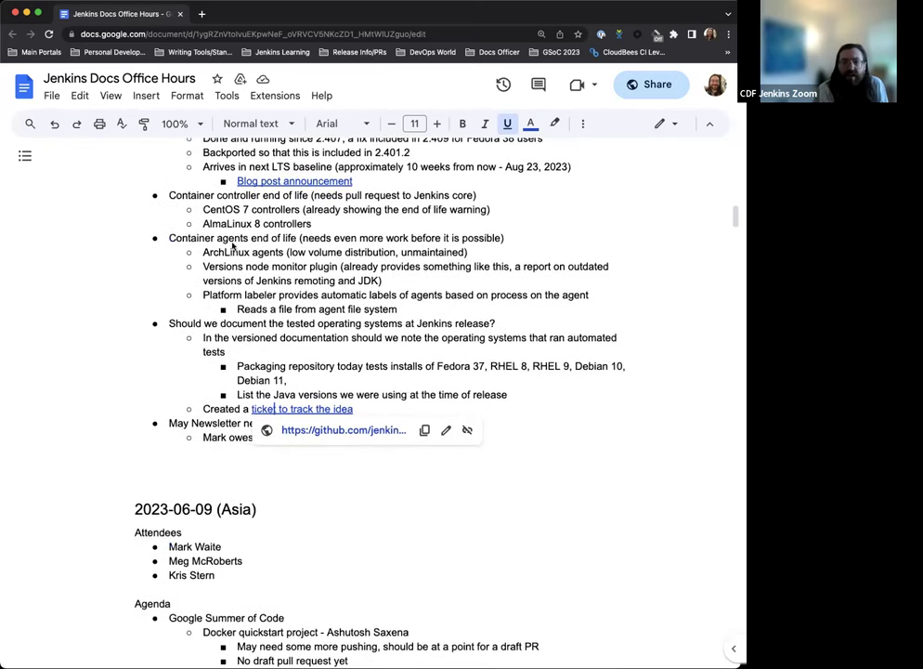
scroll(233, 247, "down", 1)
scroll(233, 251, "up", 1)
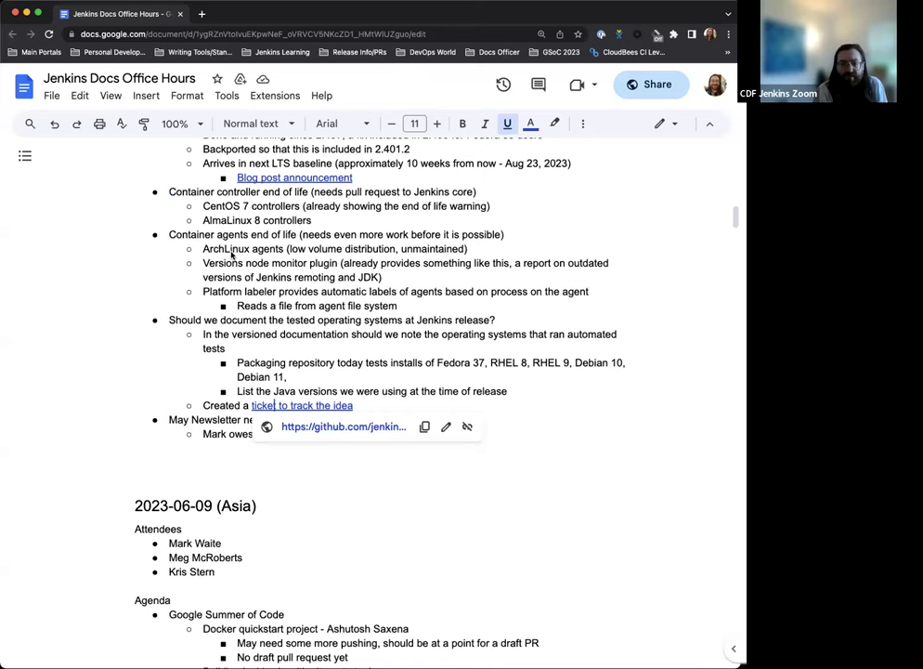
scroll(227, 269, "down", 4)
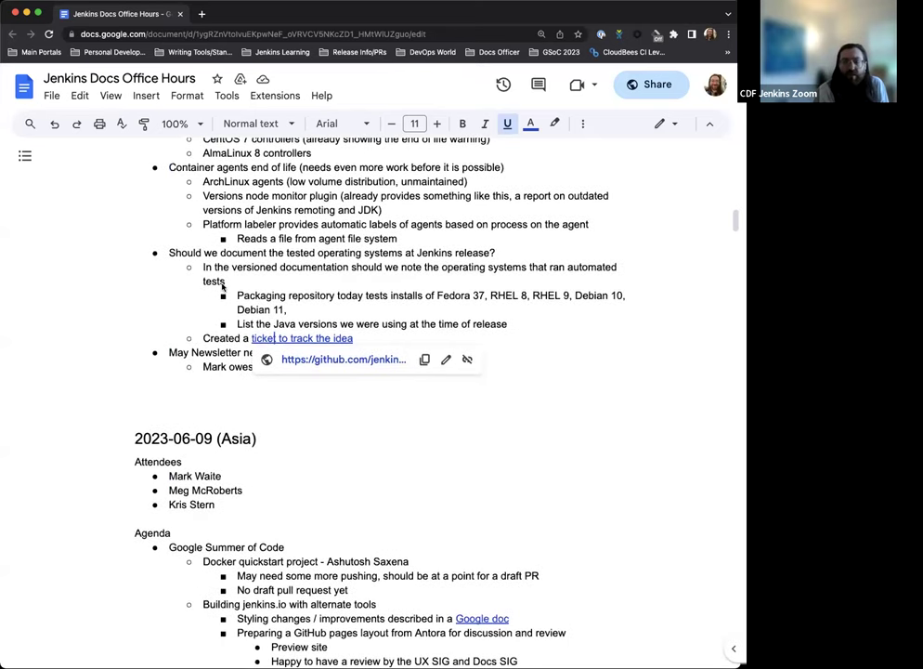
scroll(222, 287, "down", 1)
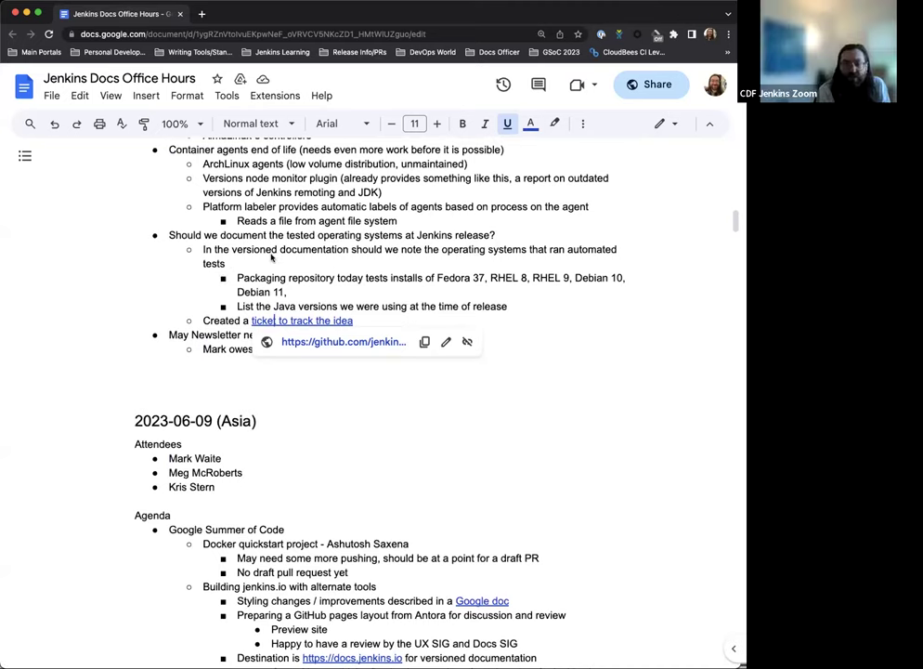
Delete the text of the sub-item about owed submissions under "May Newsletter needs submissions".
left_click(131, 387)
left_click_drag(451, 354, 355, 349)
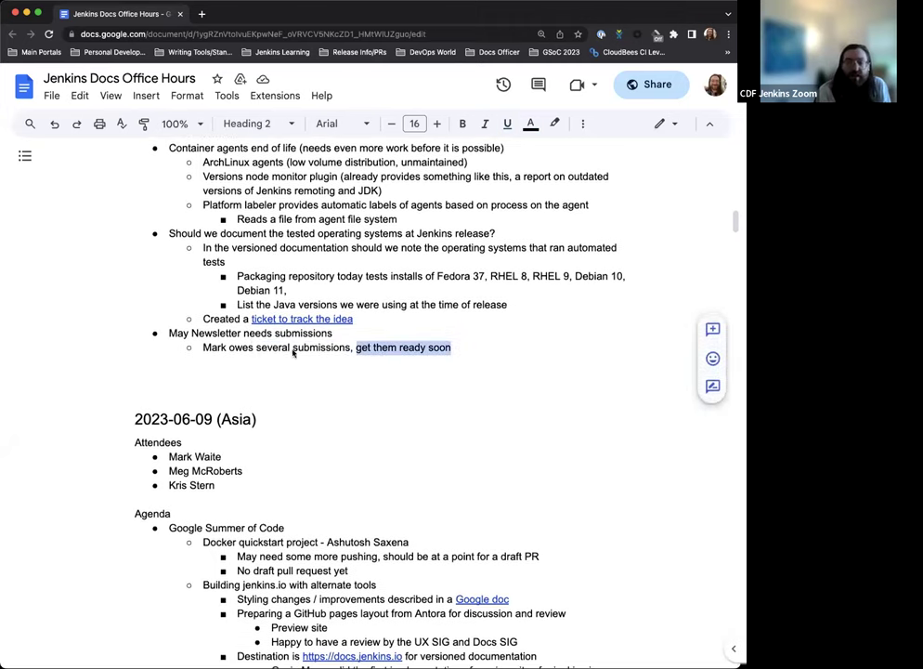
left_click_drag(292, 351, 201, 350)
scroll(446, 348, "up", 1)
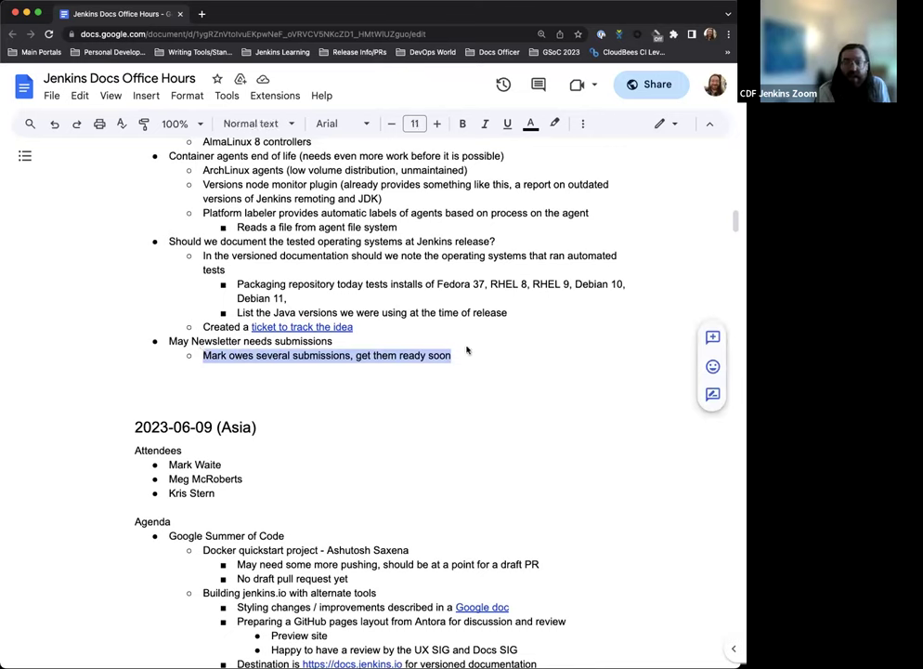
key("BackSpace")
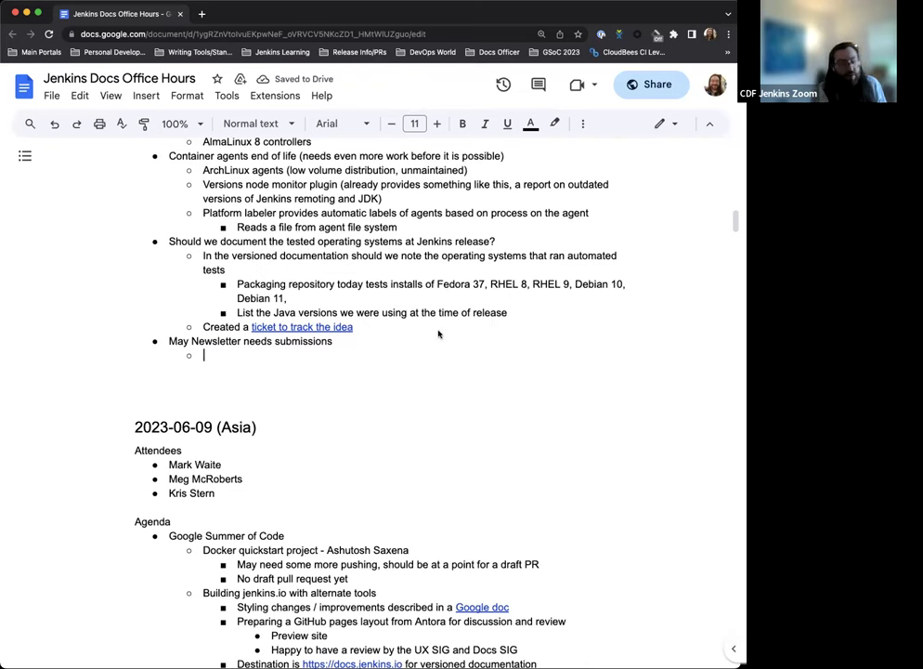
Remove the emptied sub-bullet under "May Newsletter needs submissions" in the 2023-06-15 agenda.
scroll(421, 311, "up", 3)
scroll(418, 316, "up", 3)
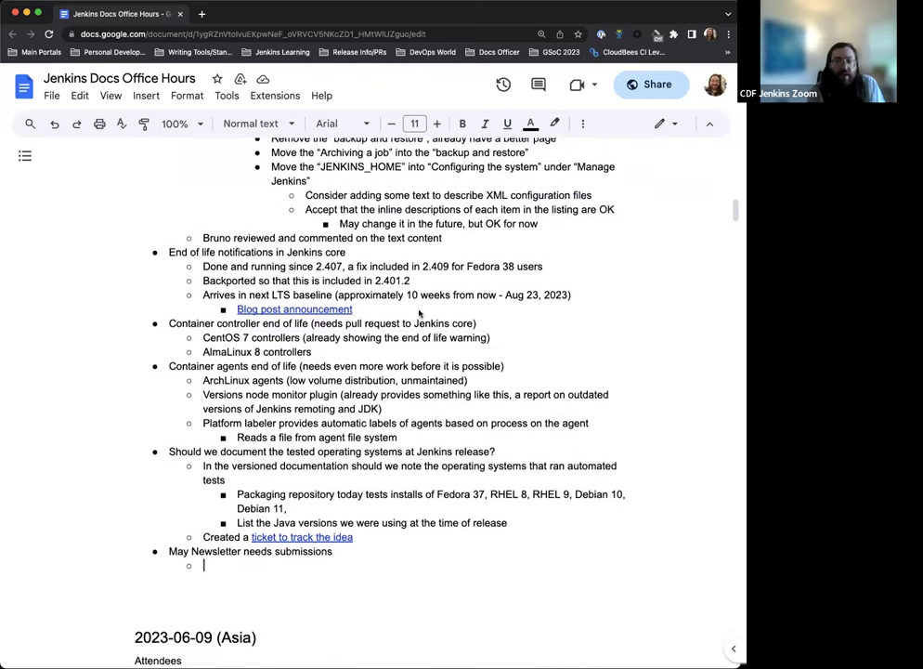
scroll(389, 315, "up", 7)
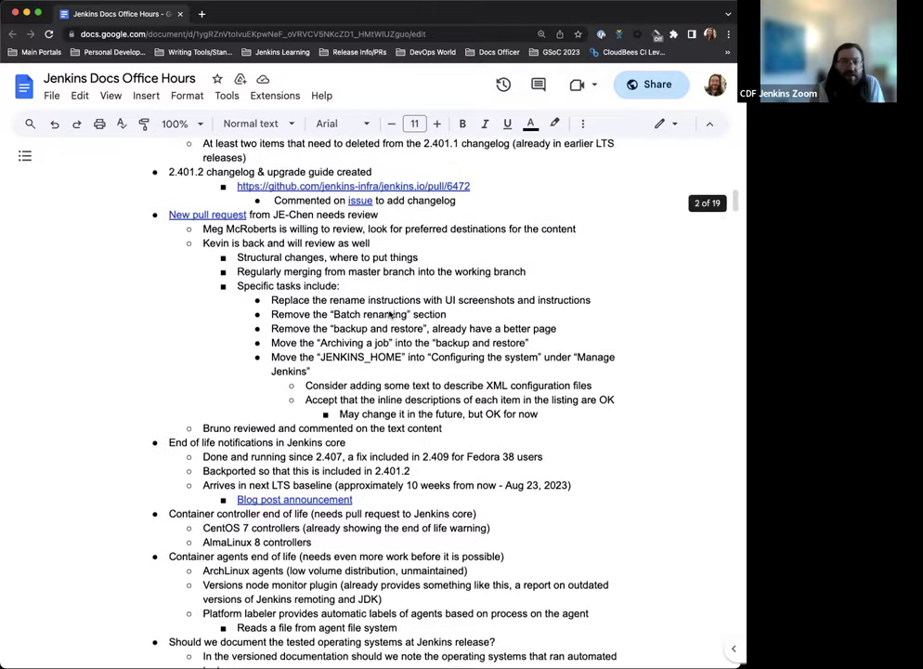
scroll(392, 314, "up", 5)
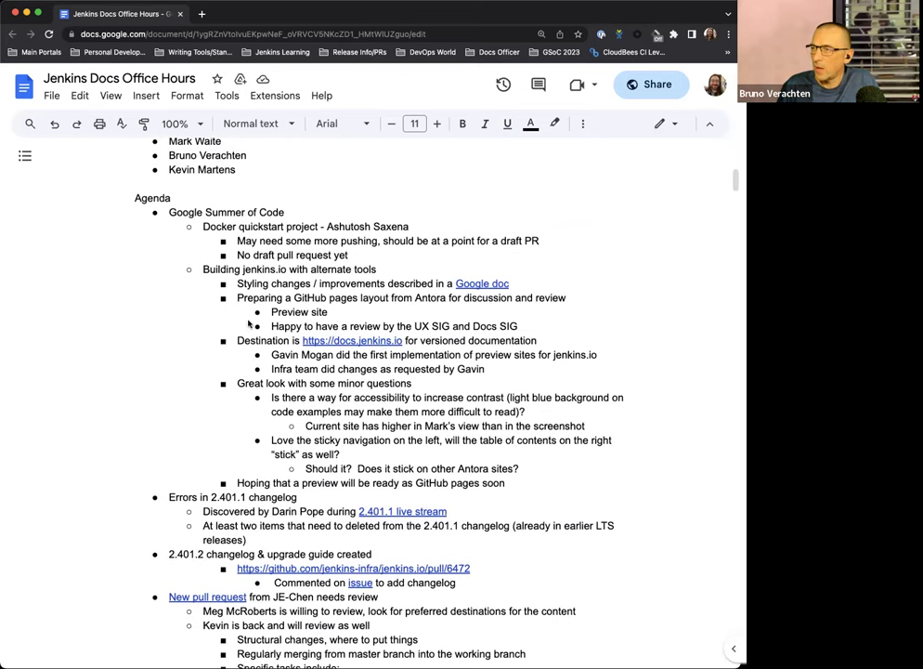
scroll(243, 265, "down", 2)
scroll(229, 434, "down", 15)
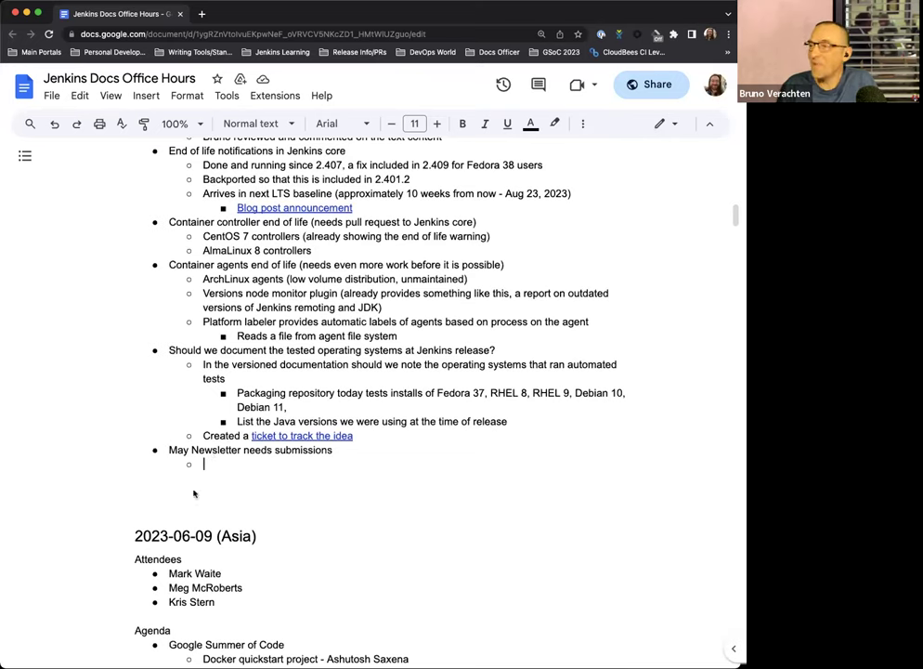
key("Return")
key("Return")
key("BackSpace")
key("BackSpace")
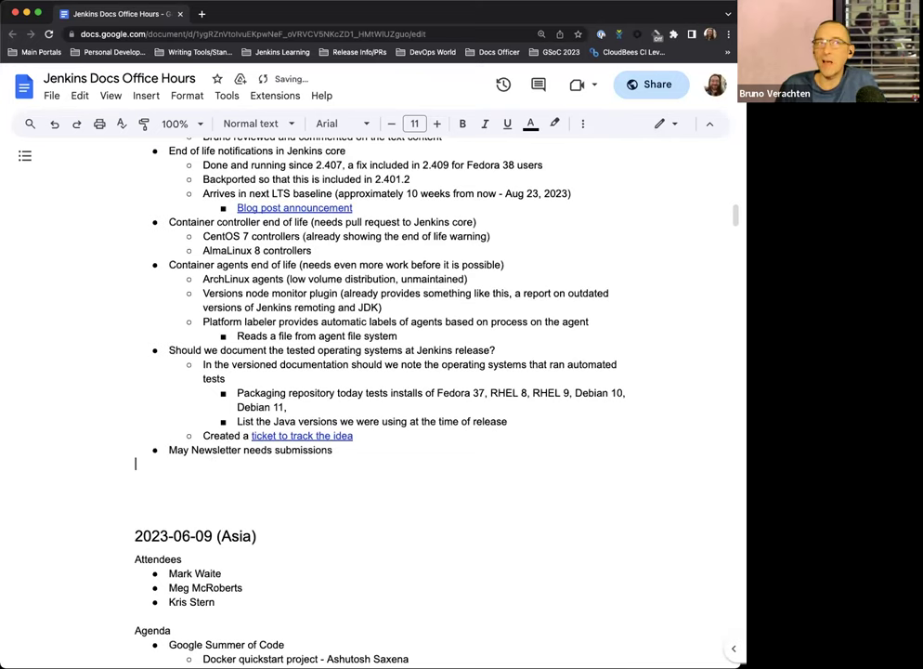
Add an agenda bullet with the attendee's first name and "has a blog post that needs to be reviewed as well", followed by an empty bullet.
key("Return")
type("Bruno")
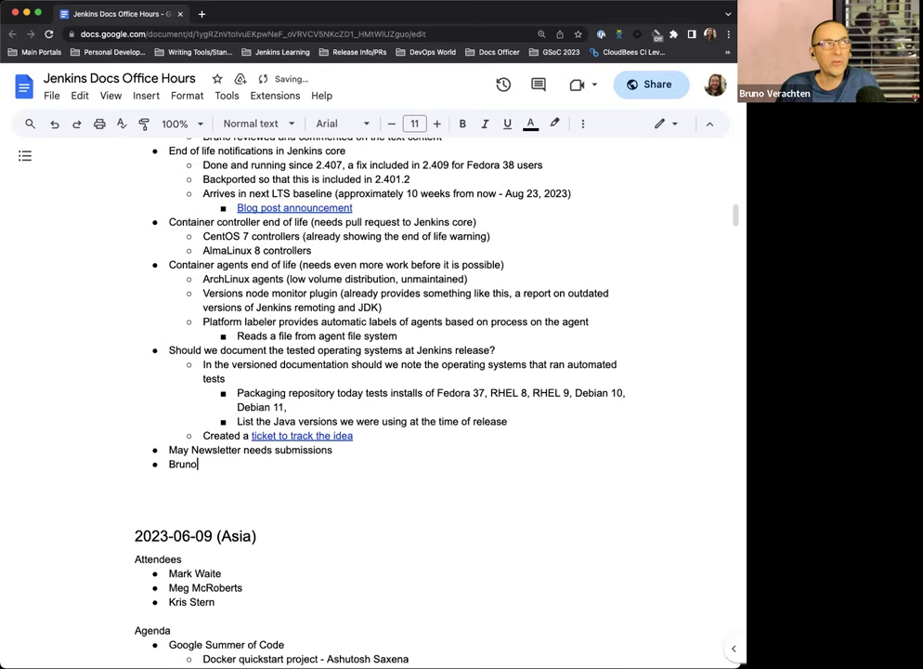
type(" has a blog post that needs re")
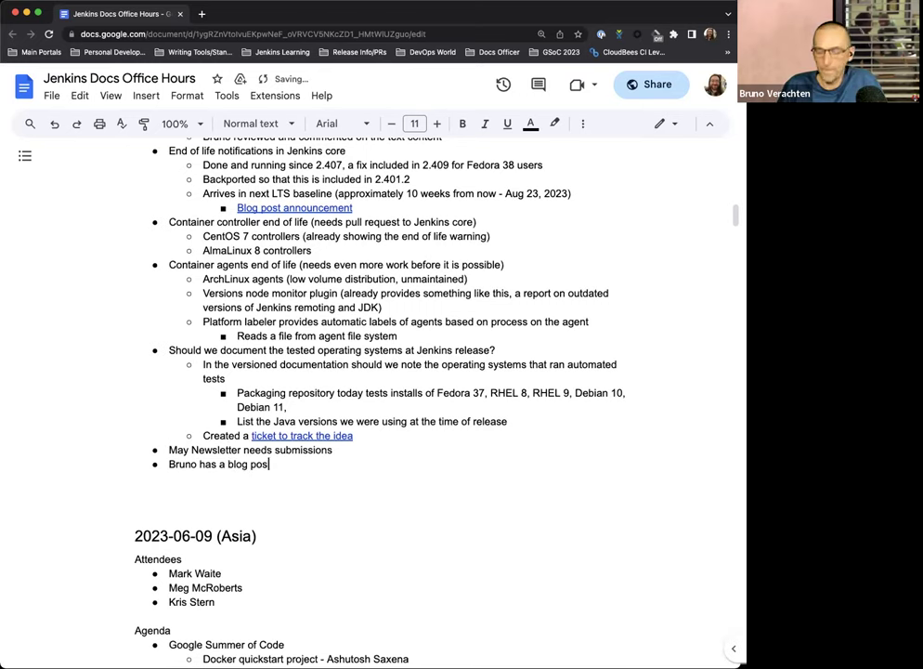
key("BackSpace")
key("BackSpace")
type("to be revie")
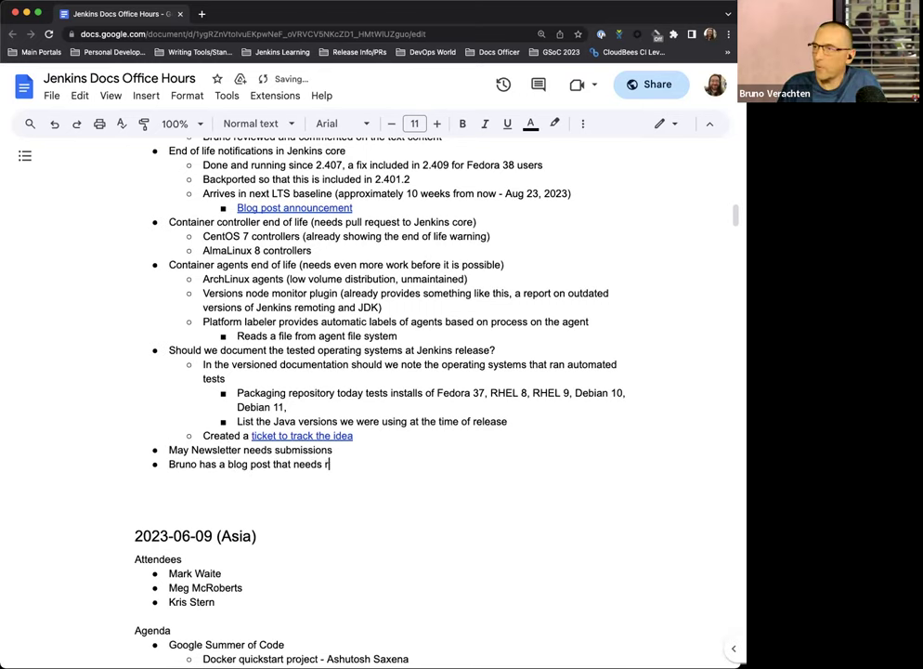
type("wed as well")
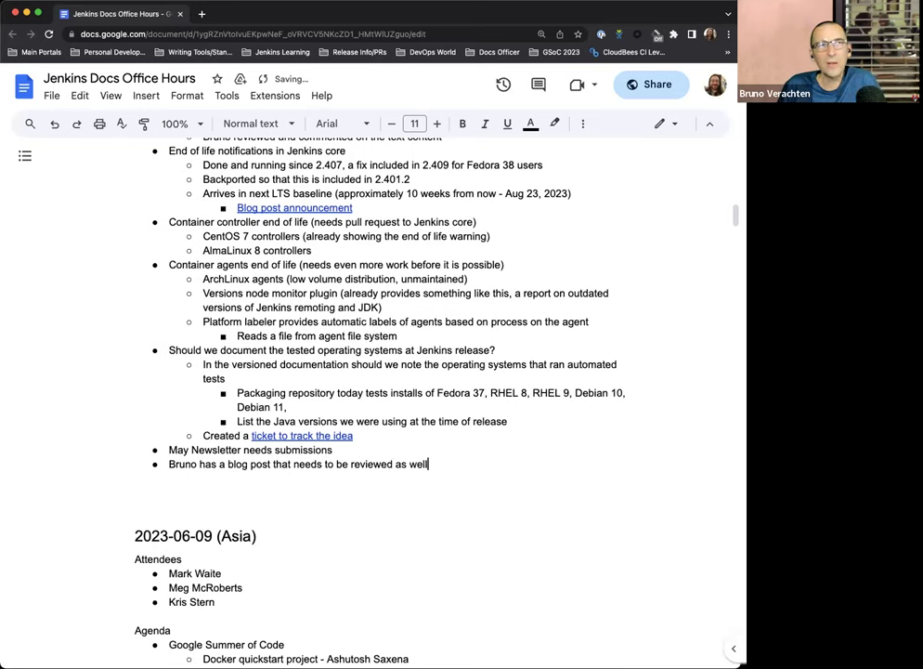
key("Return")
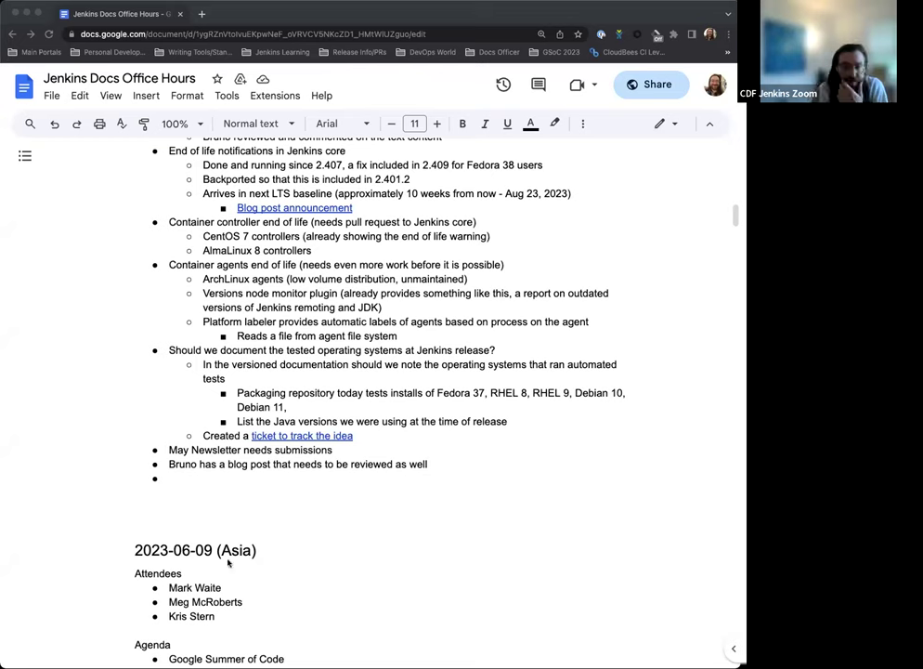
left_click(230, 479)
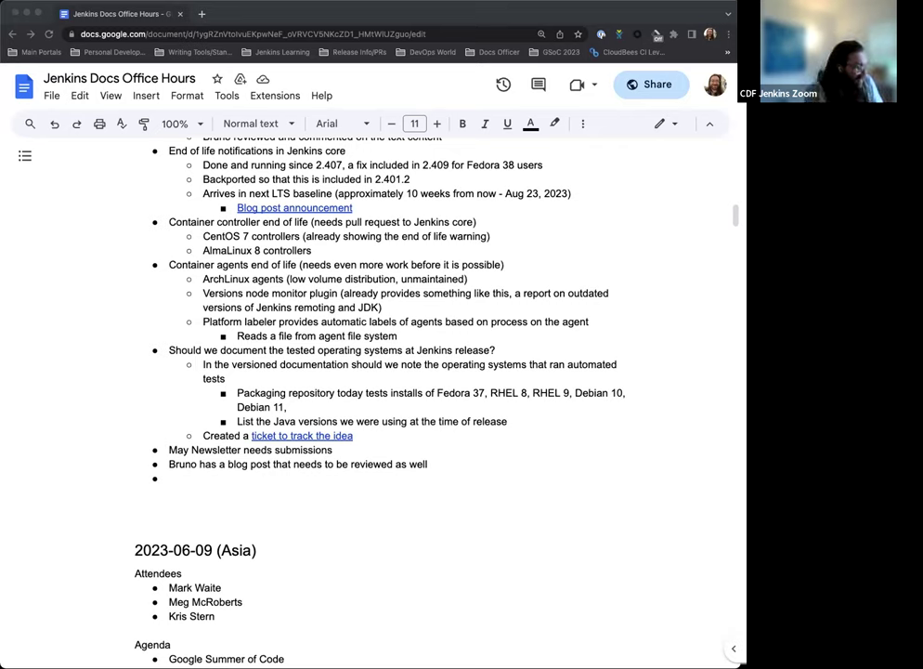
left_click(316, 463)
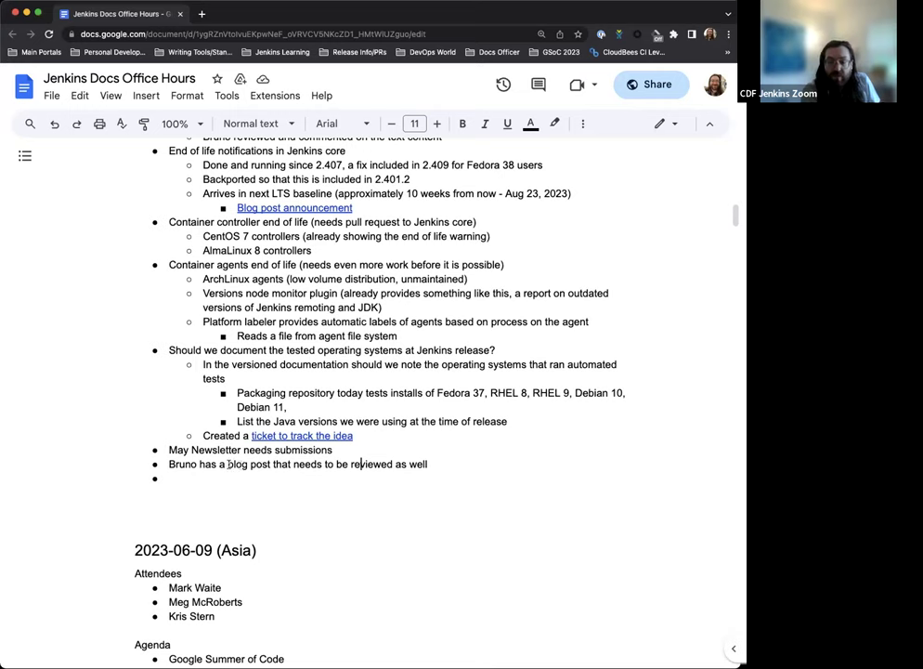
left_click_drag(228, 464, 285, 466)
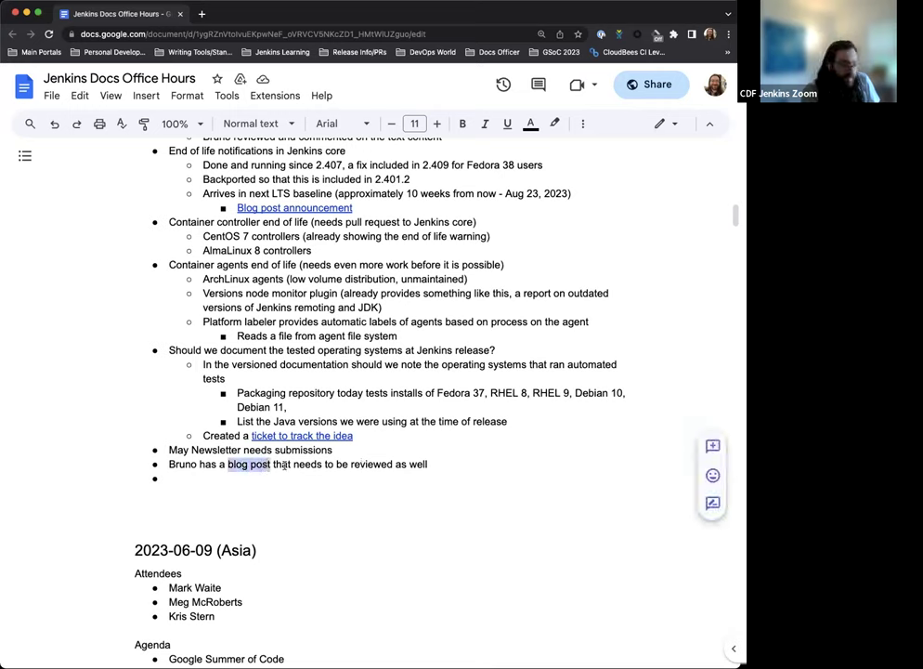
key("ctrl+k")
type("https://github.com/jenkins-infra/jenkins.io/pull/6460")
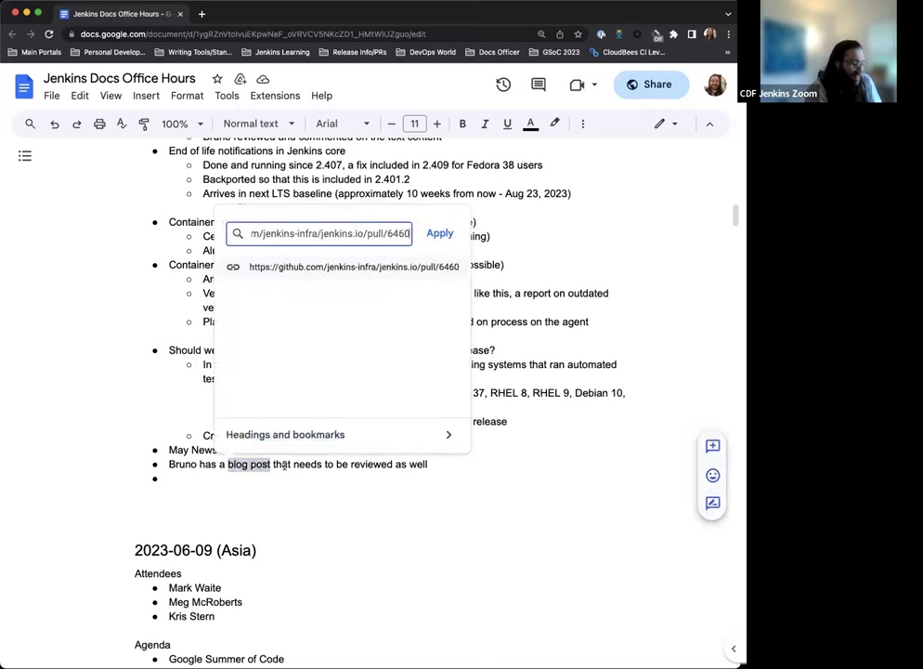
key("Return")
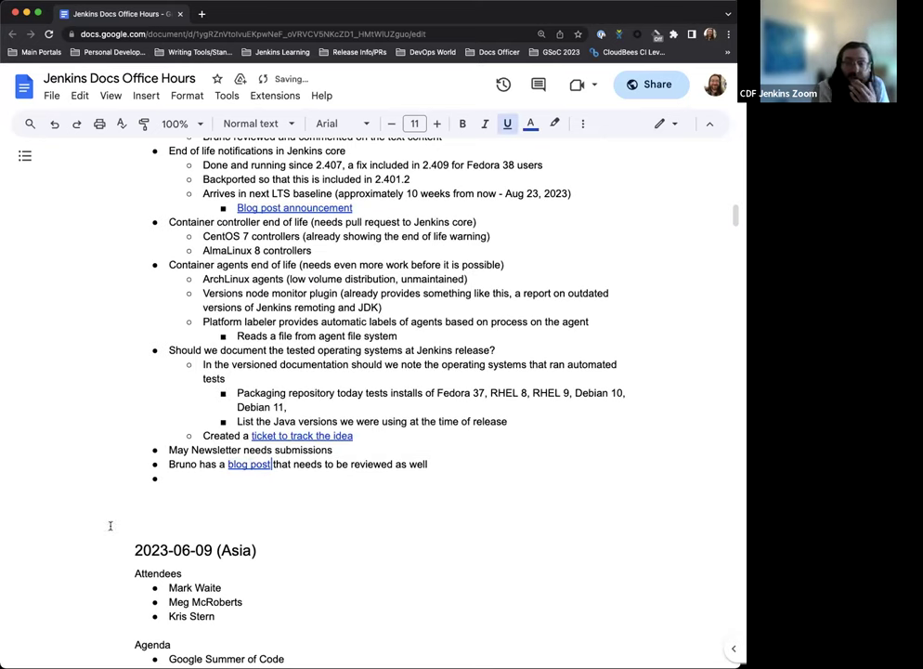
Review the Google Summer of Code items at the start of the 2023-06-15 agenda, covering the Docker quickstart and alternate tools projects.
scroll(276, 293, "up", 6)
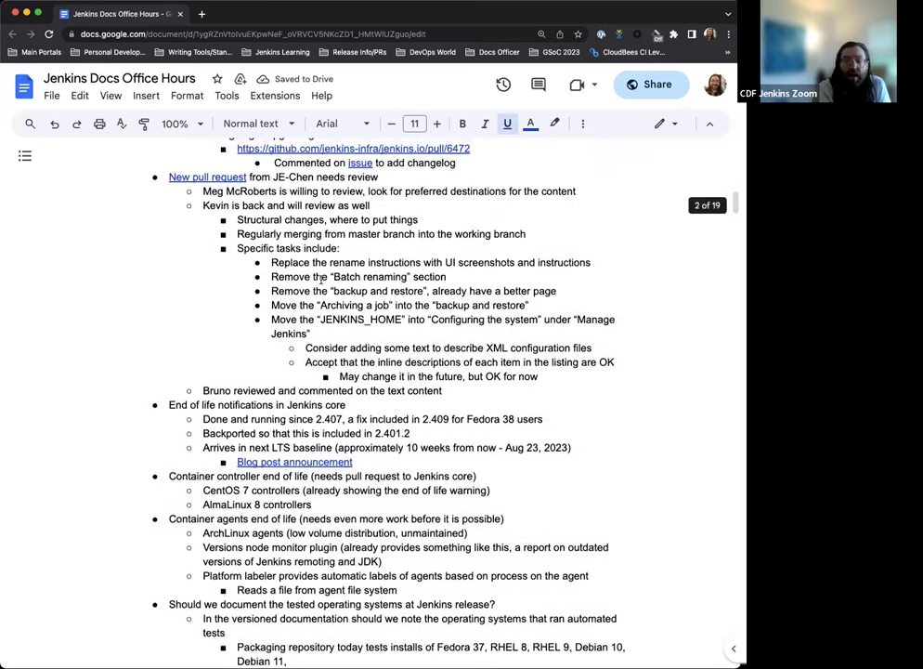
scroll(320, 278, "up", 10)
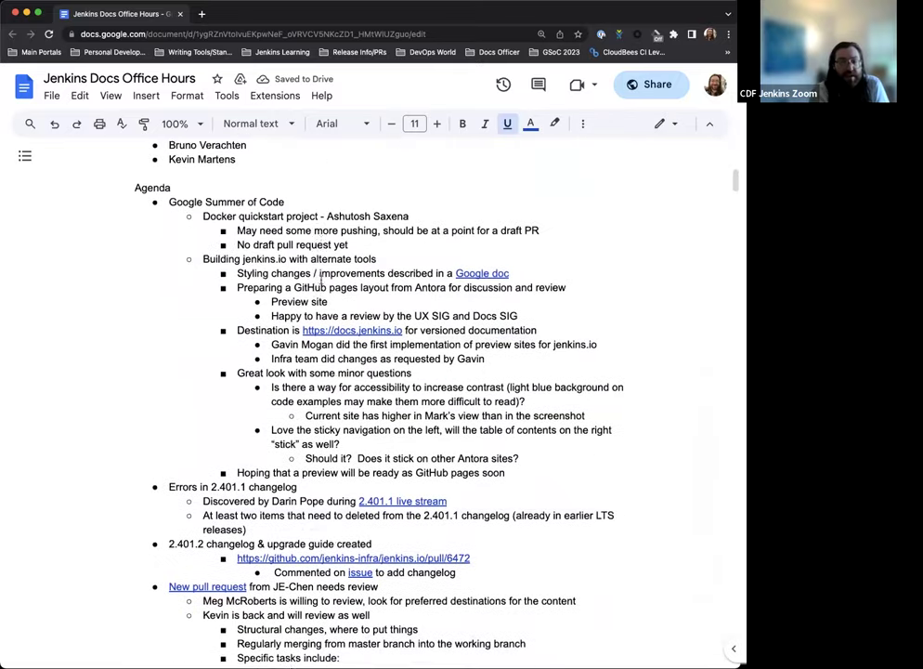
scroll(321, 279, "down", 1)
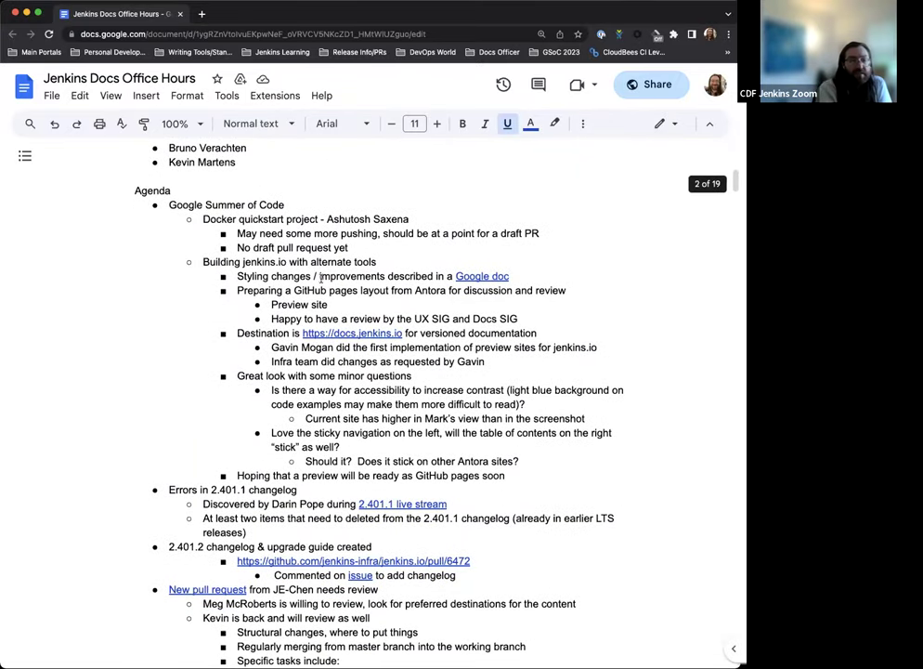
scroll(320, 279, "down", 1)
scroll(321, 276, "down", 1)
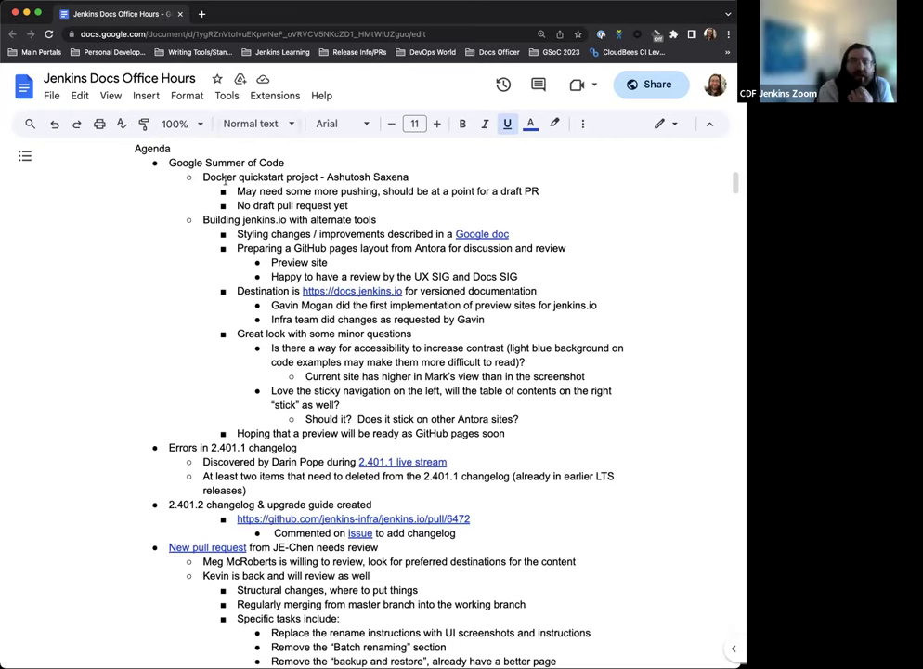
scroll(227, 181, "down", 1)
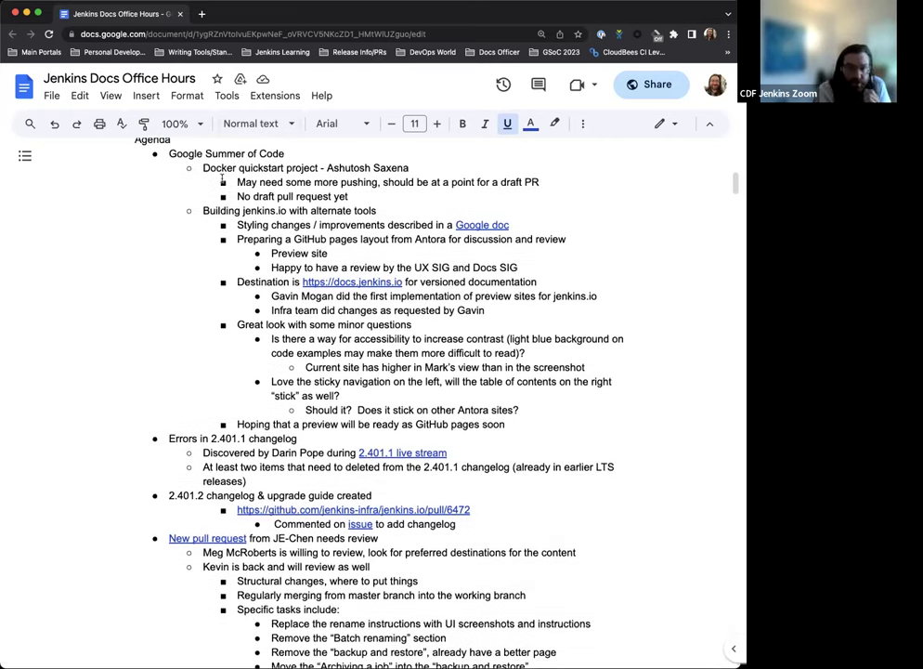
scroll(205, 198, "up", 1)
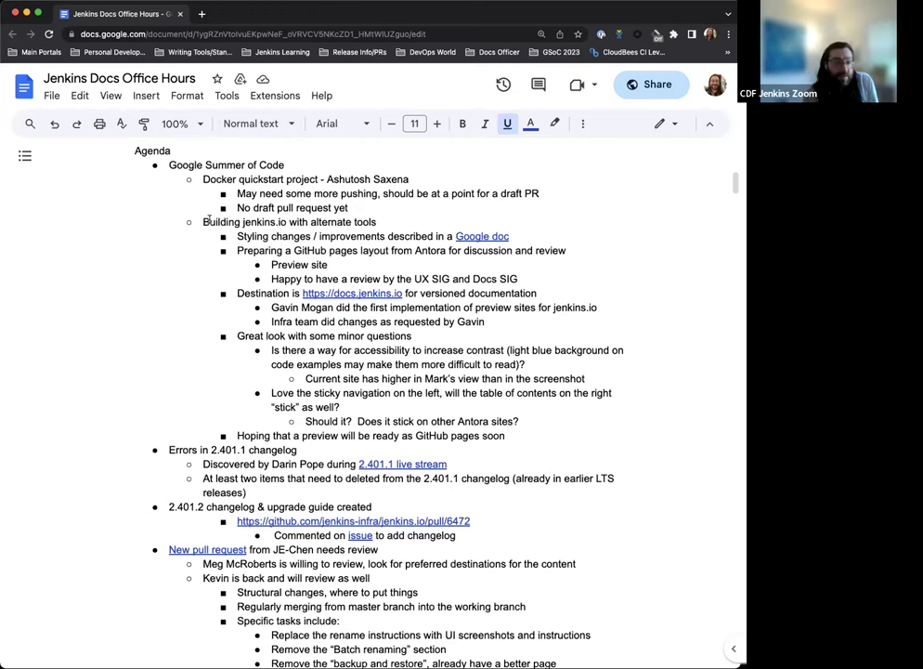
scroll(428, 251, "down", 1)
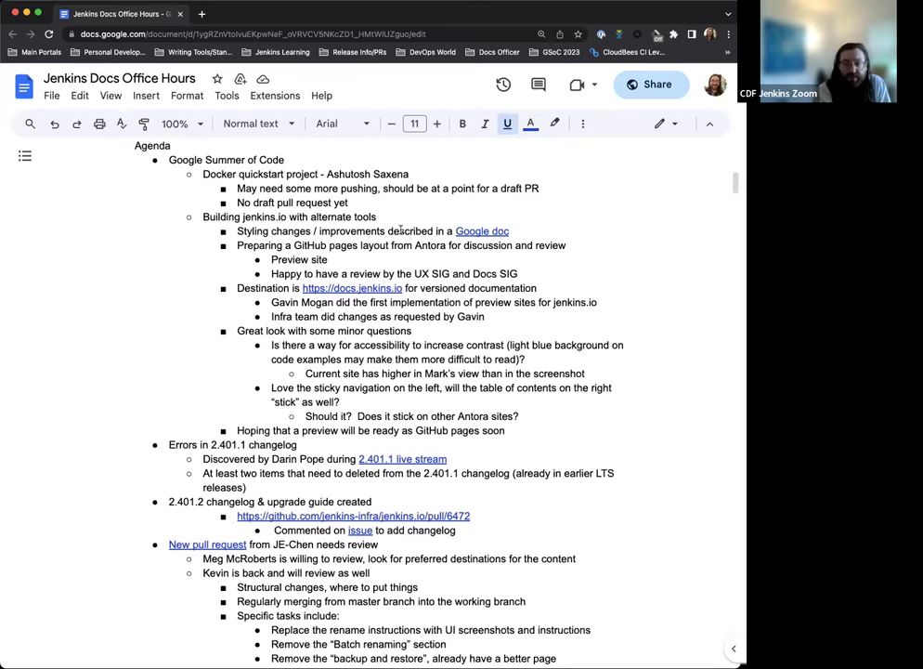
scroll(401, 228, "down", 1)
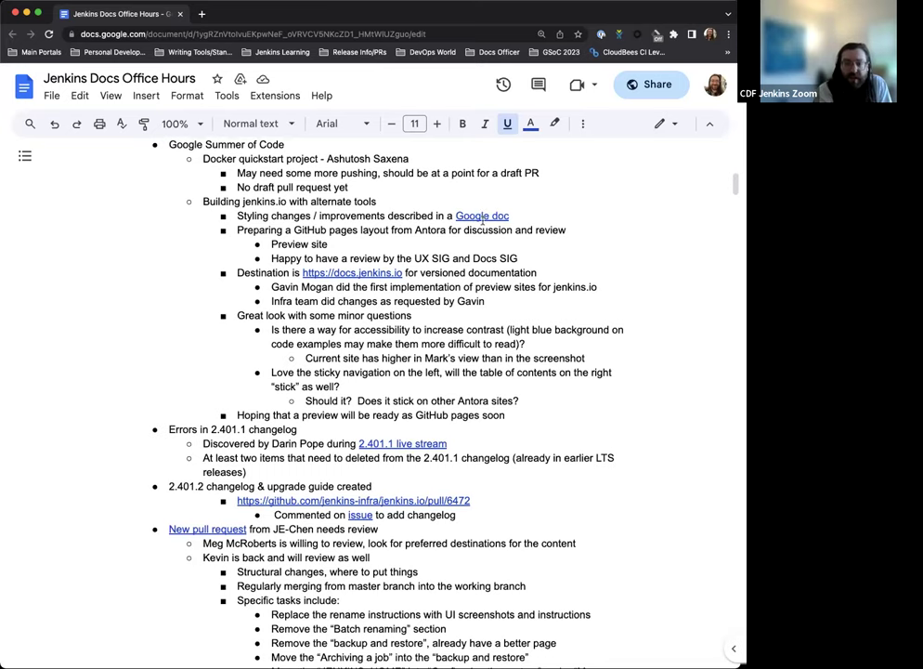
Open the Google doc linked under the styling changes item and compare the current and updated sidebar navigation and table of contents.
left_click(482, 219)
left_click(526, 238)
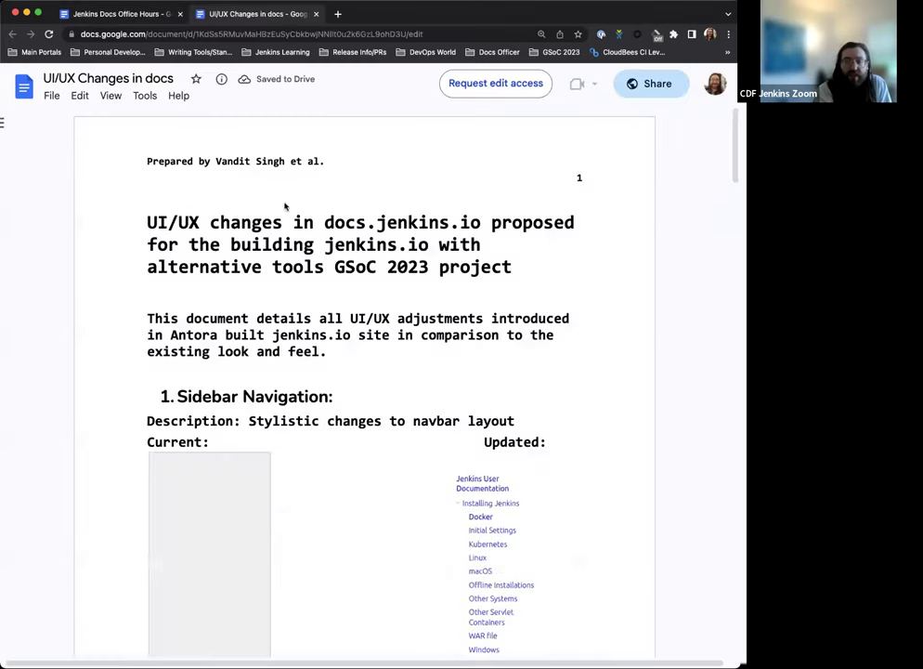
scroll(274, 218, "down", 3)
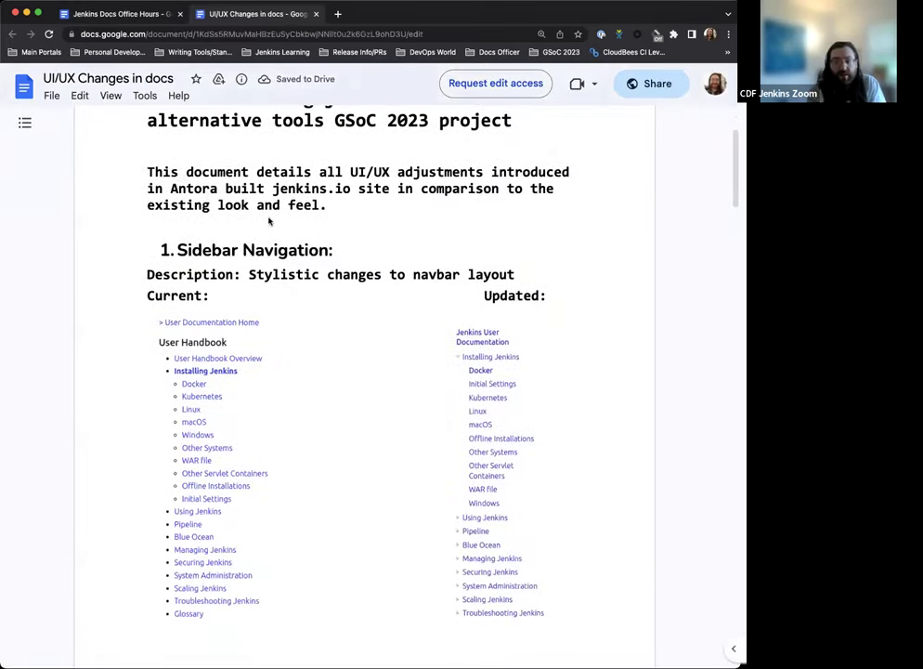
scroll(270, 221, "down", 4)
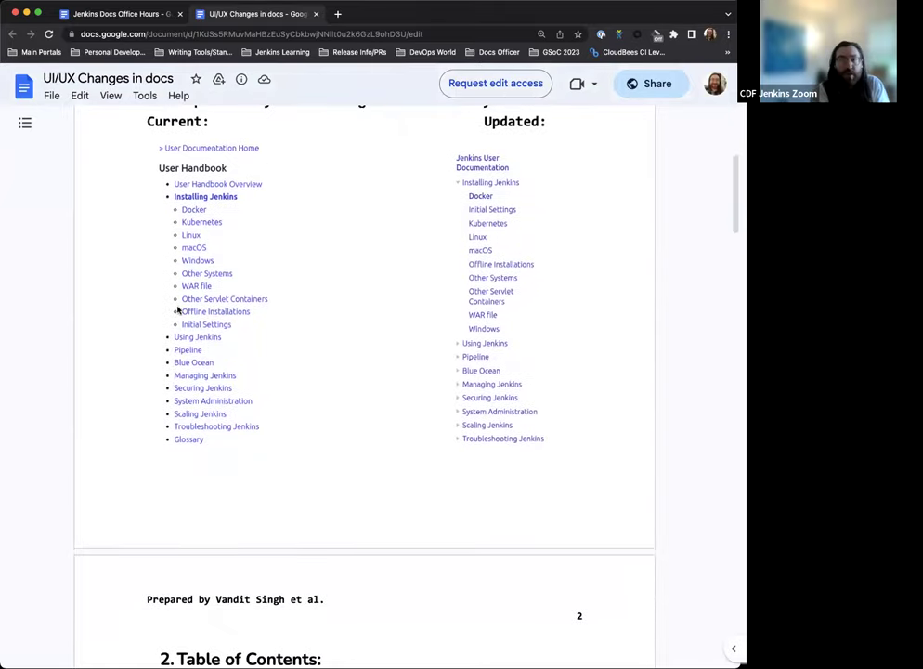
scroll(183, 309, "down", 1)
scroll(418, 271, "up", 2)
scroll(418, 271, "down", 8)
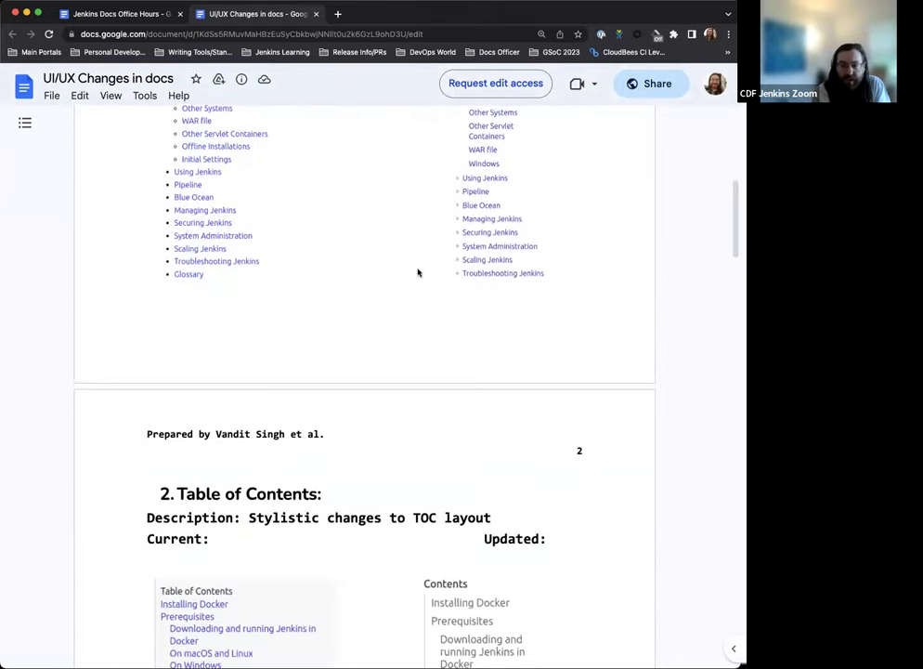
scroll(418, 271, "down", 6)
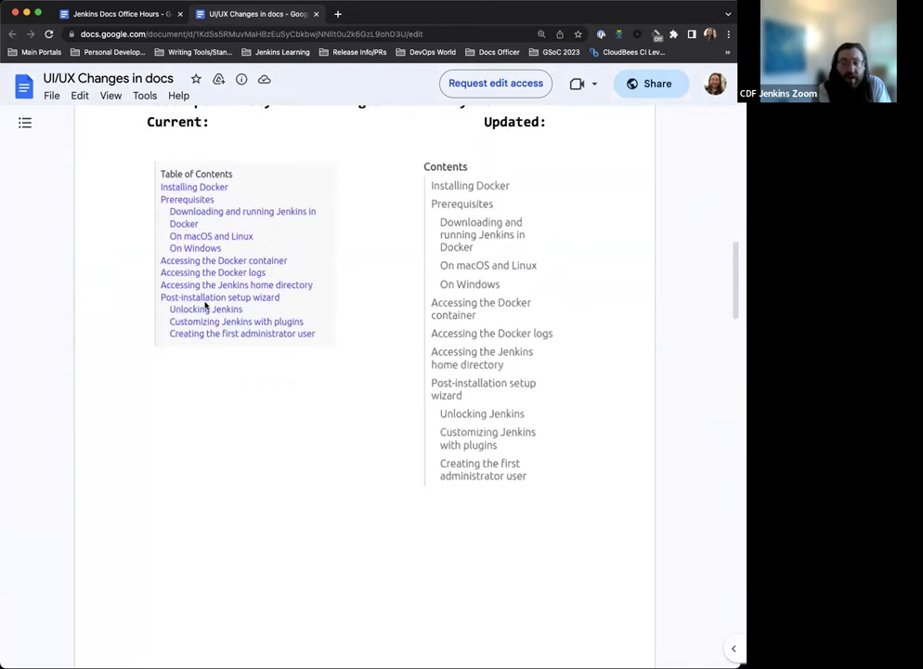
scroll(209, 305, "down", 1)
Compare the current and updated styling of the "Start Jenkins" and "Enable Jenkins" code examples in the UI/UX document.
scroll(213, 305, "down", 20)
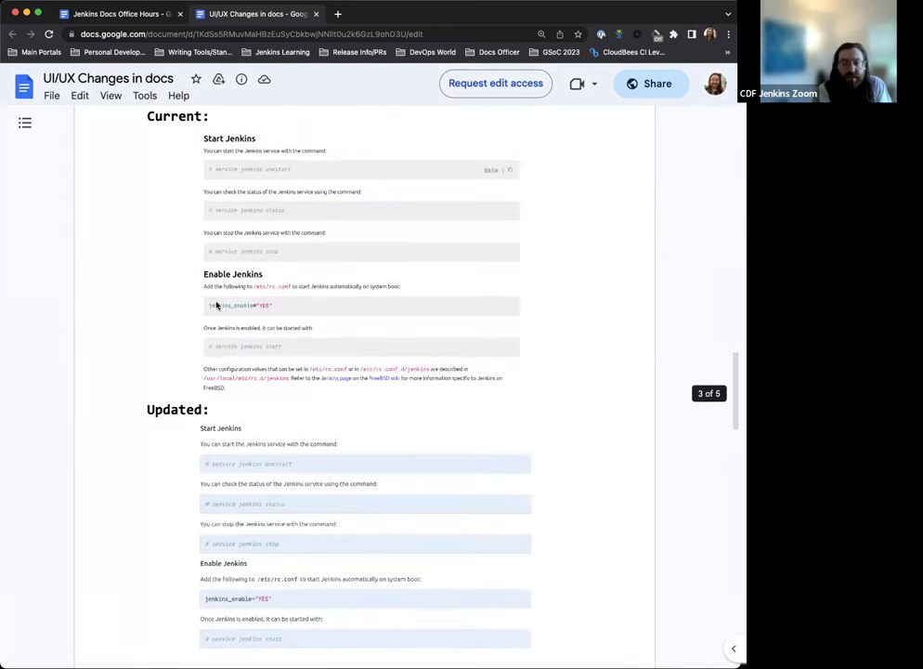
scroll(269, 297, "down", 2)
scroll(223, 191, "down", 2)
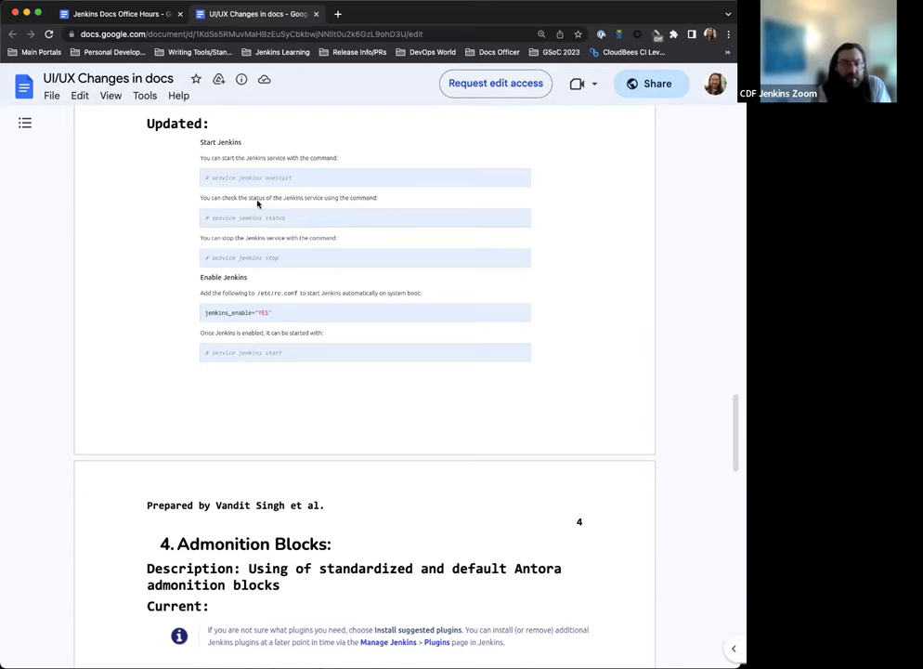
scroll(257, 204, "down", 1)
Examine the current and updated admonition blocks in section 4, and return to the "Table of Contents" section.
scroll(258, 204, "down", 8)
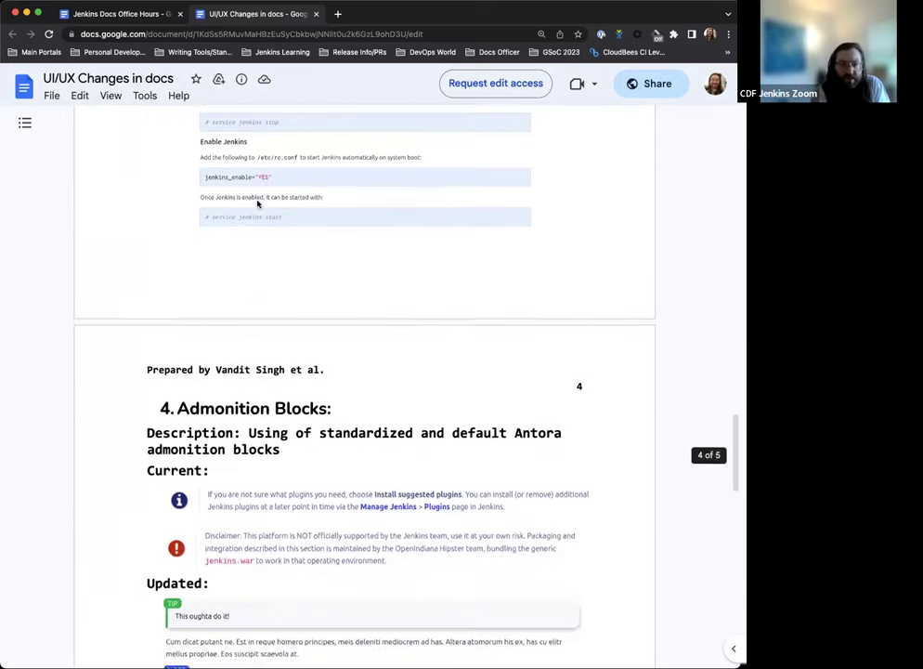
scroll(257, 199, "down", 2)
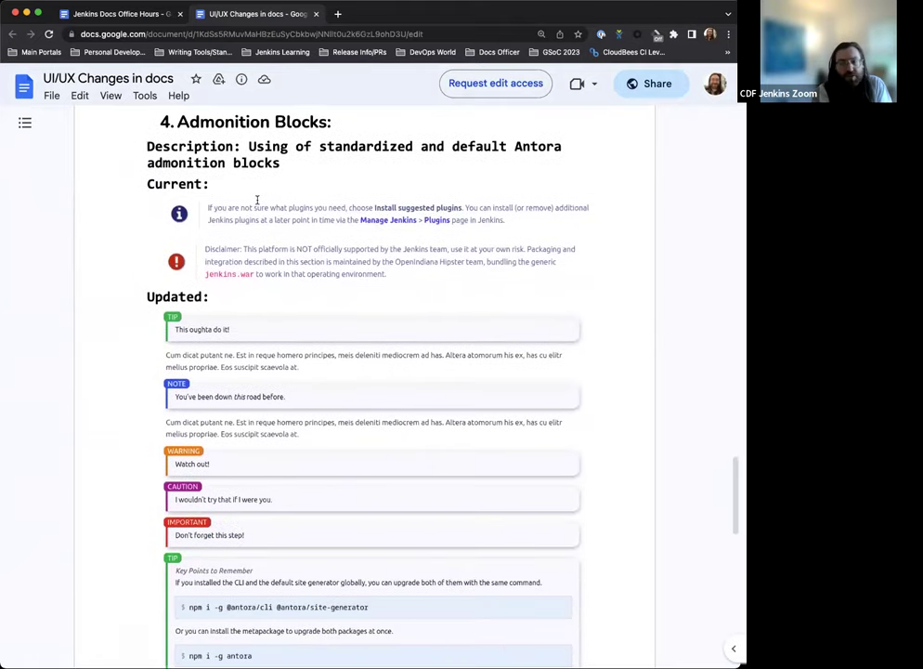
scroll(183, 269, "down", 1)
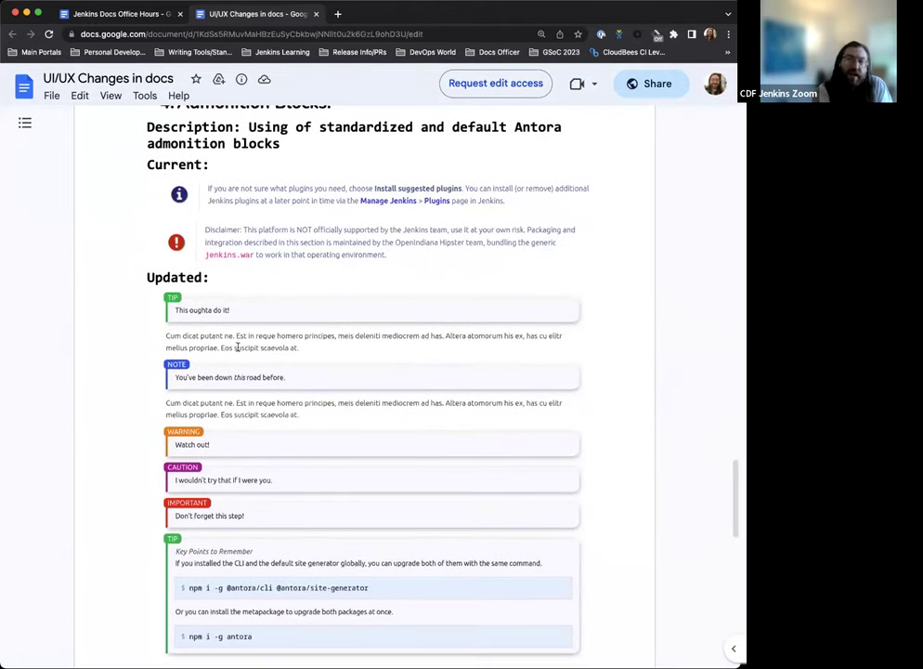
scroll(193, 221, "down", 1)
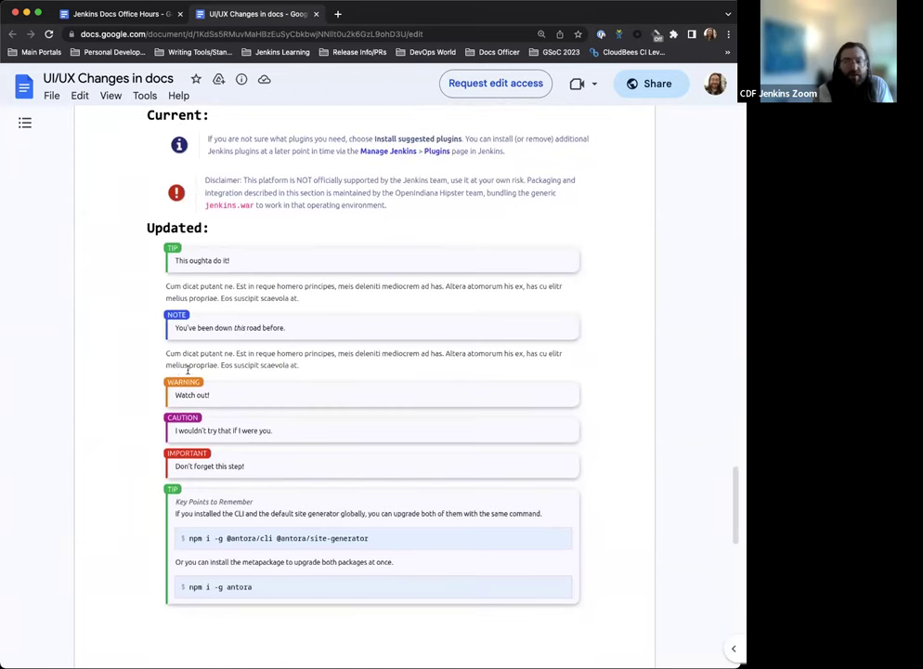
scroll(187, 198, "up", 2)
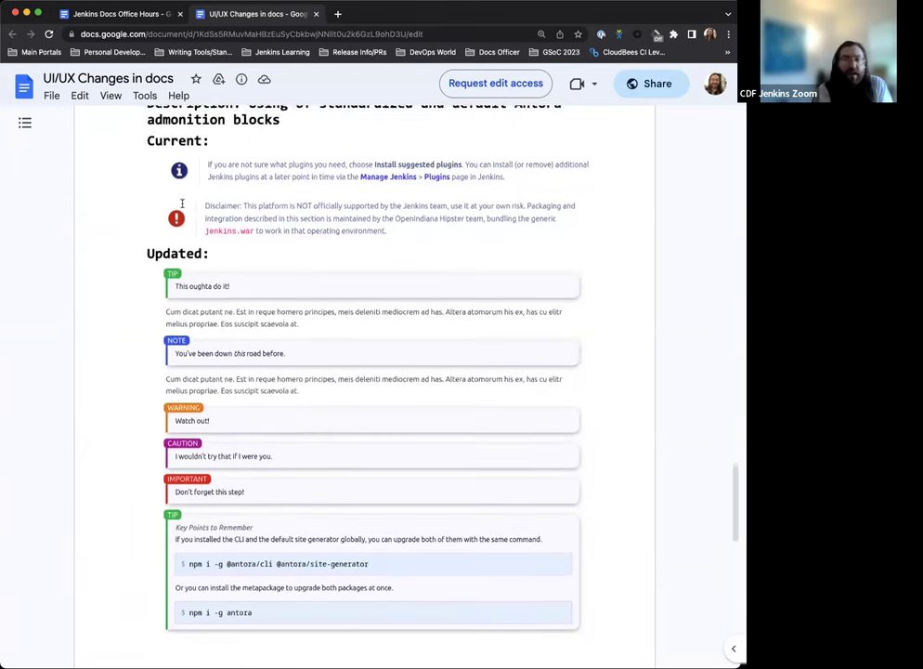
scroll(262, 340, "down", 8)
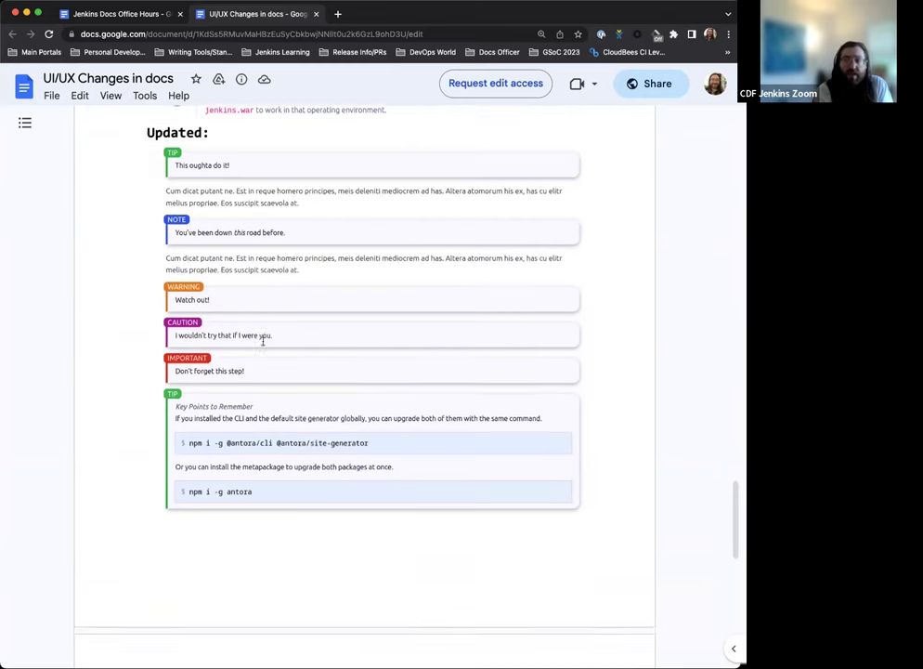
scroll(262, 342, "down", 2)
scroll(262, 342, "up", 20)
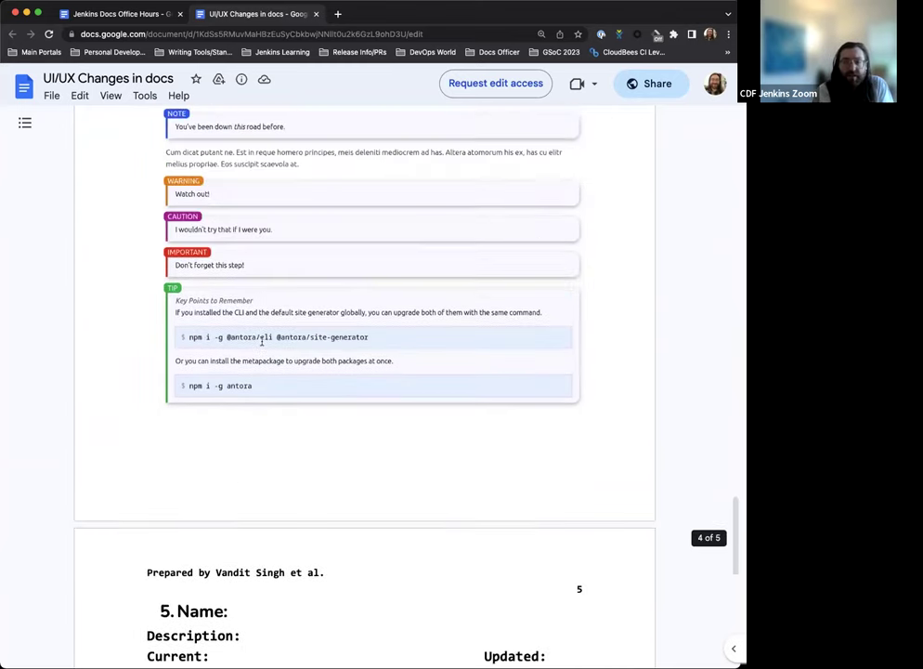
scroll(262, 342, "up", 20)
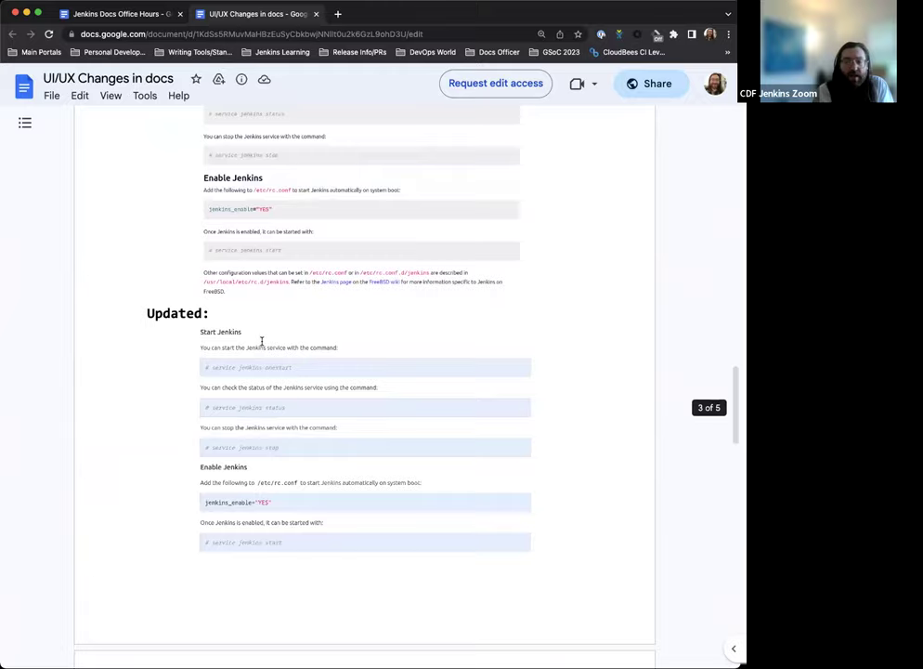
scroll(262, 340, "up", 12)
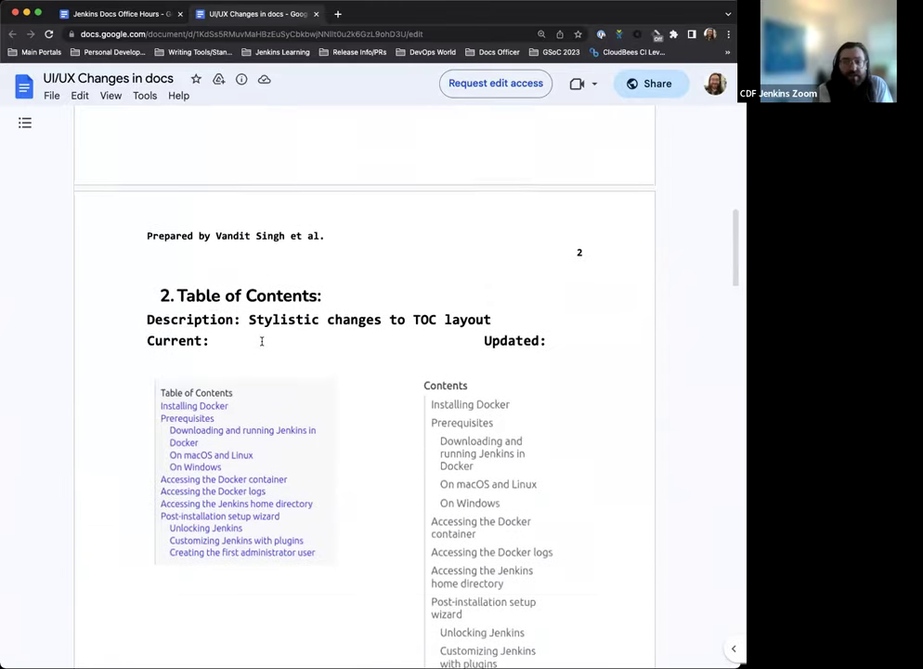
Switch back to the Jenkins Docs Office Hours notes and review the "Building jenkins.io with alternate tools" items, including the accessibility and sticky navigation questions.
left_click(140, 16)
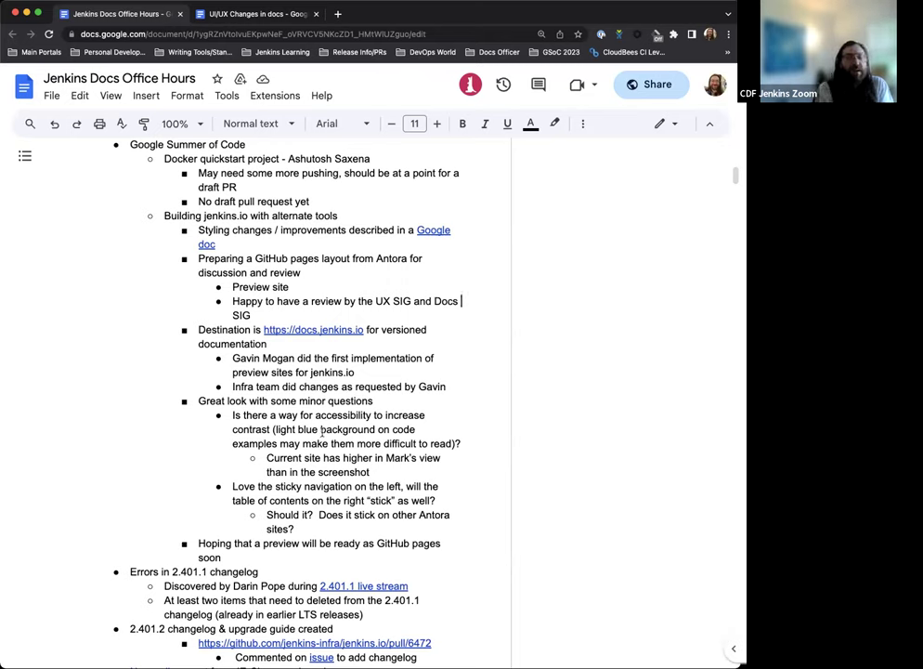
scroll(321, 432, "down", 1)
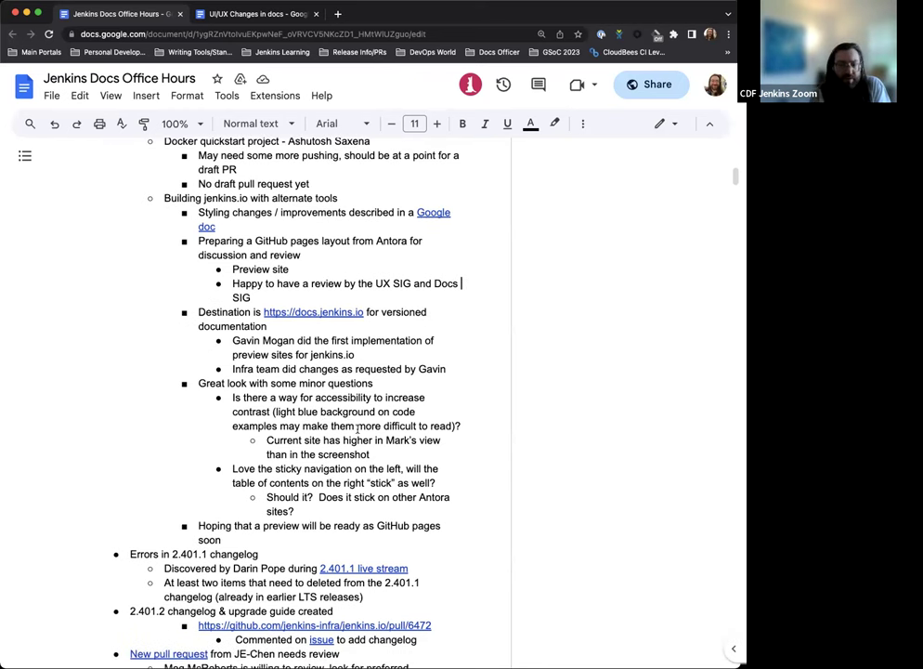
scroll(346, 423, "down", 2)
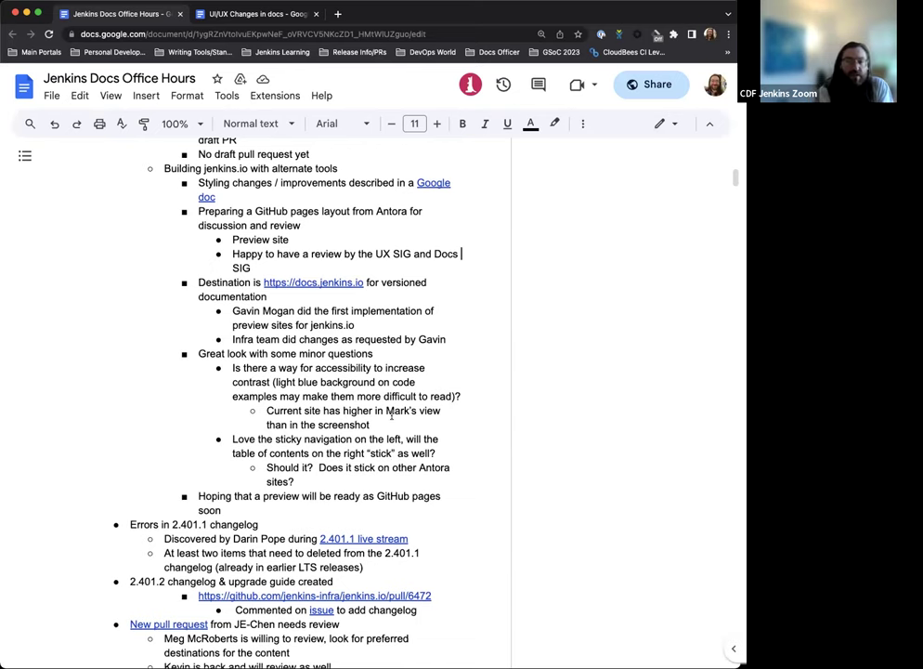
scroll(322, 451, "up", 1)
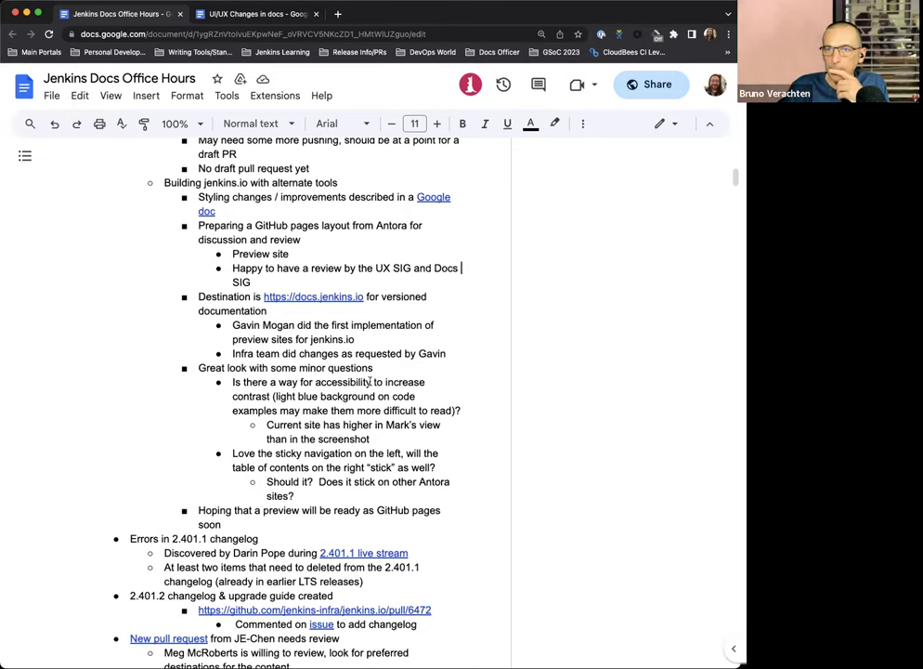
scroll(341, 377, "down", 1)
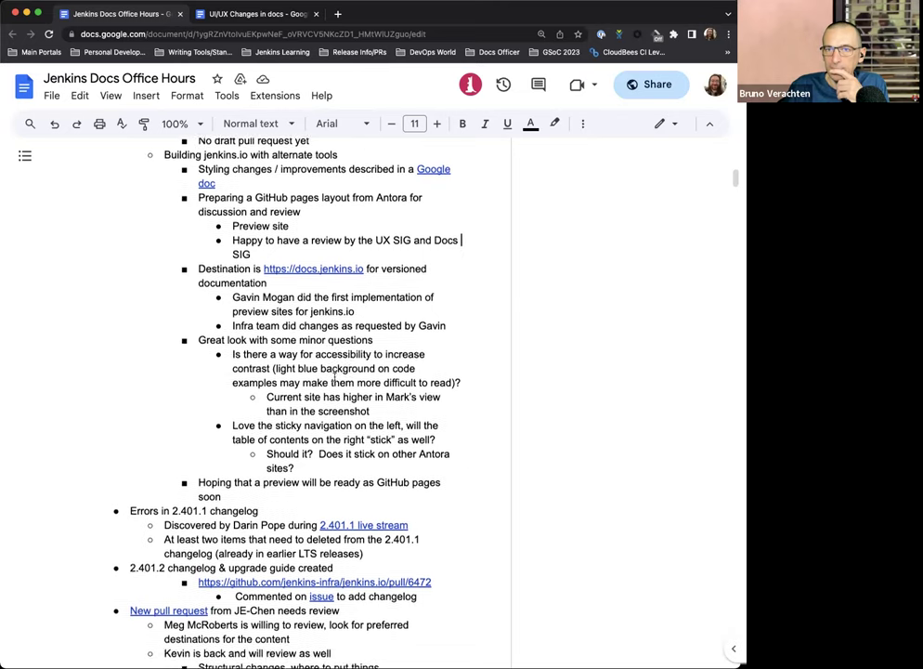
scroll(340, 377, "up", 3)
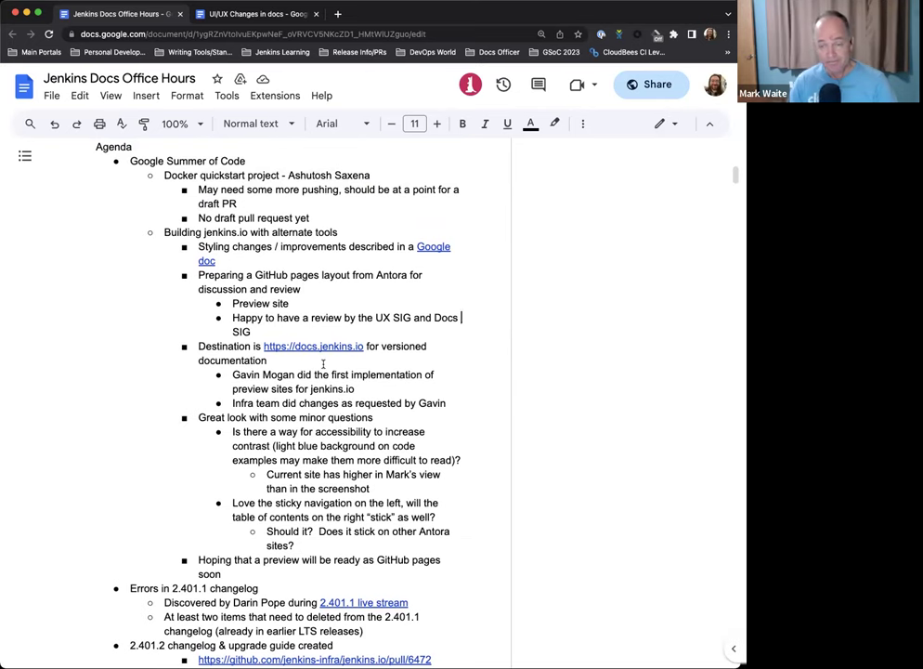
Review the remaining Google Summer of Code notes and the "Errors in 2.401.1 changelog" agenda item.
scroll(323, 365, "down", 2)
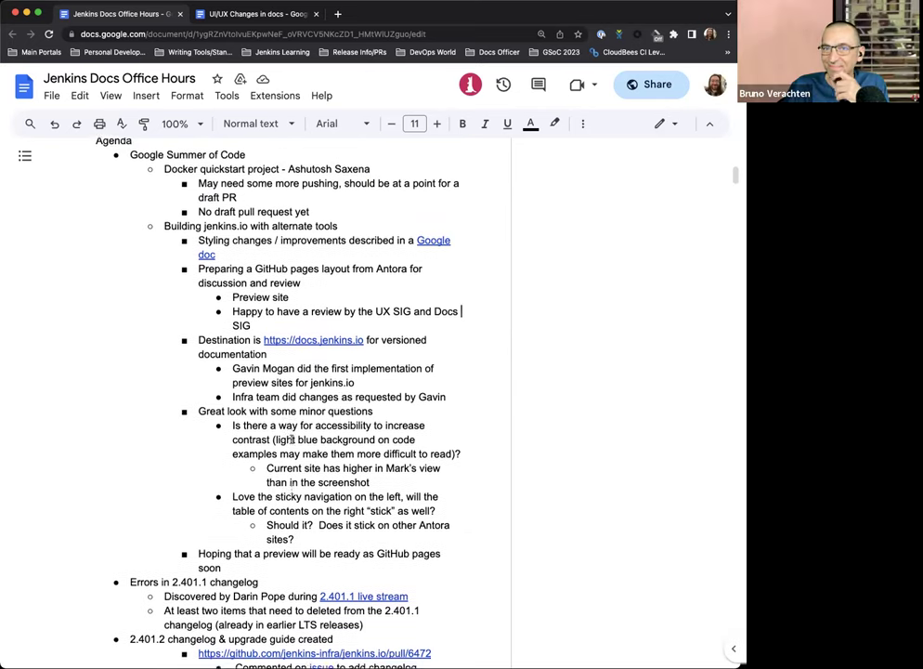
scroll(291, 438, "down", 5)
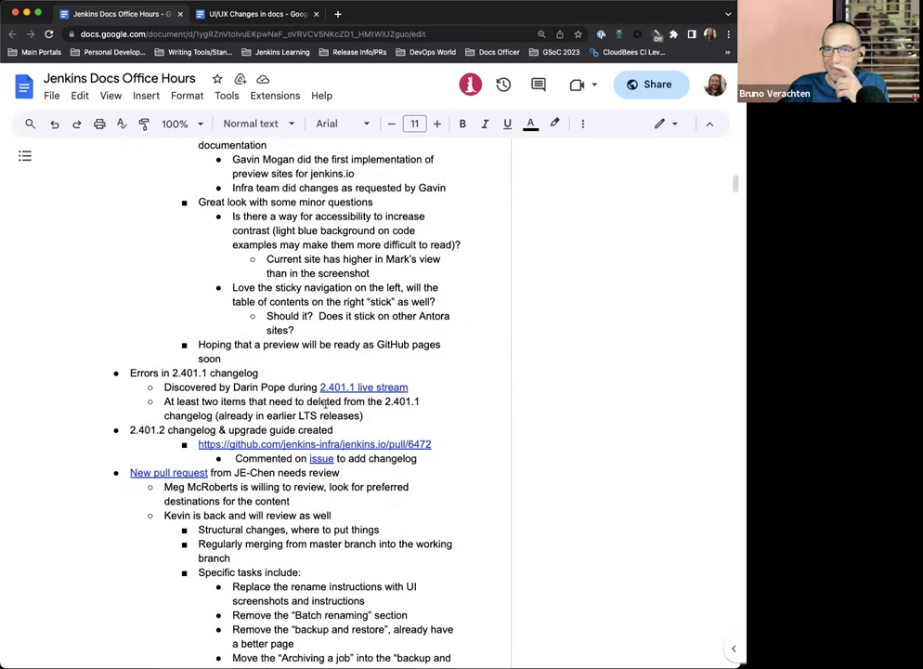
scroll(323, 408, "down", 2)
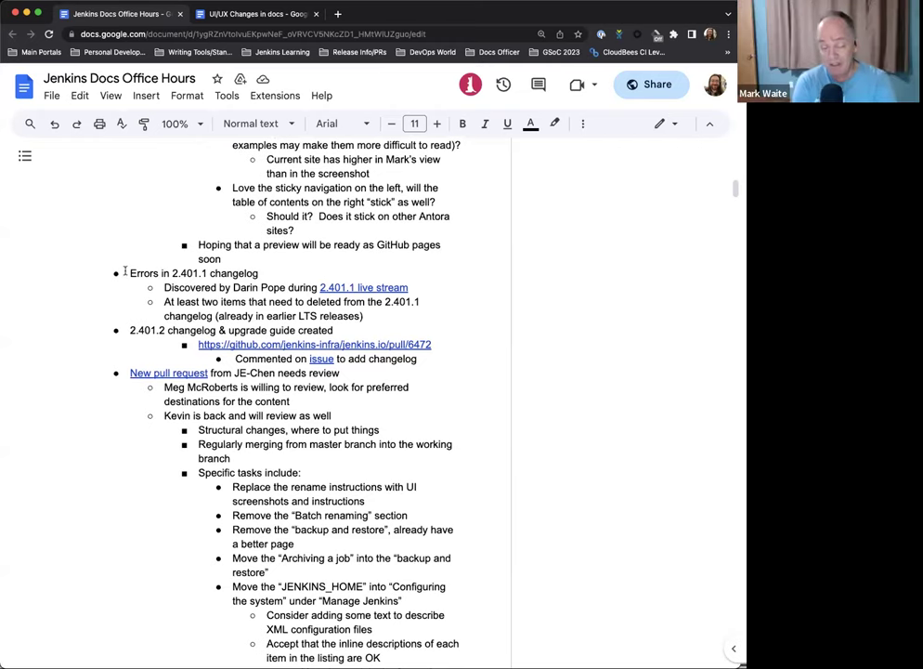
left_click_drag(124, 271, 252, 272)
left_click(260, 288)
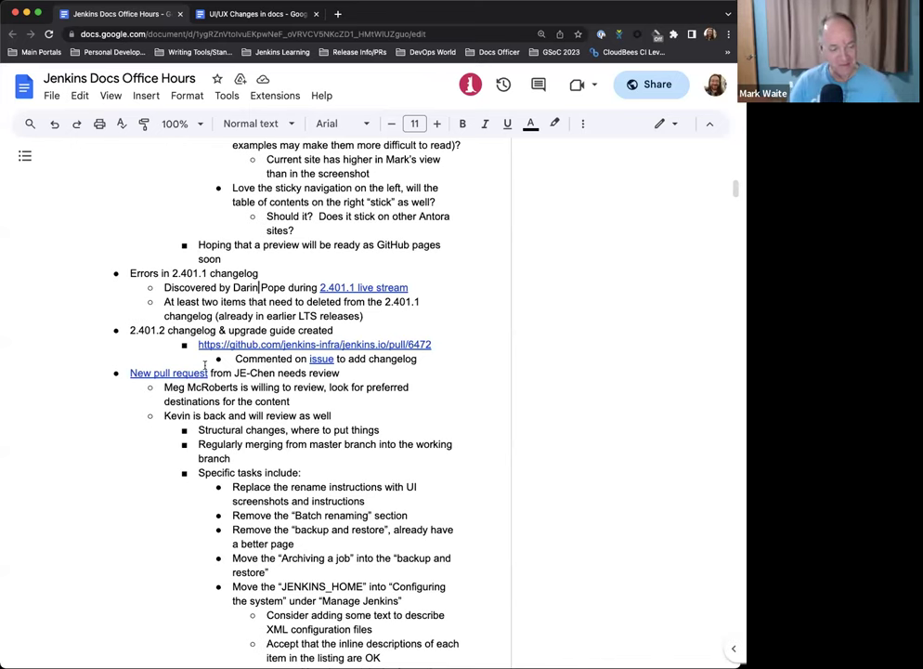
Open the jenkins.io pull request 6472 linked under "2.401.2 changelog & upgrade guide created" and view its description.
scroll(205, 263, "down", 1)
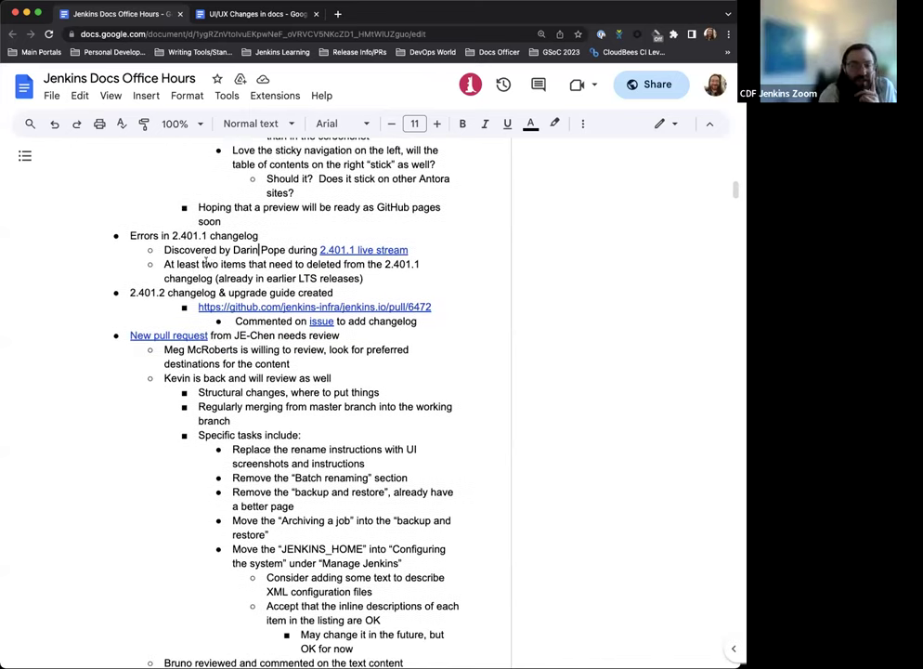
scroll(206, 261, "down", 2)
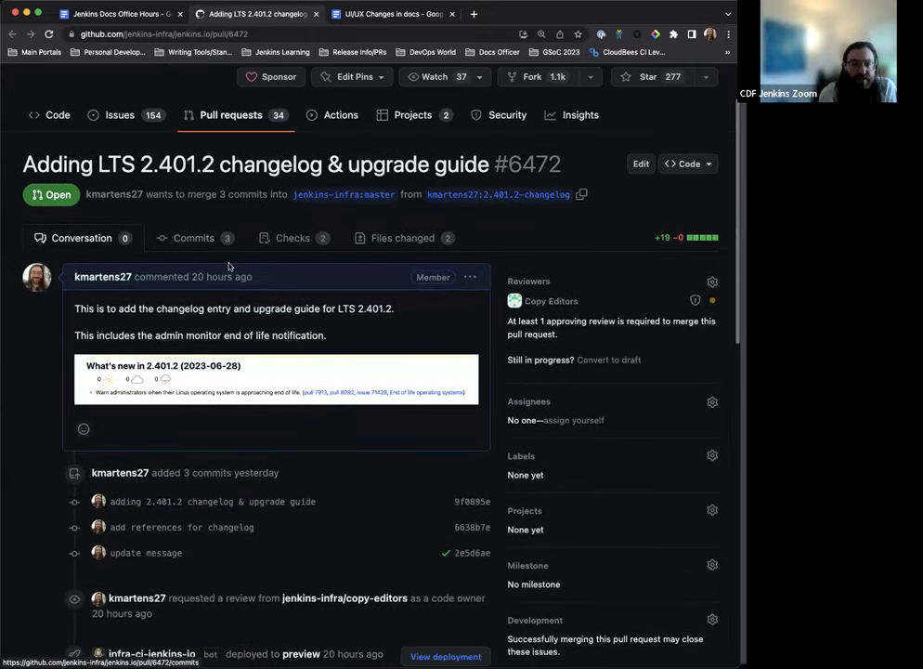
scroll(229, 266, "up", 2)
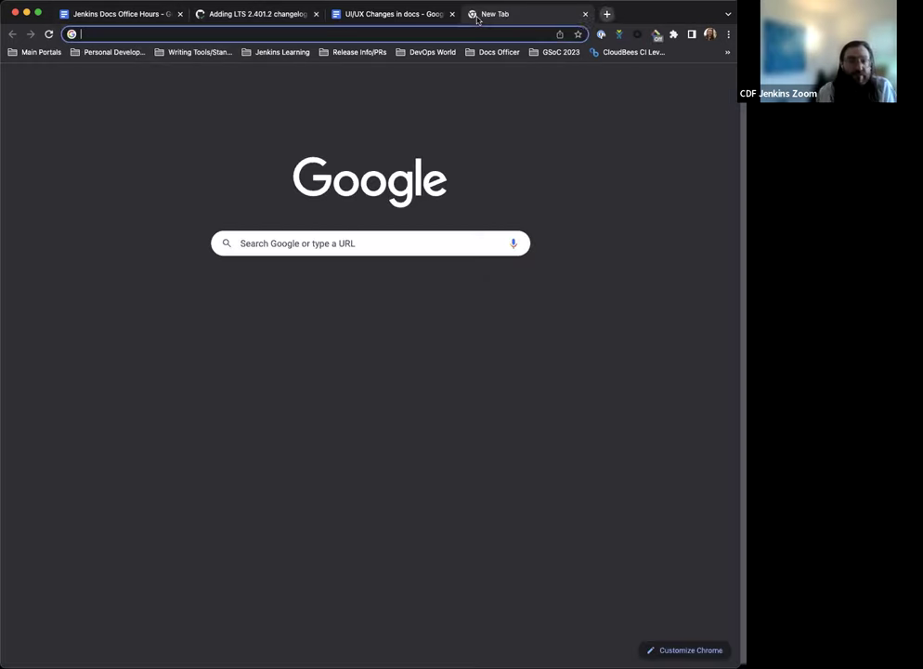
Load jenkins.io in a new browser tab and open the Stable (LTS) changelog from its download page.
left_click(474, 14)
type("jenki")
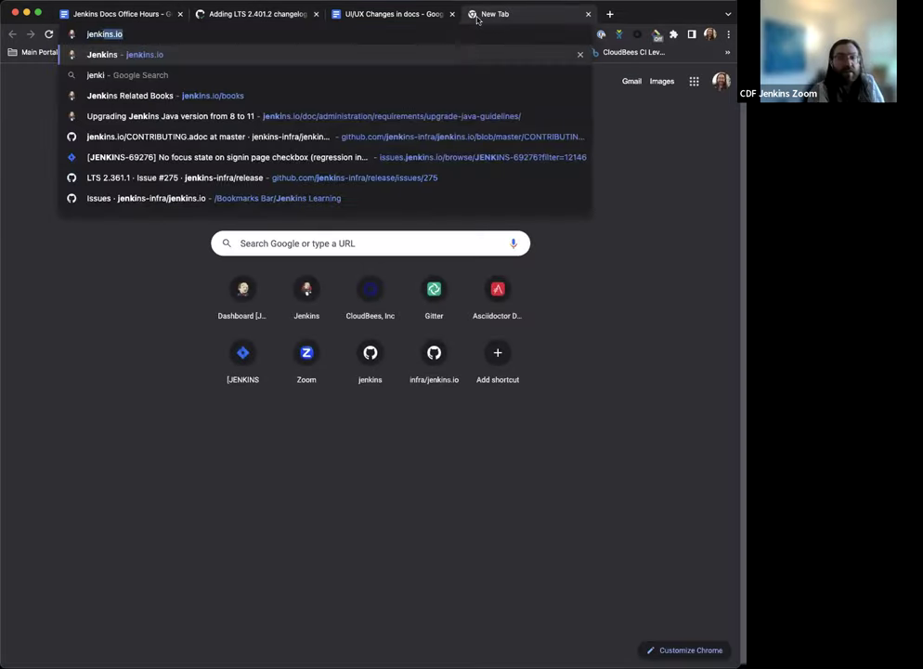
type("ns.io")
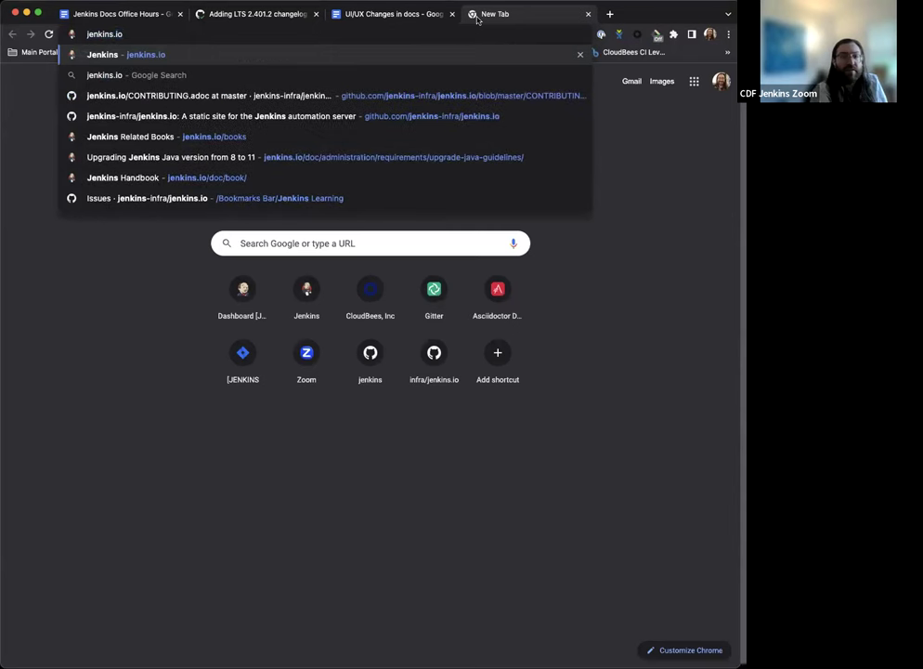
key("Return")
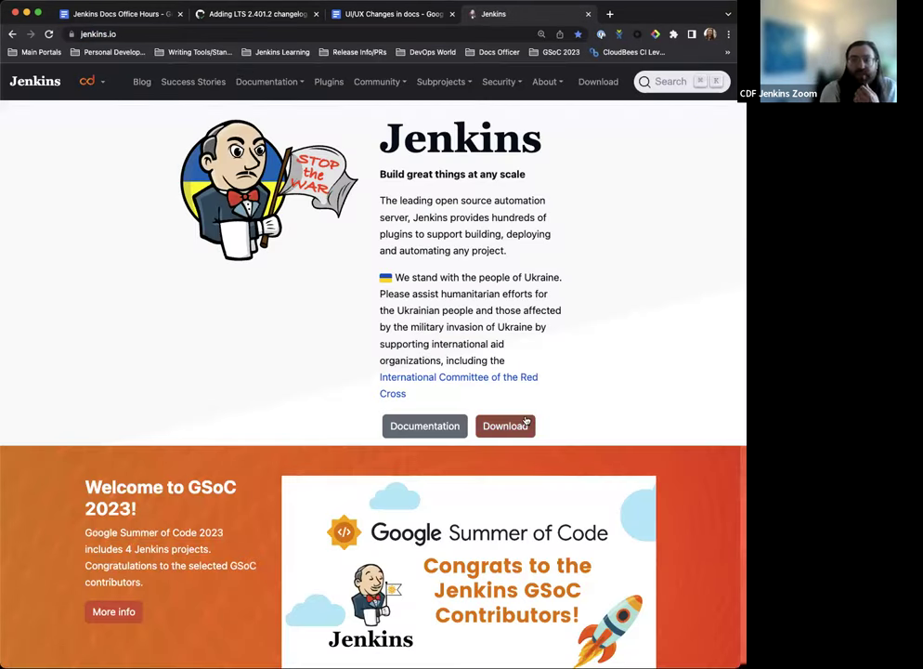
left_click(523, 426)
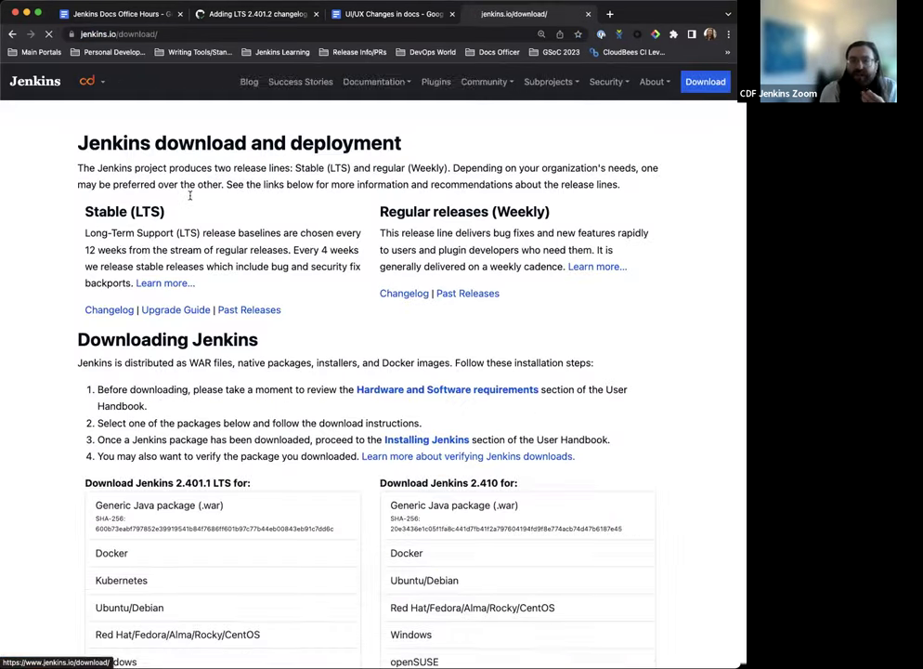
left_click(117, 312)
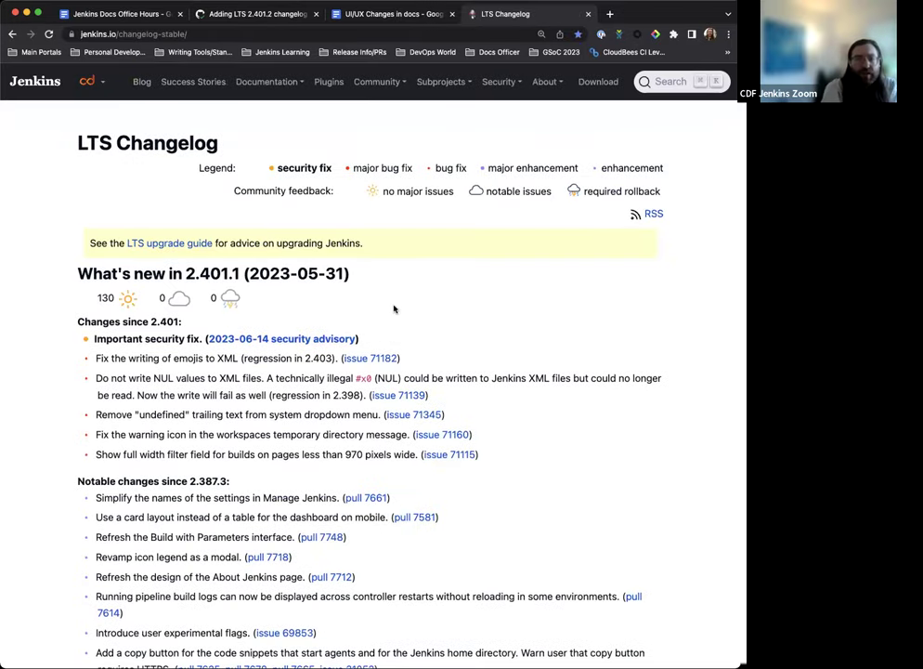
scroll(399, 302, "down", 1)
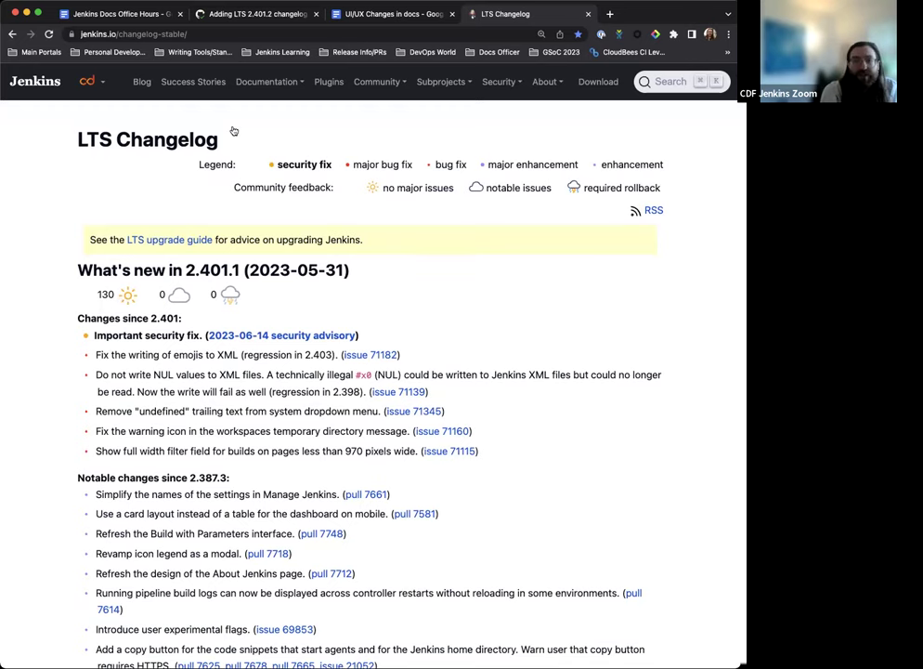
Check the LTS 2.401.2 pull request page, and return to the changelog items in the Jenkins Docs Office Hours notes.
left_click(196, 12)
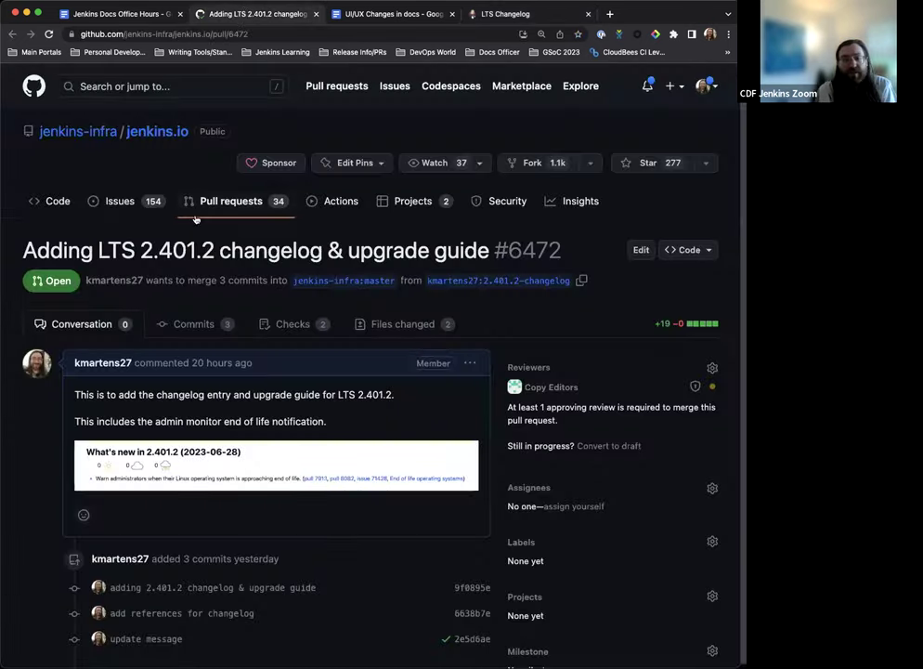
left_click(145, 21)
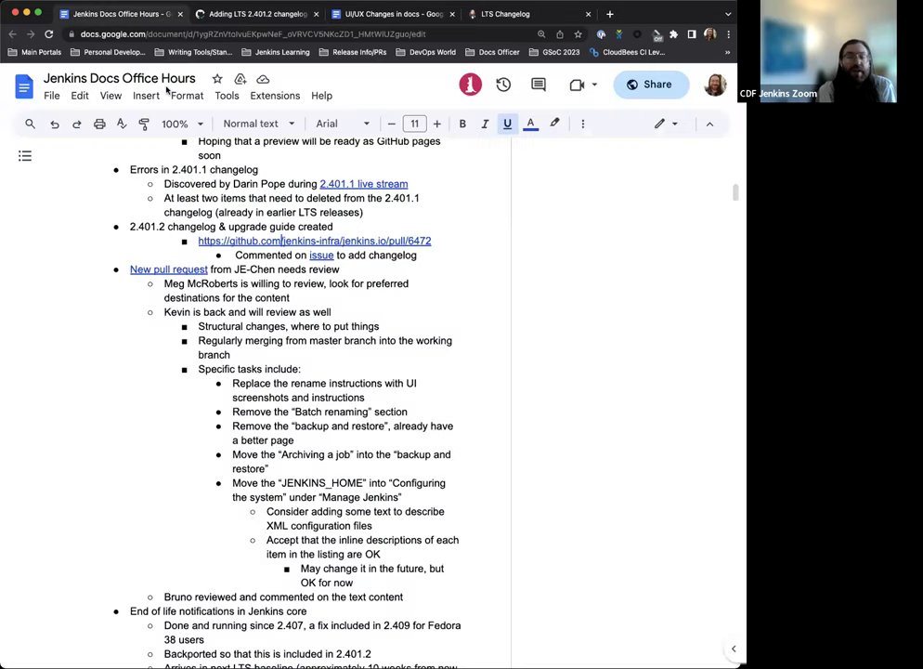
scroll(511, 399, "down", 1)
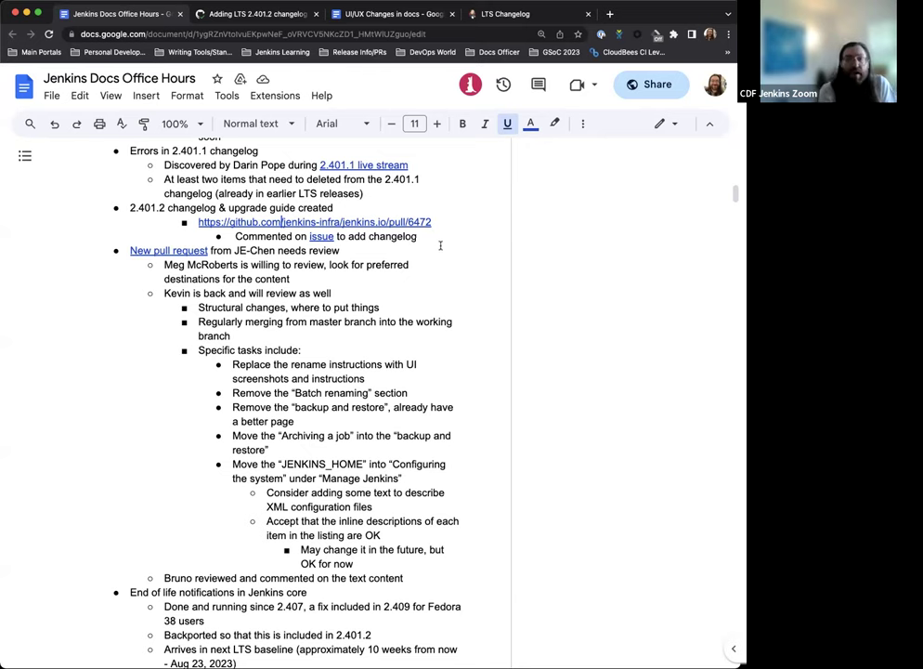
Switch to the LTS 2.401.2 pull request and examine the "What's new in 2.401.2 (2023-06-28)" changelog image at an enlarged size.
left_click(249, 11)
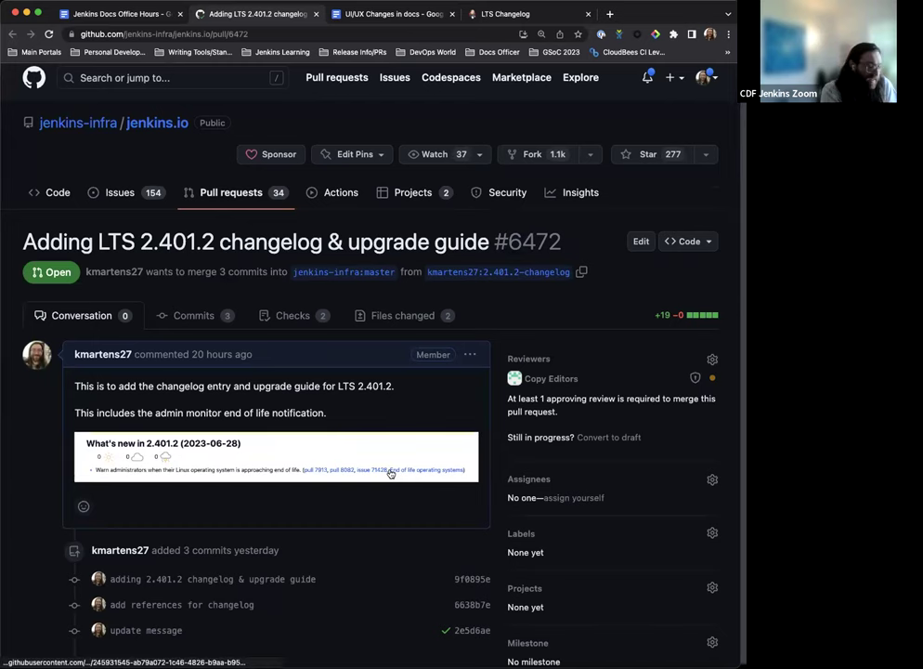
key("super+equal")
key("super+equal")
key("super+equal")
key("super+equal")
key("super+equal")
key("super+equal")
scroll(369, 470, "down", 5)
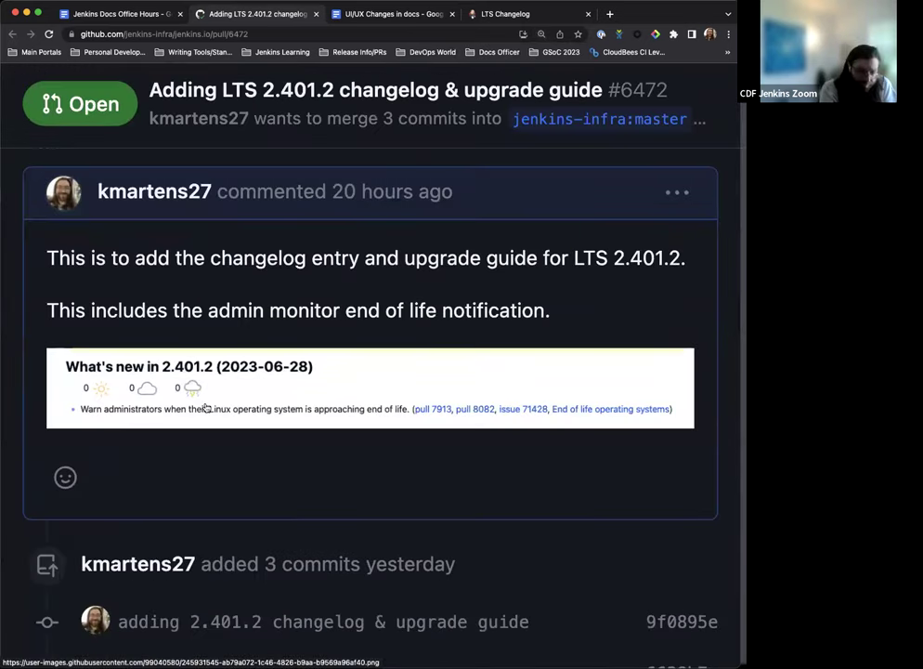
scroll(257, 399, "up", 1)
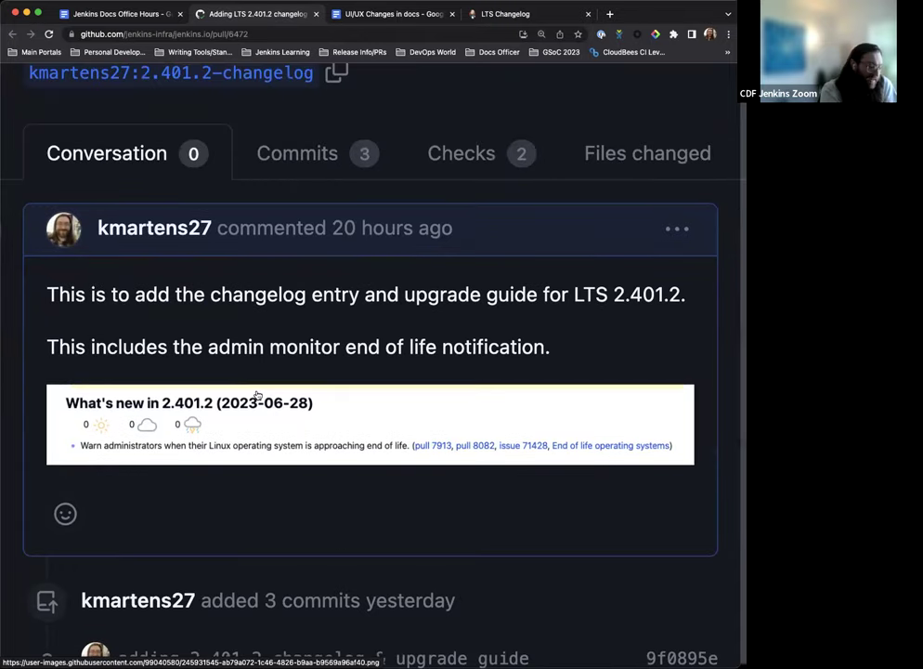
key("super+minus")
key("super+minus")
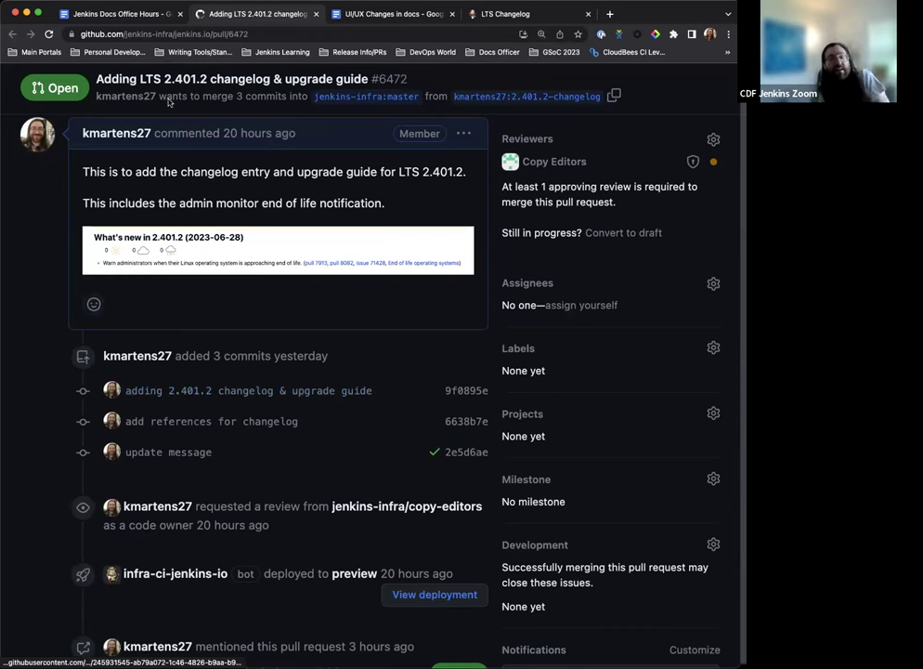
Return to the Jenkins Docs Office Hours notes and review the "New pull request" item with its list of specific tasks.
left_click(97, 13)
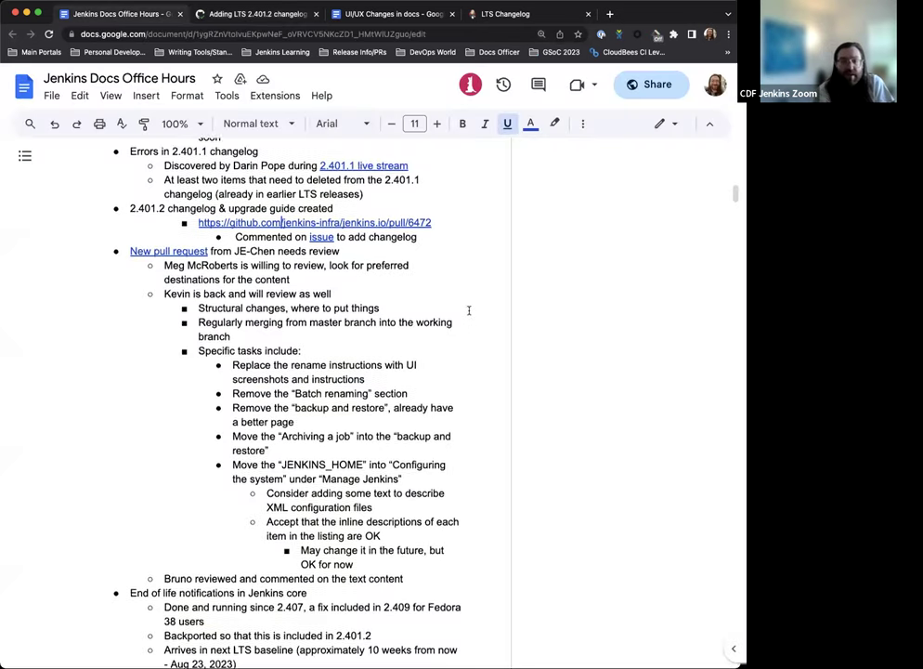
scroll(470, 310, "up", 2)
scroll(466, 310, "down", 2)
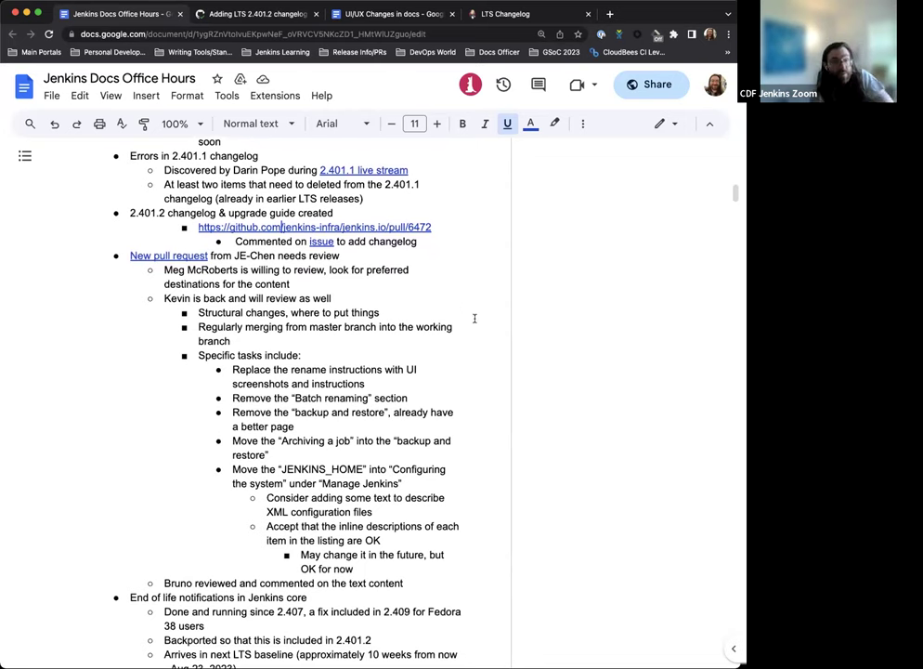
scroll(479, 330, "down", 1)
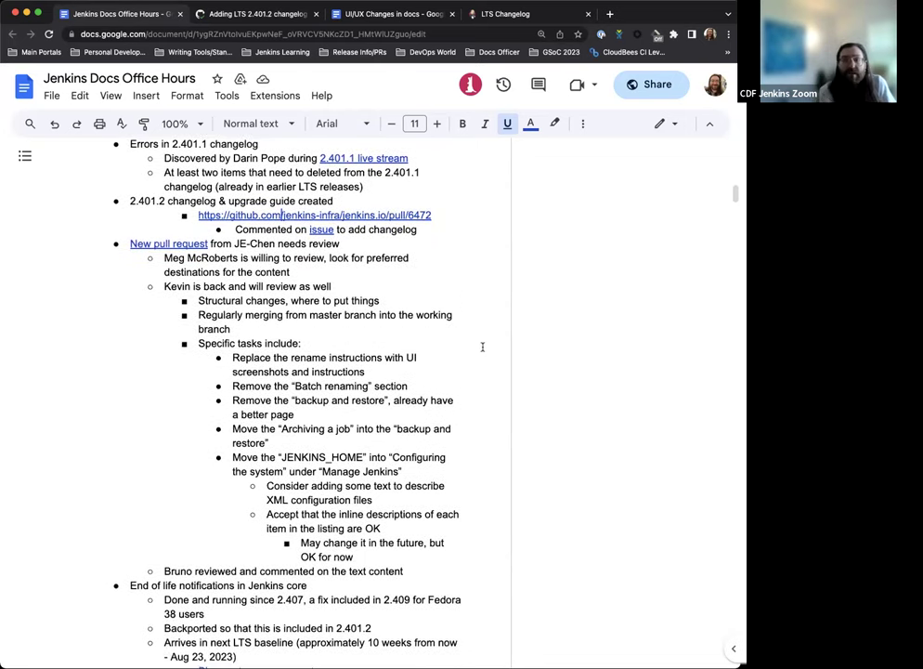
scroll(480, 348, "down", 1)
scroll(229, 207, "down", 2)
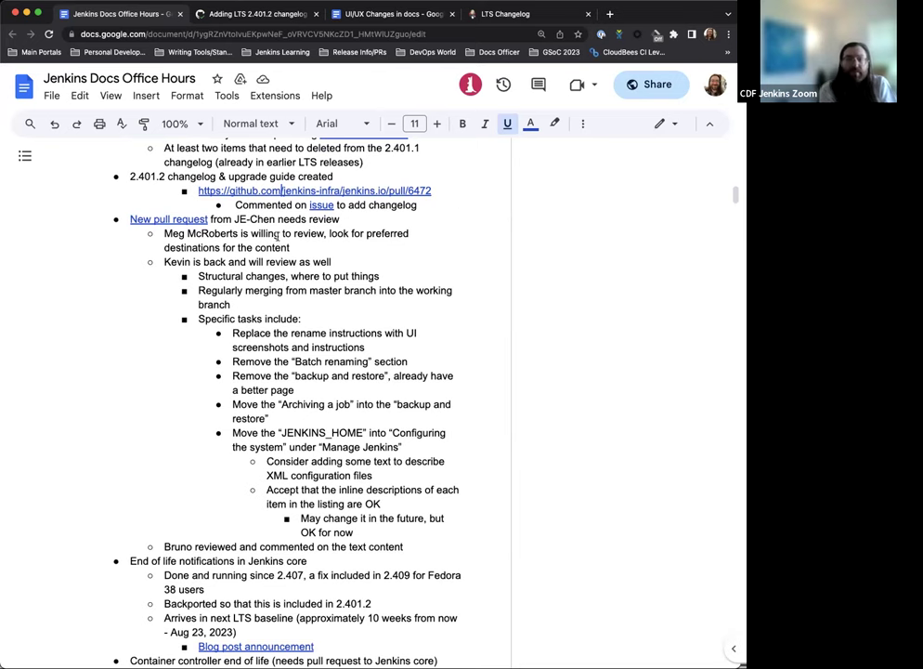
scroll(277, 236, "down", 1)
scroll(389, 257, "down", 1)
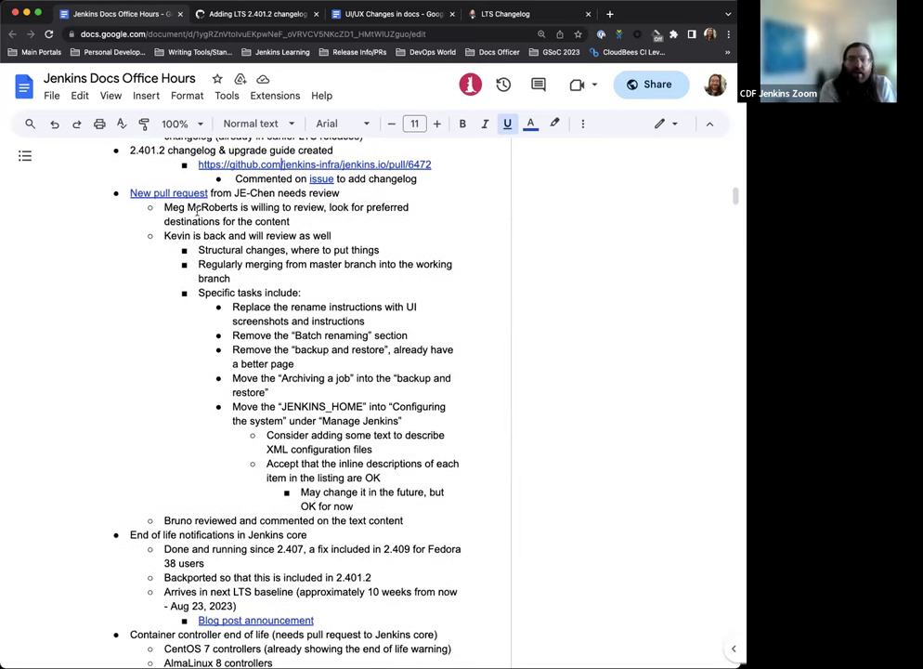
Open the linked "New pull request" and examine its "Administering Jenkins" and "Jenkins Best Practices" page screenshots.
left_click(183, 193)
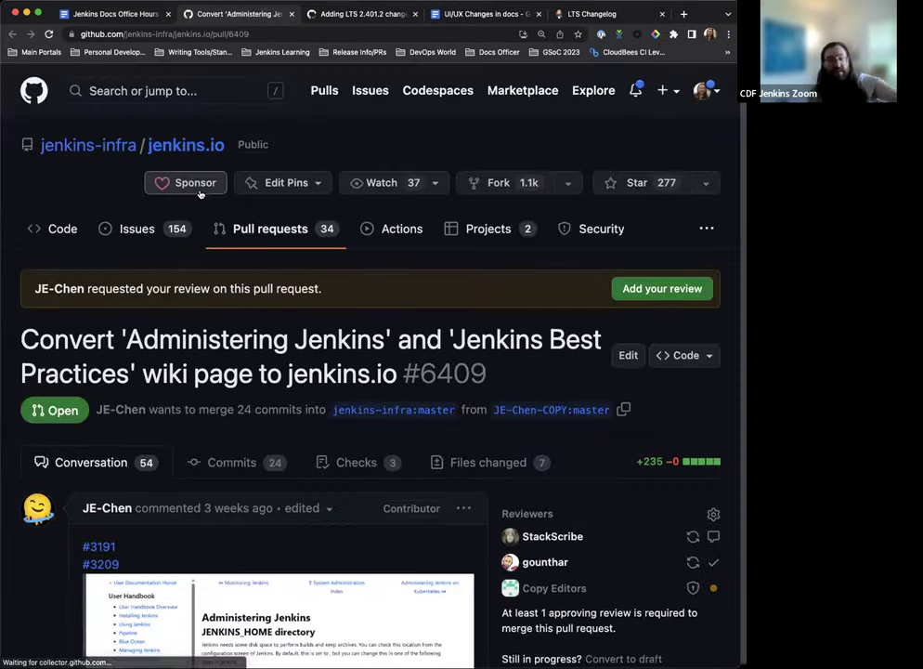
scroll(209, 175, "down", 8)
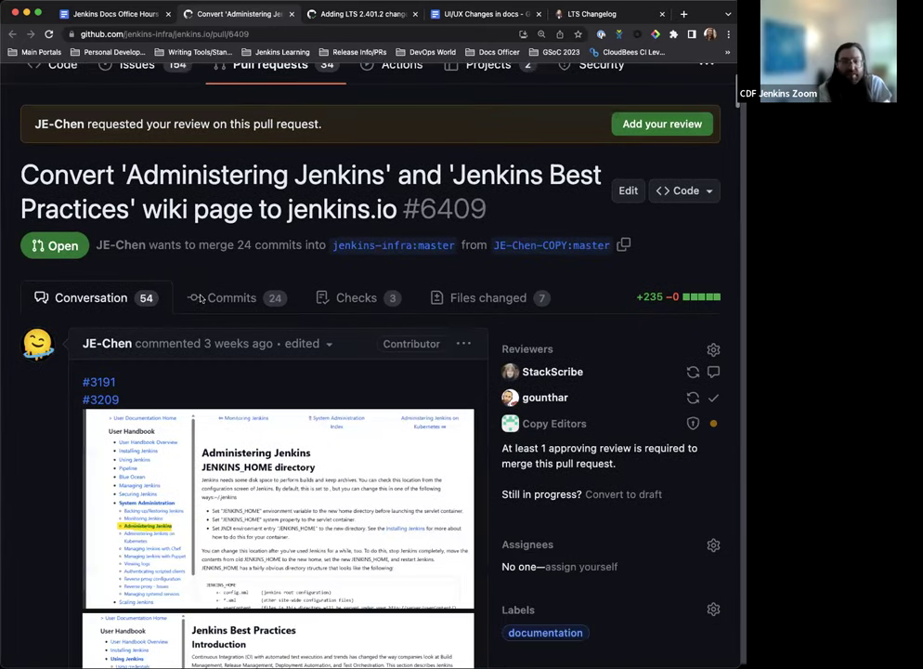
scroll(204, 255, "down", 3)
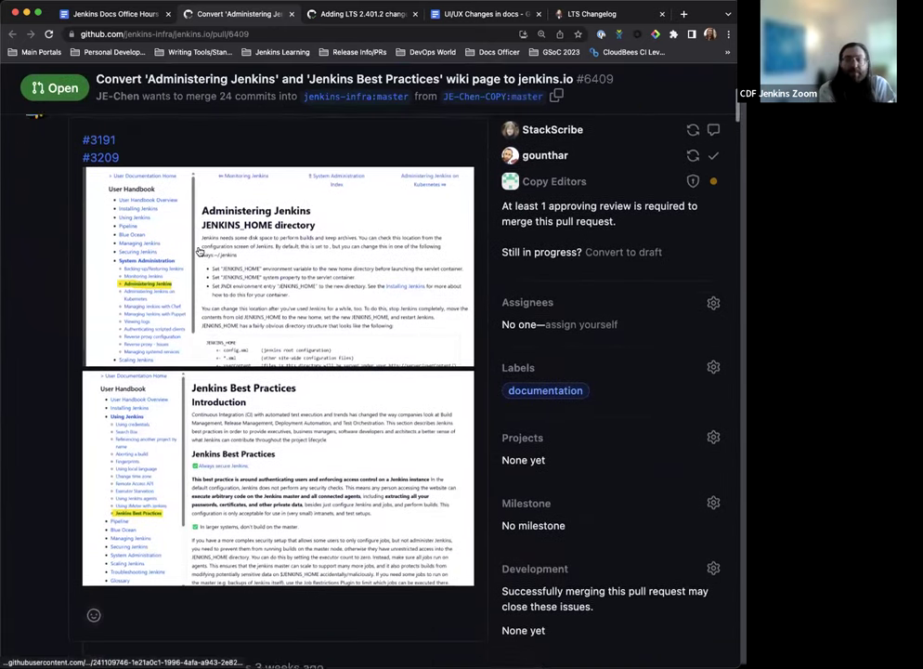
scroll(199, 252, "down", 3)
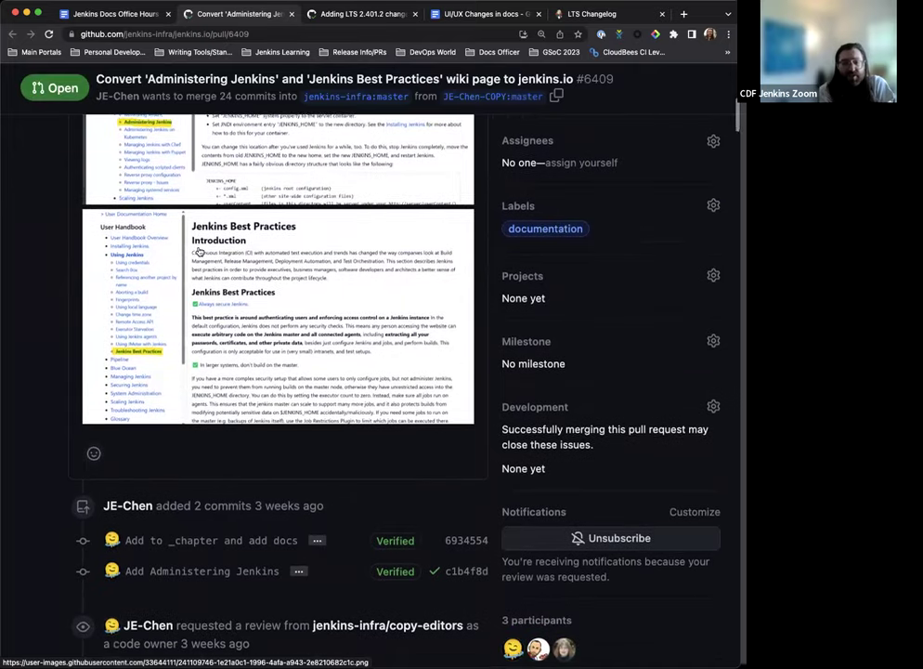
scroll(223, 372, "up", 5)
scroll(224, 371, "up", 1)
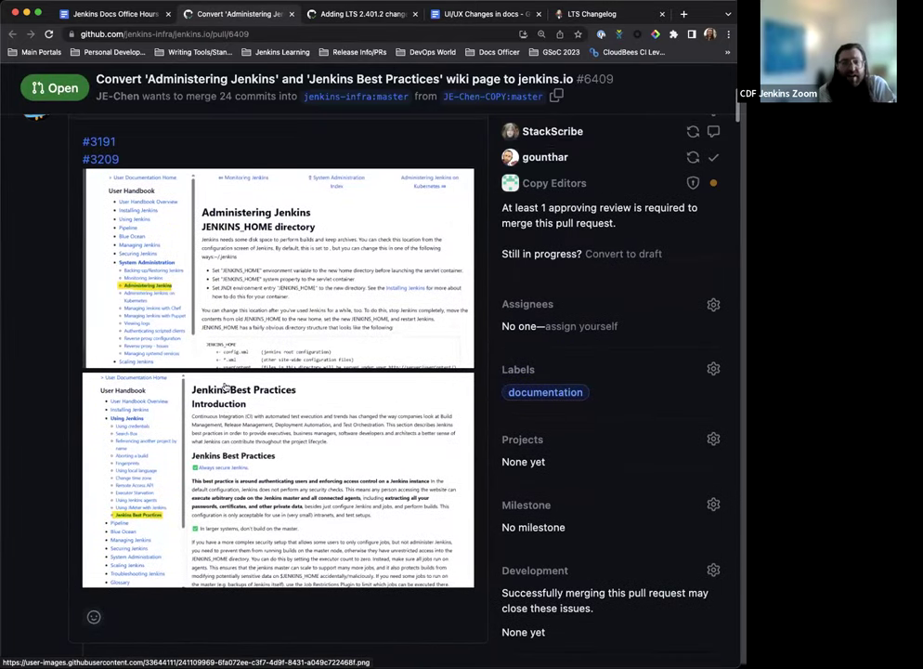
scroll(245, 297, "up", 3)
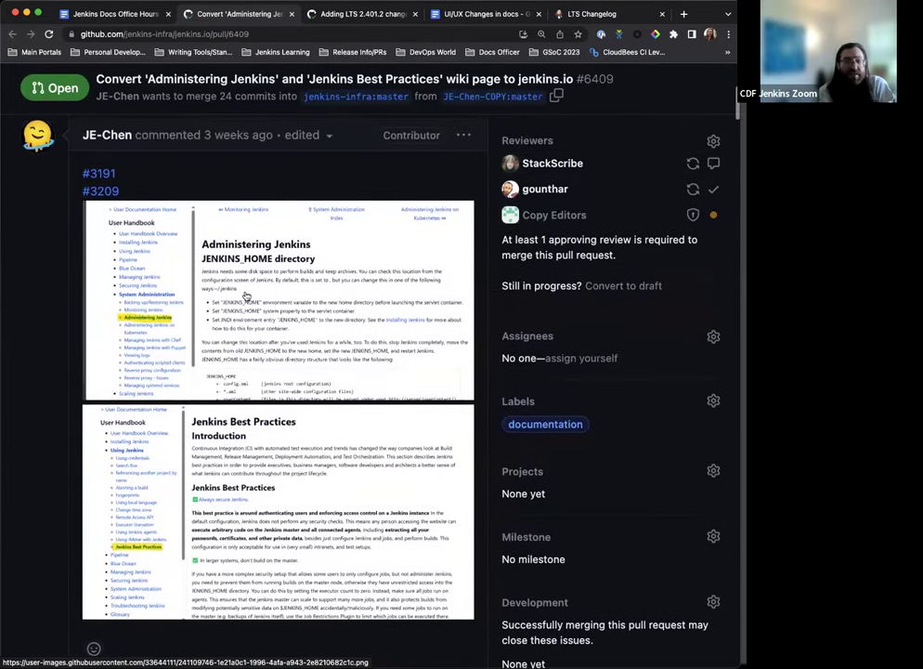
Examine the conversation of pull request #6409 from its commits and review comments down to the merge status and checks.
scroll(246, 295, "down", 5)
scroll(245, 295, "down", 15)
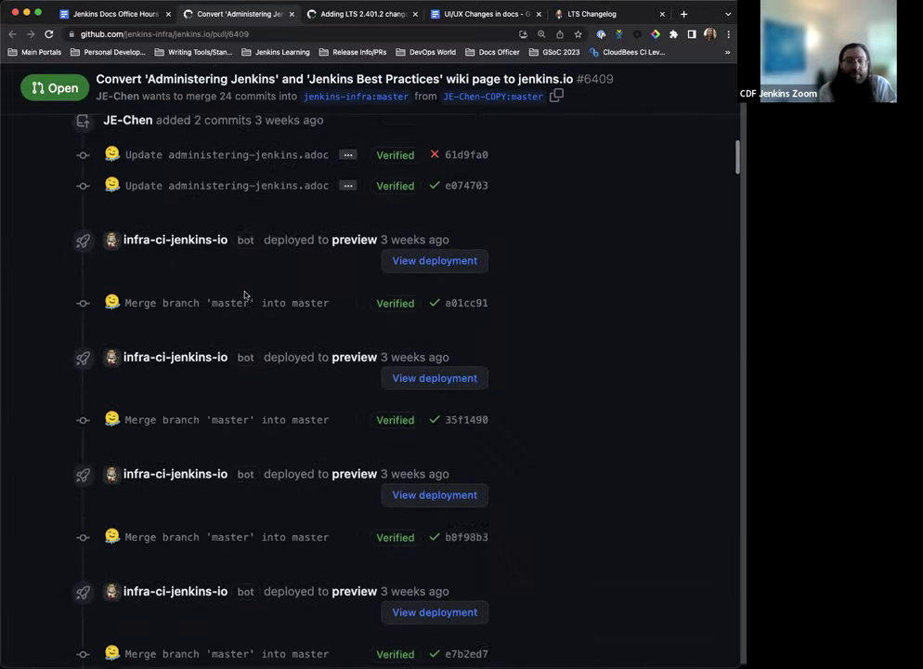
scroll(245, 295, "down", 15)
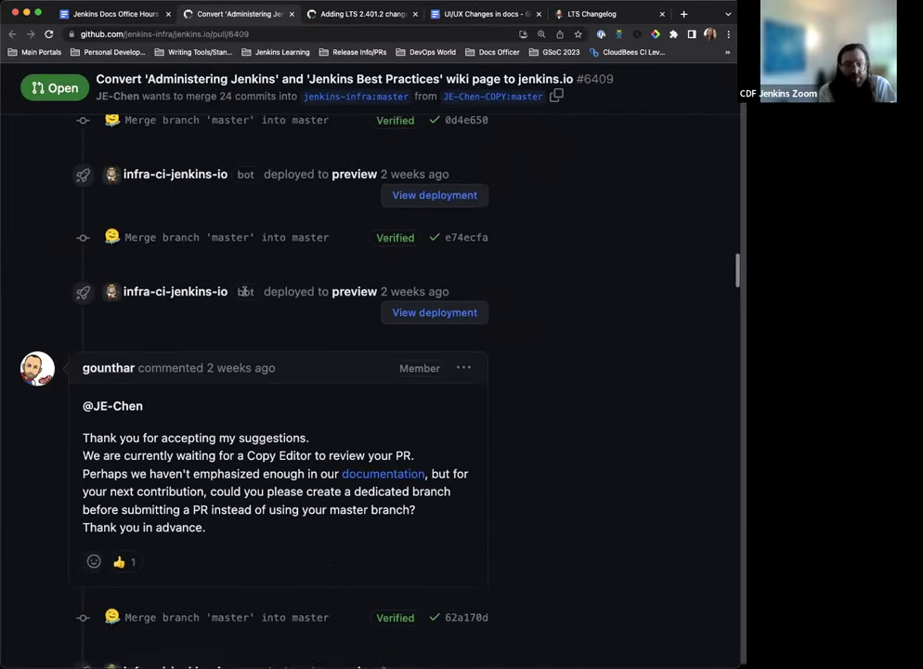
scroll(245, 295, "down", 15)
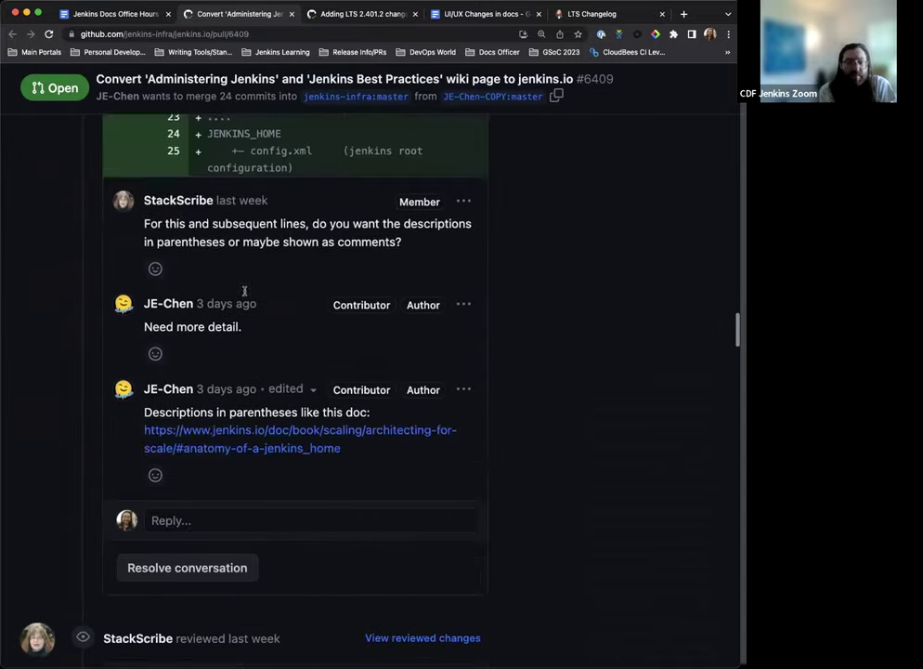
scroll(245, 295, "down", 10)
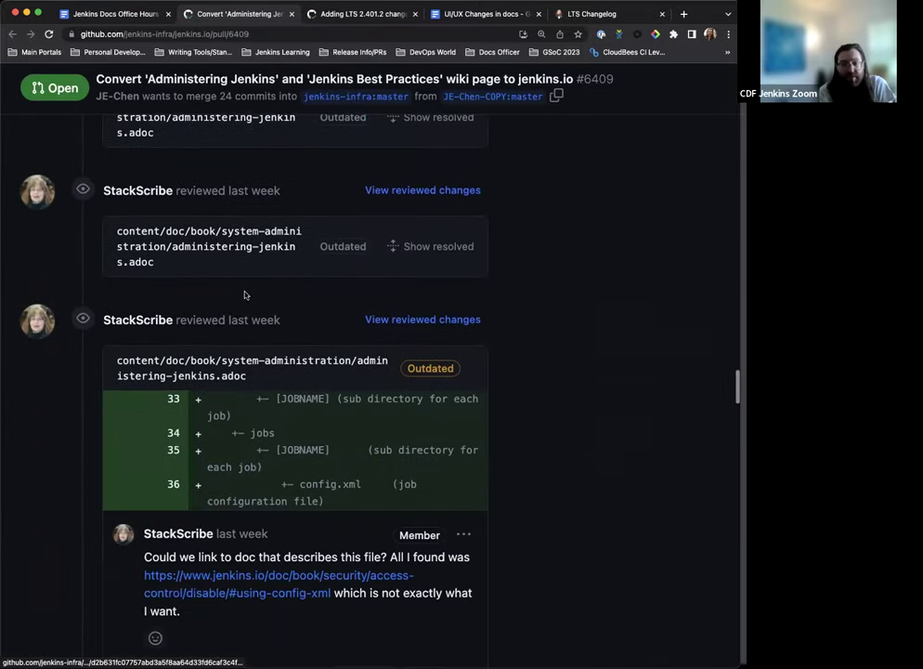
scroll(245, 296, "down", 12)
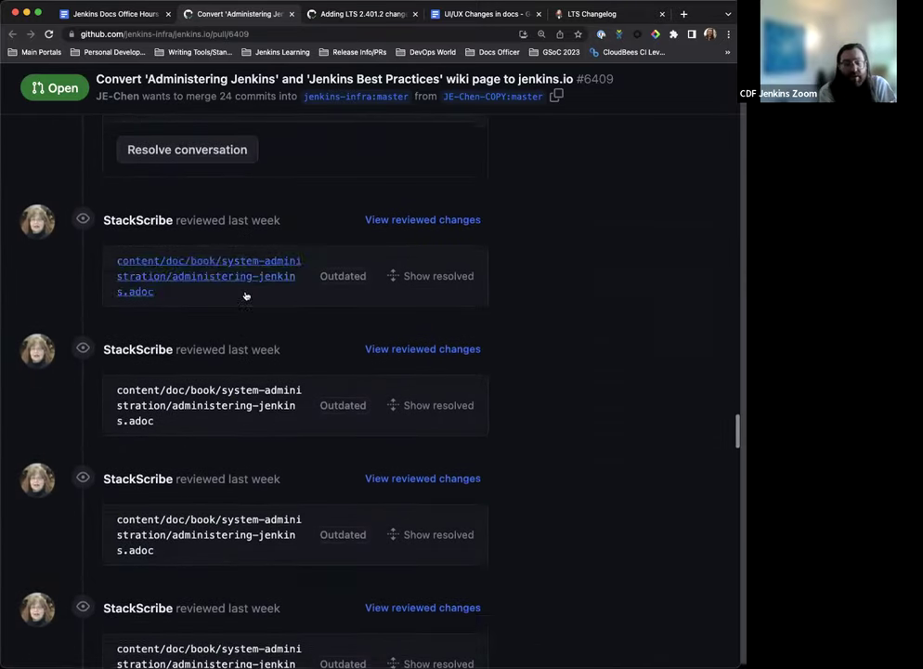
scroll(245, 296, "down", 12)
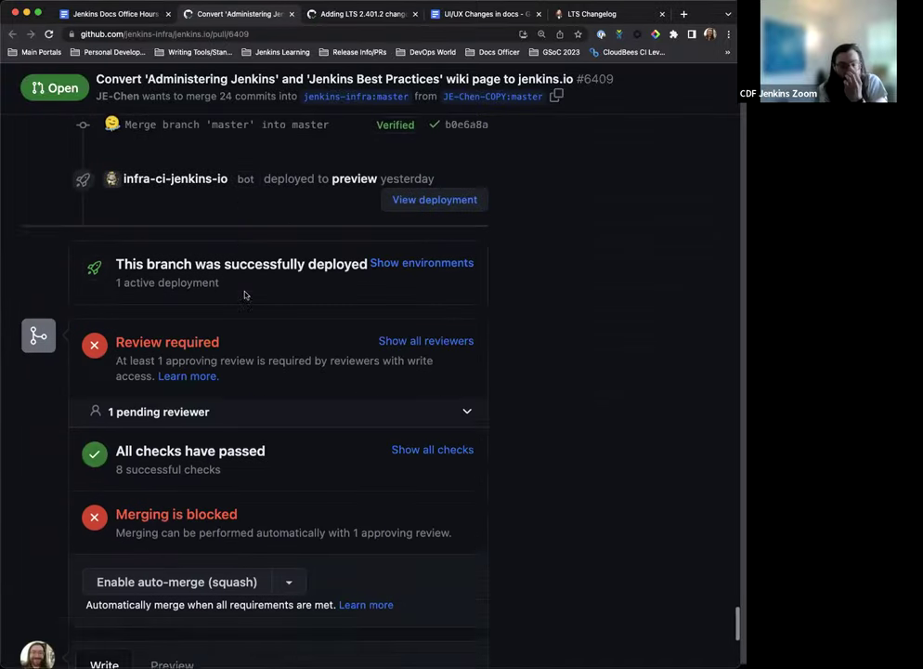
Go back through the pull request's review comments and read the suggested changes on creating archives and moving jobs in administering-jenkins.adoc.
scroll(243, 295, "up", 5)
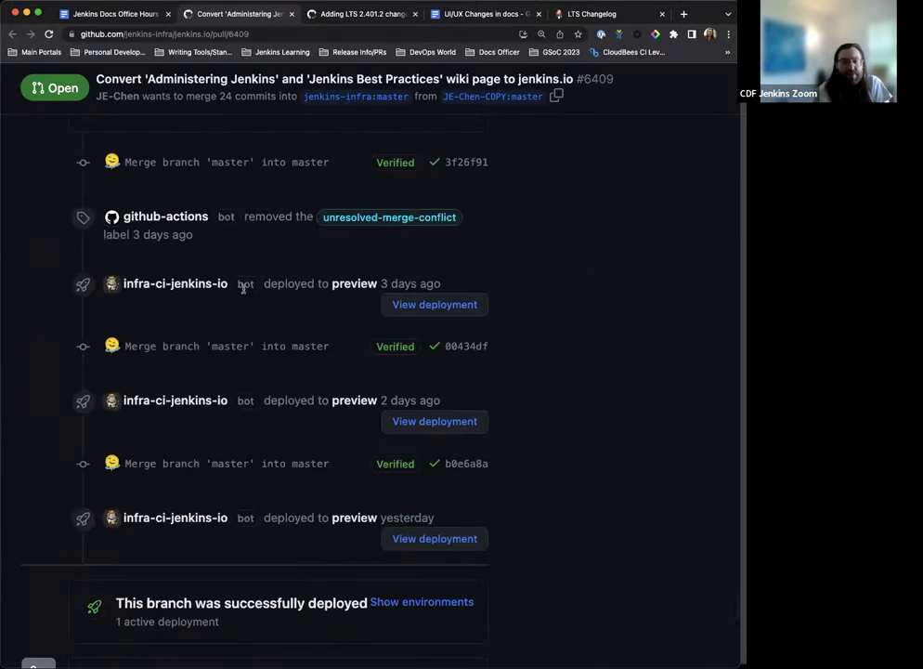
scroll(244, 289, "up", 10)
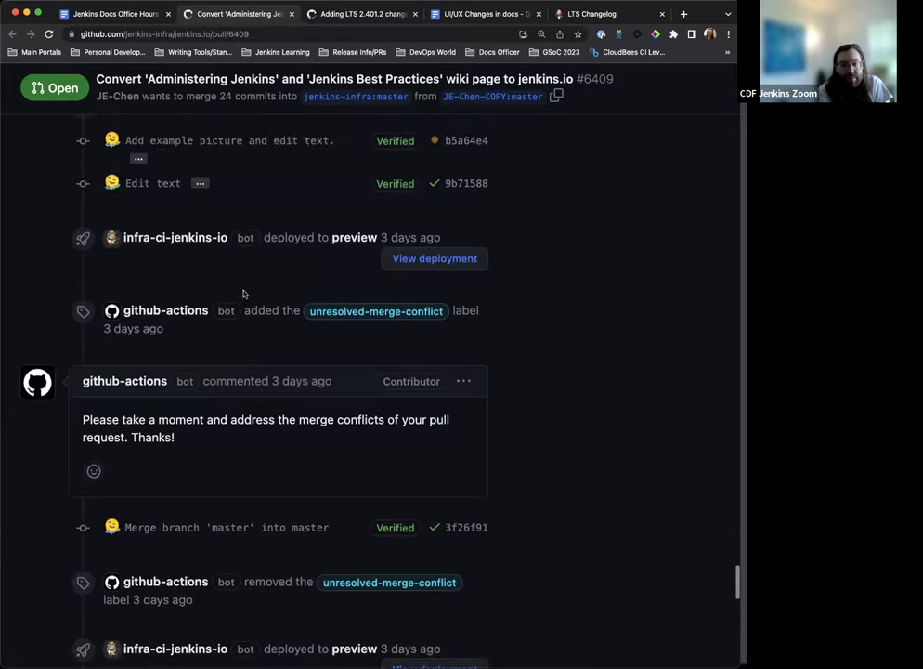
scroll(244, 293, "up", 2)
scroll(243, 292, "down", 4)
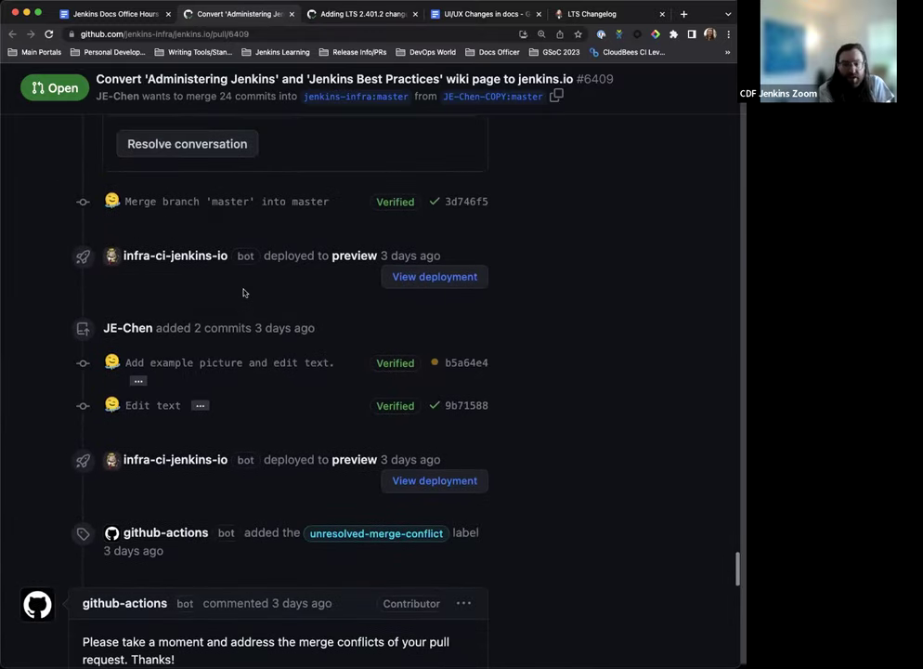
scroll(243, 295, "up", 5)
scroll(244, 298, "up", 1)
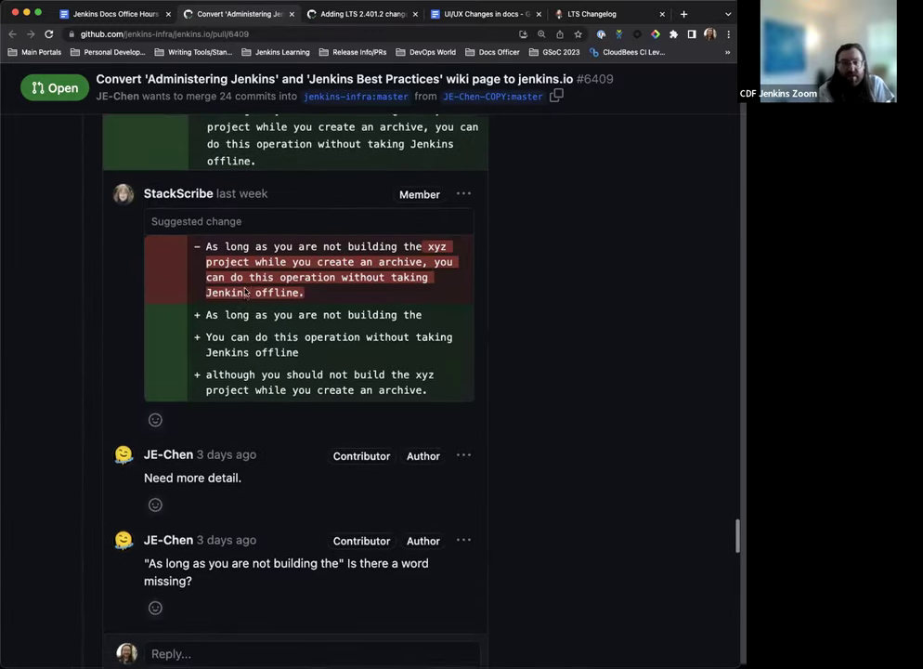
scroll(188, 468, "up", 5)
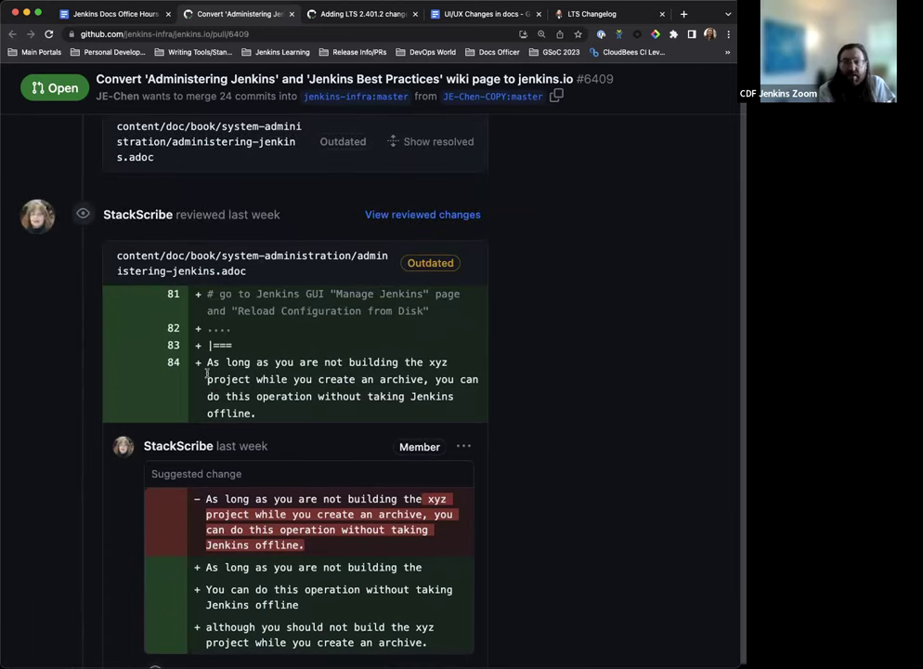
scroll(208, 372, "up", 15)
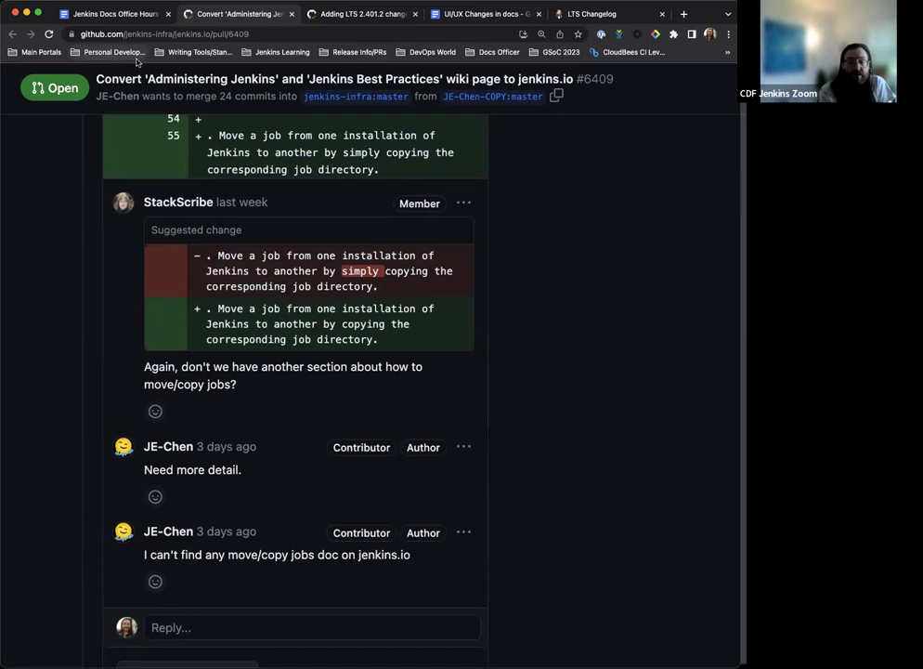
scroll(223, 387, "up", 1)
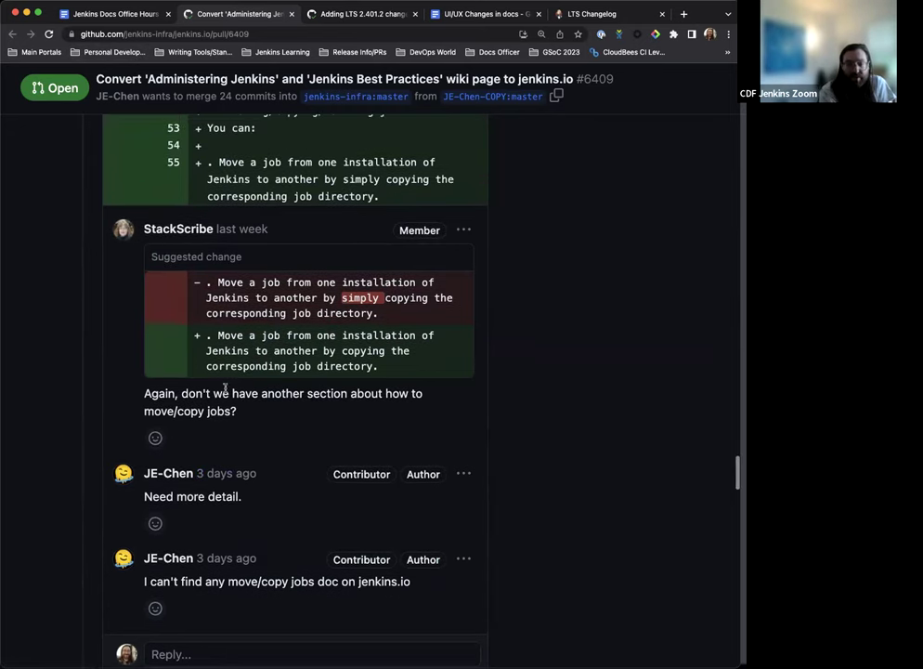
scroll(220, 393, "up", 2)
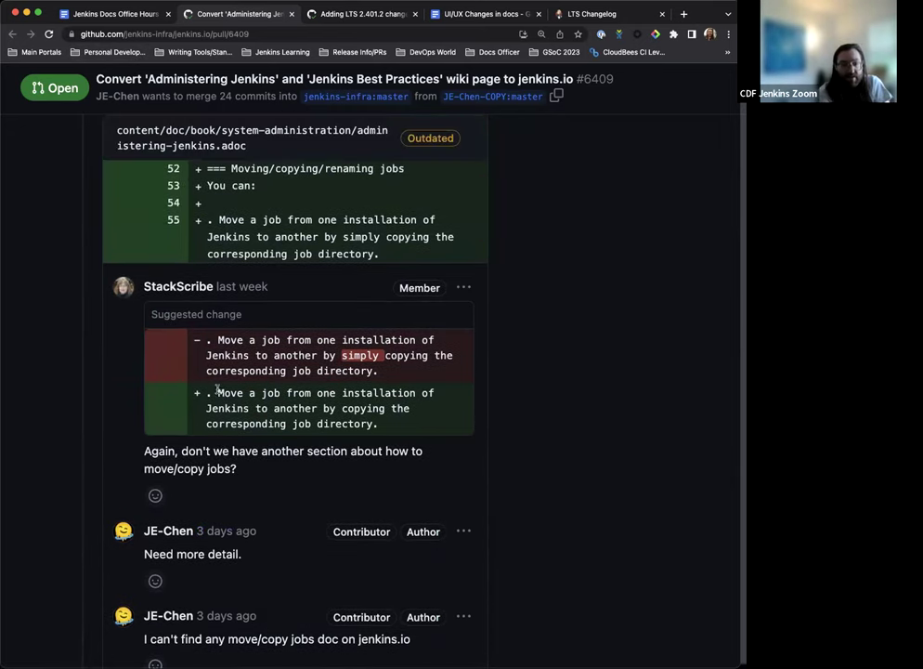
scroll(169, 303, "up", 1)
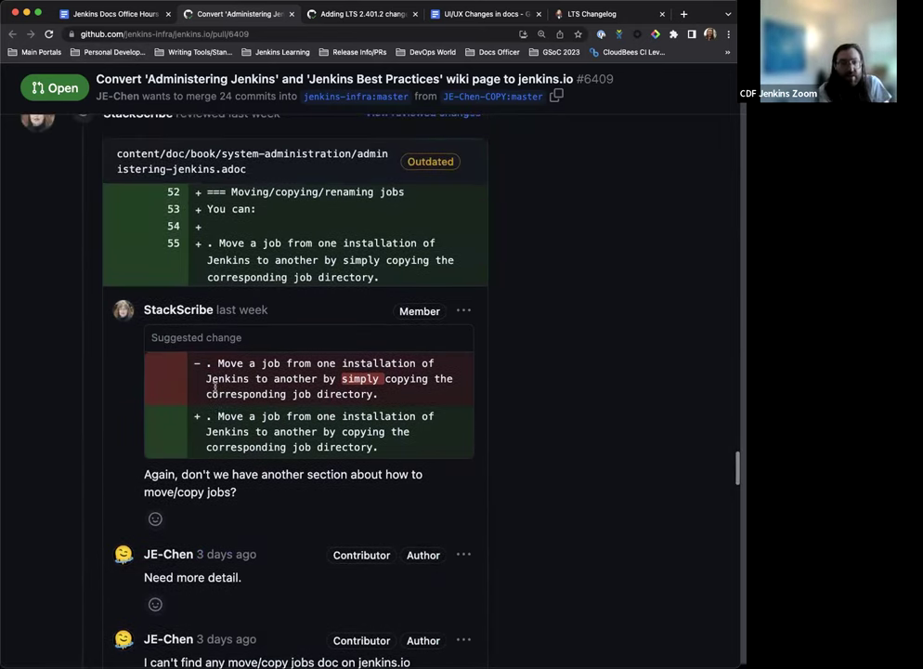
Check the specific tasks in the Jenkins Docs Office Hours notes, and return to the pull request's "Moving/copying/renaming jobs" review comment.
left_click(93, 14)
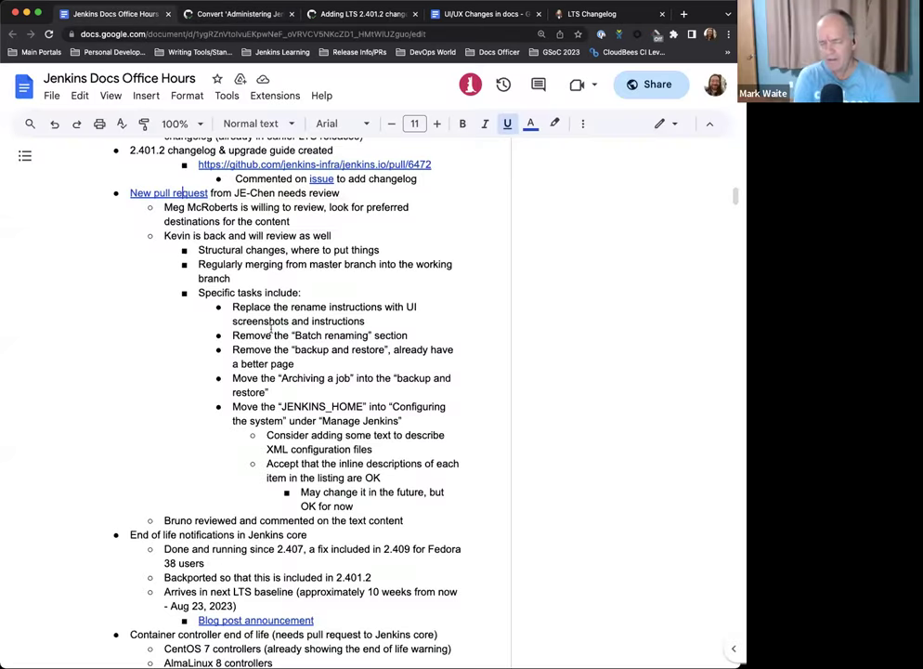
scroll(279, 320, "up", 1)
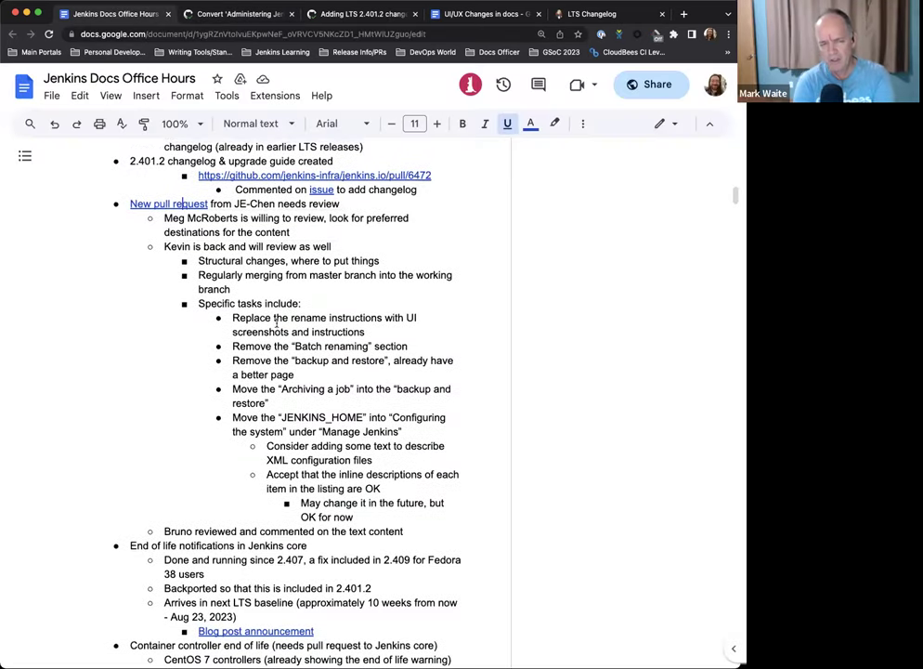
key("ctrl+Tab")
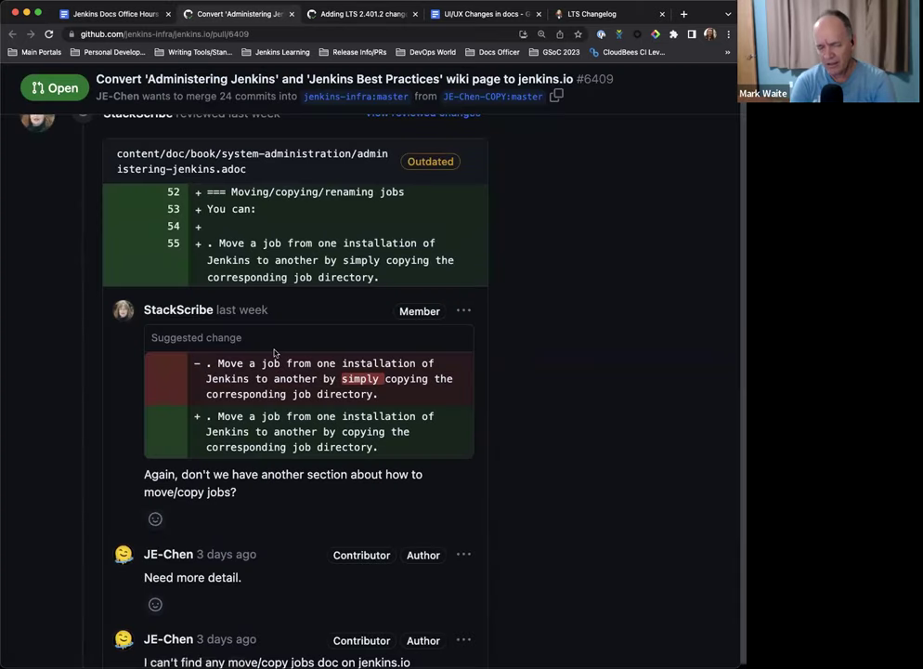
scroll(275, 353, "up", 2)
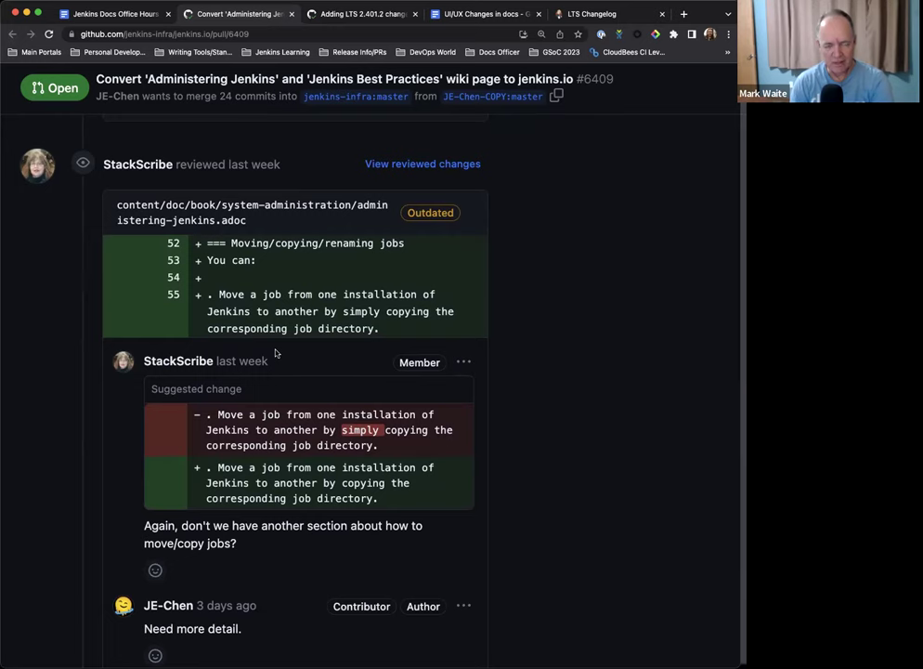
key("super+alt+i")
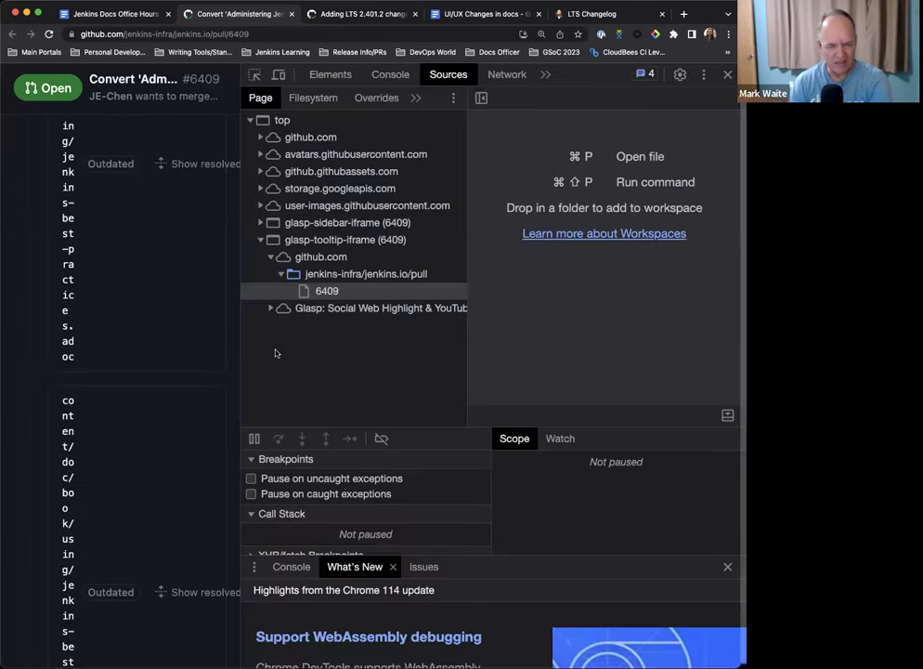
key("super+alt+i")
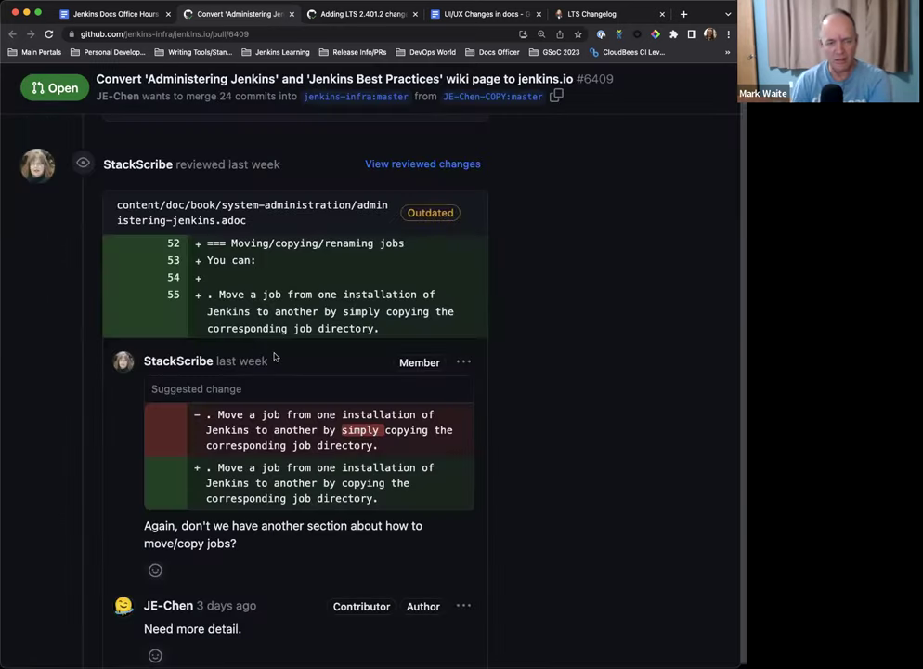
Look back over the earlier reviews and commits of pull request #6409, up to the start of its conversation.
scroll(270, 349, "up", 2)
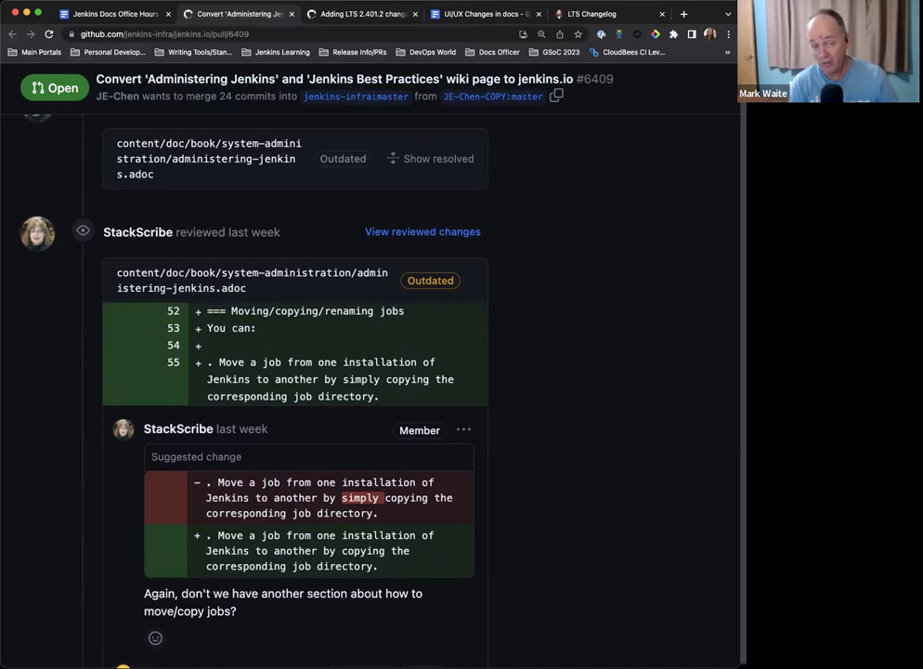
scroll(307, 252, "up", 5)
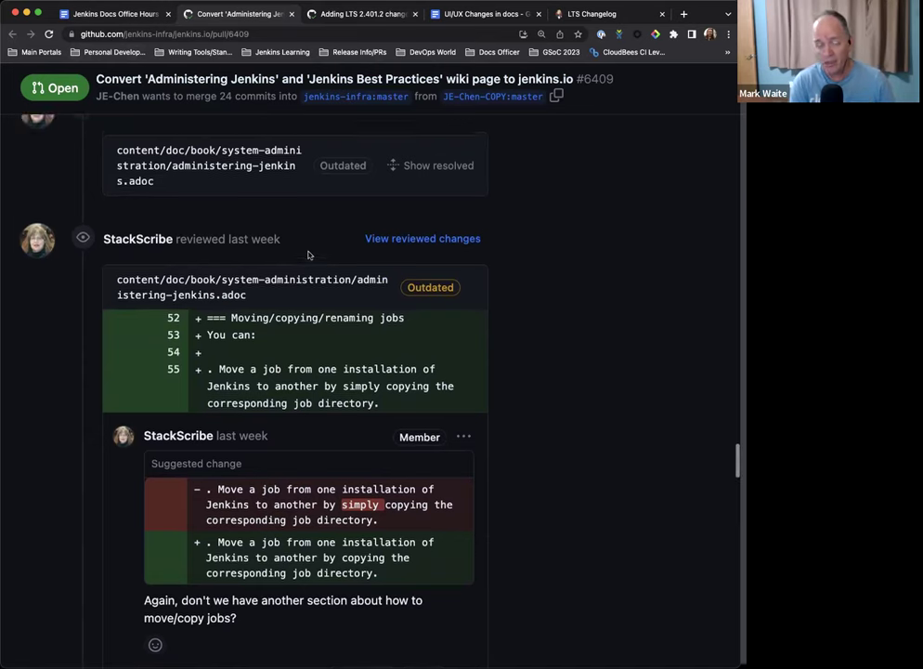
scroll(304, 251, "up", 15)
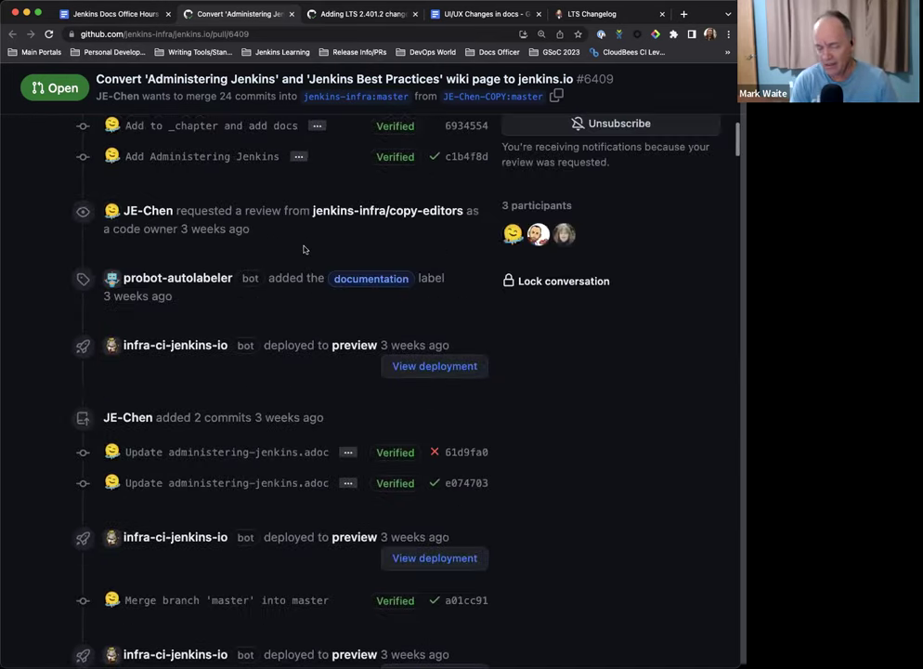
scroll(423, 323, "up", 5)
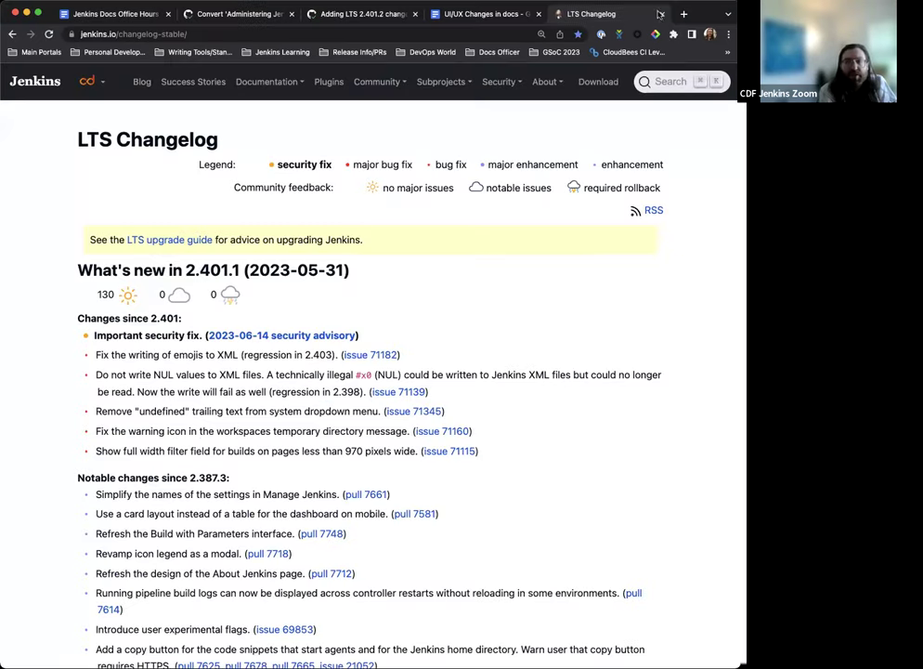
Look at the LTS Changelog page, and return to the header and description of pull request #6409.
left_click(594, 14)
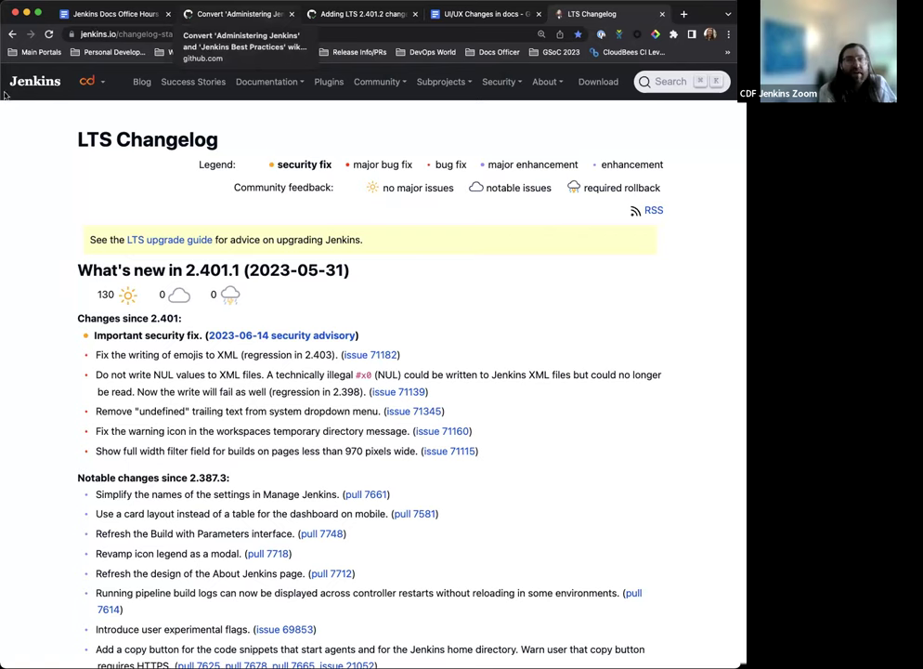
left_click(77, 11)
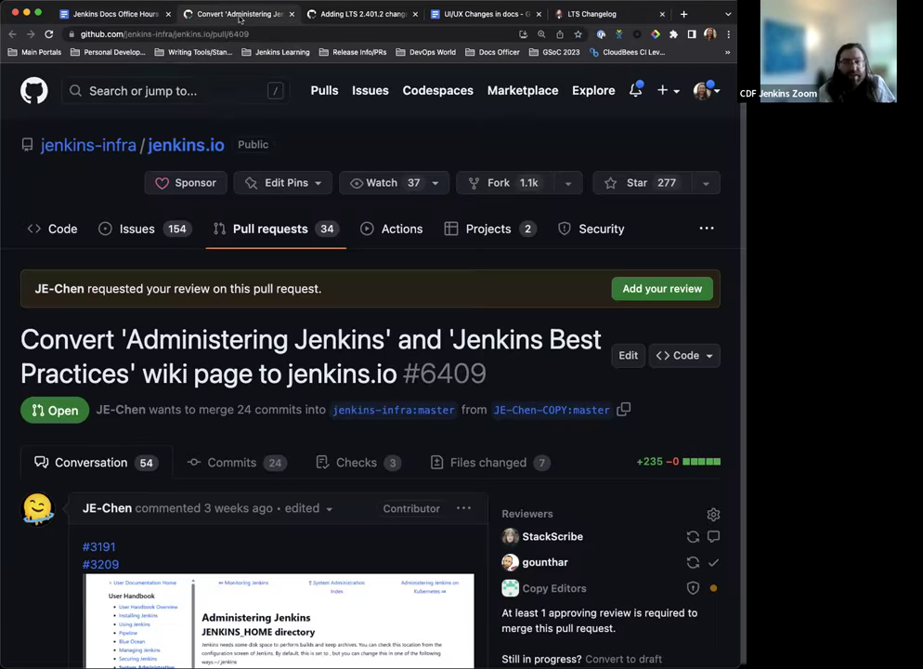
left_click(188, 16)
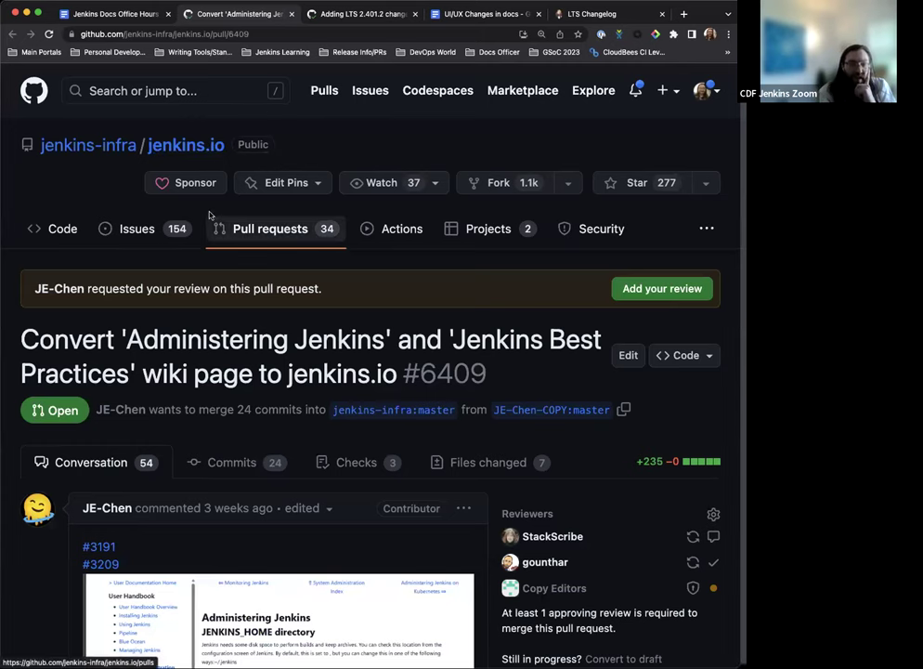
scroll(215, 214, "down", 1)
scroll(214, 213, "down", 2)
scroll(215, 214, "up", 3)
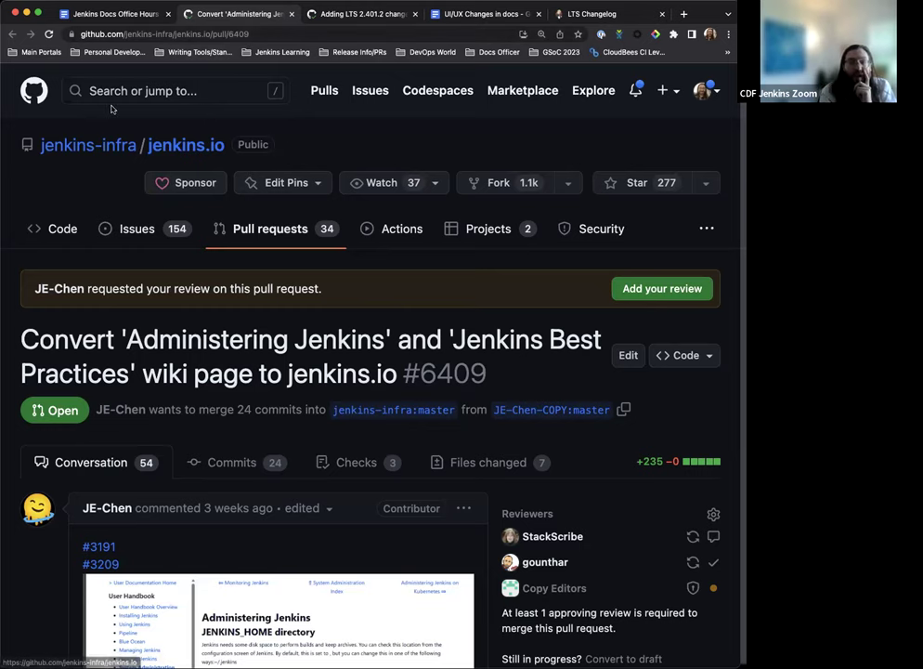
Return to the Jenkins Docs Office Hours notes and review the specific tasks and the "End of life notifications in Jenkins core" item.
left_click(78, 13)
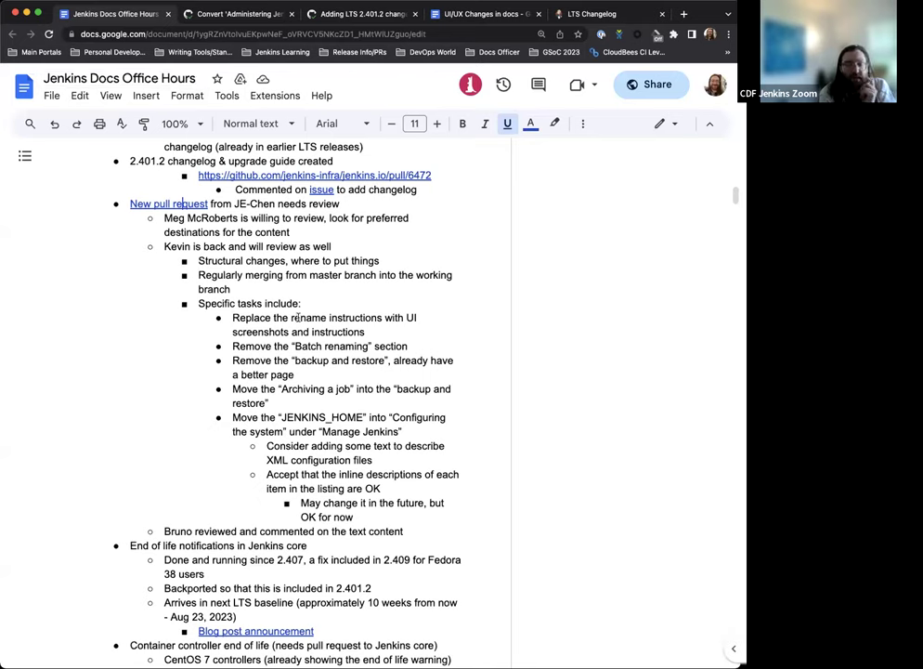
scroll(264, 307, "down", 1)
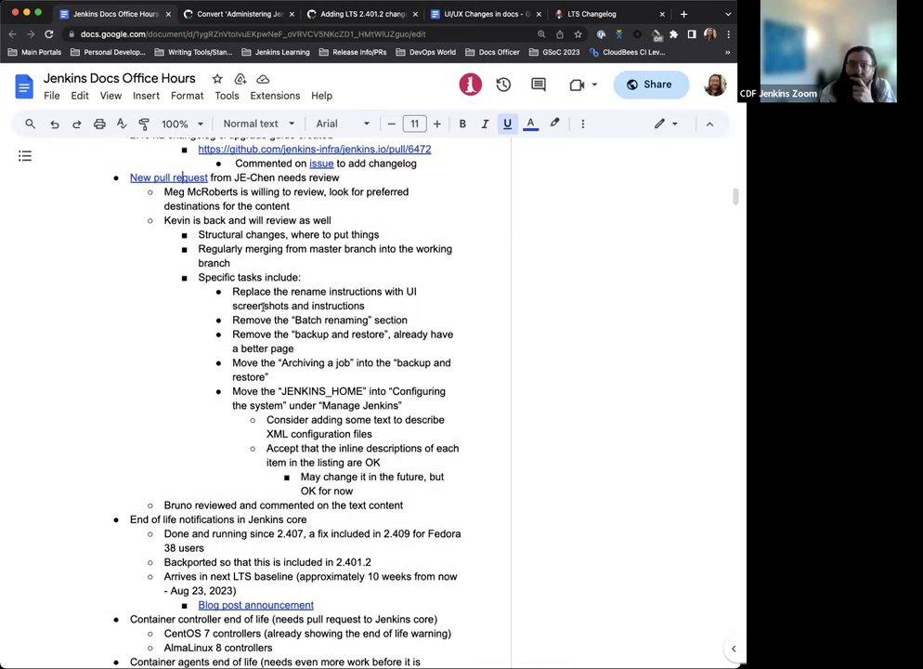
scroll(264, 306, "down", 2)
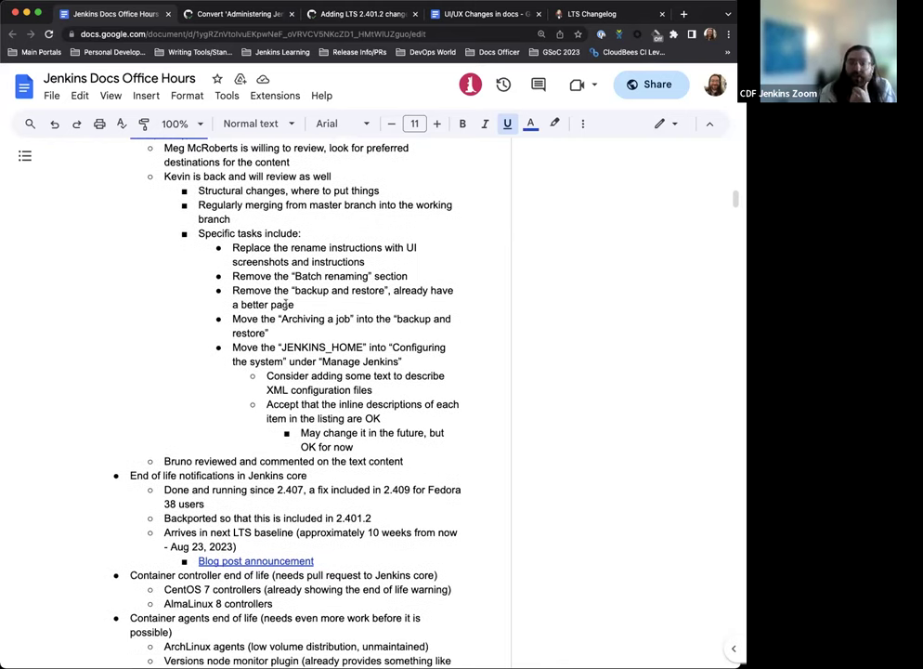
scroll(286, 304, "down", 3)
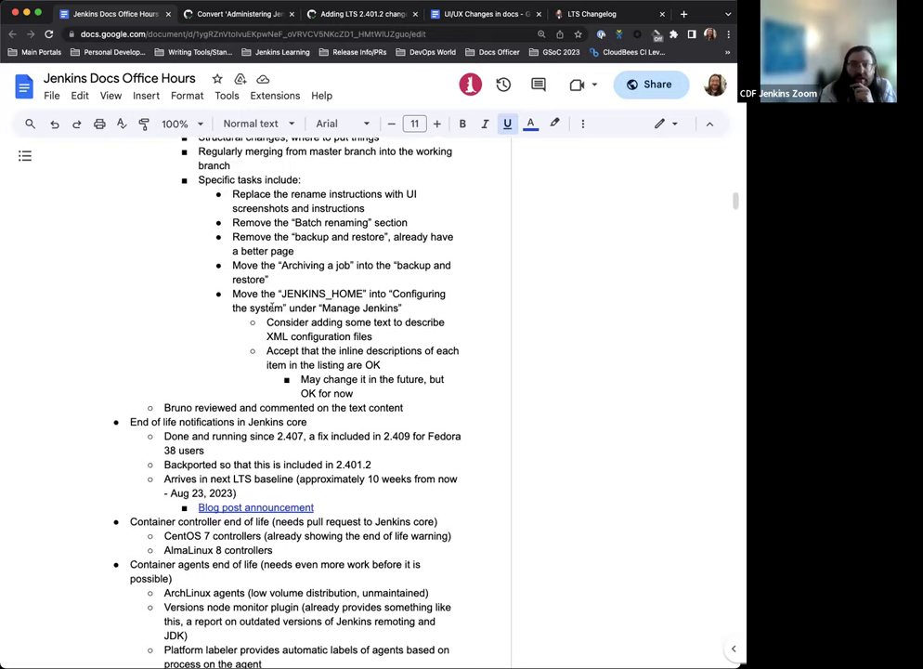
scroll(271, 306, "down", 10)
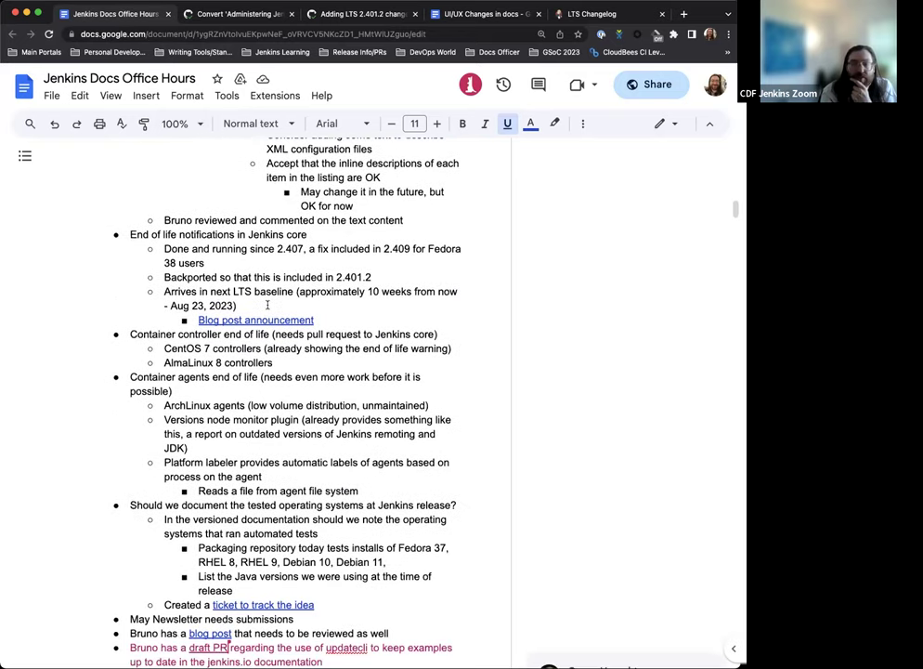
scroll(267, 304, "down", 1)
scroll(222, 279, "up", 2)
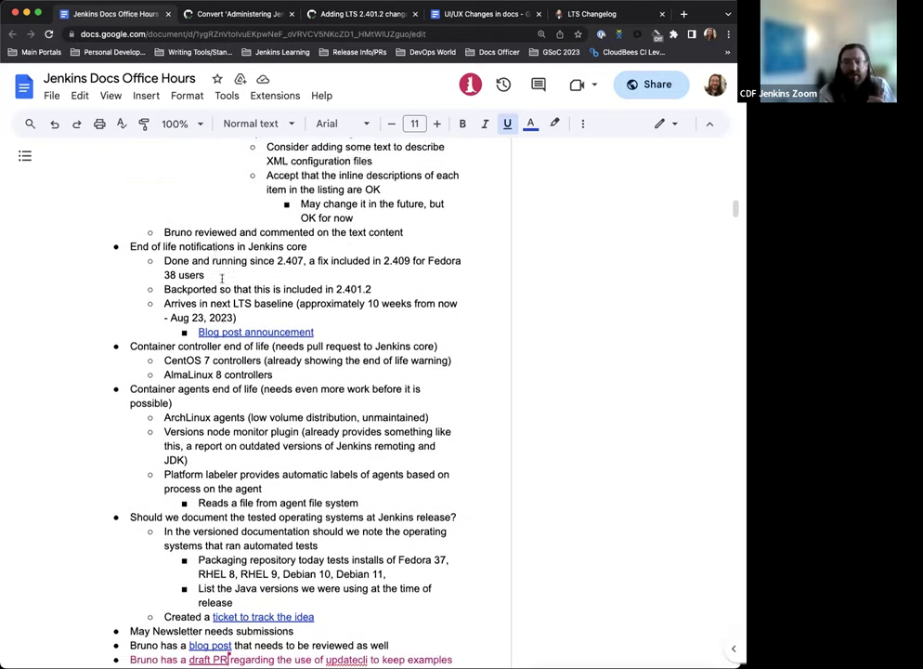
Recheck the review notes under "New pull request" and continue to the blog post announcement under "End of life notifications in Jenkins core".
scroll(214, 297, "up", 14)
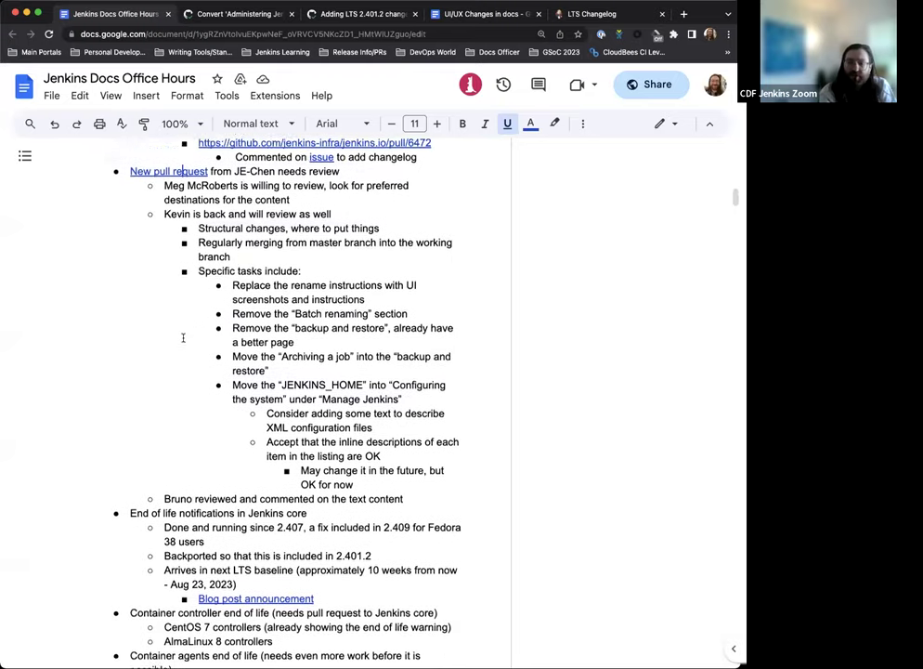
scroll(195, 390, "up", 1)
scroll(205, 428, "down", 6)
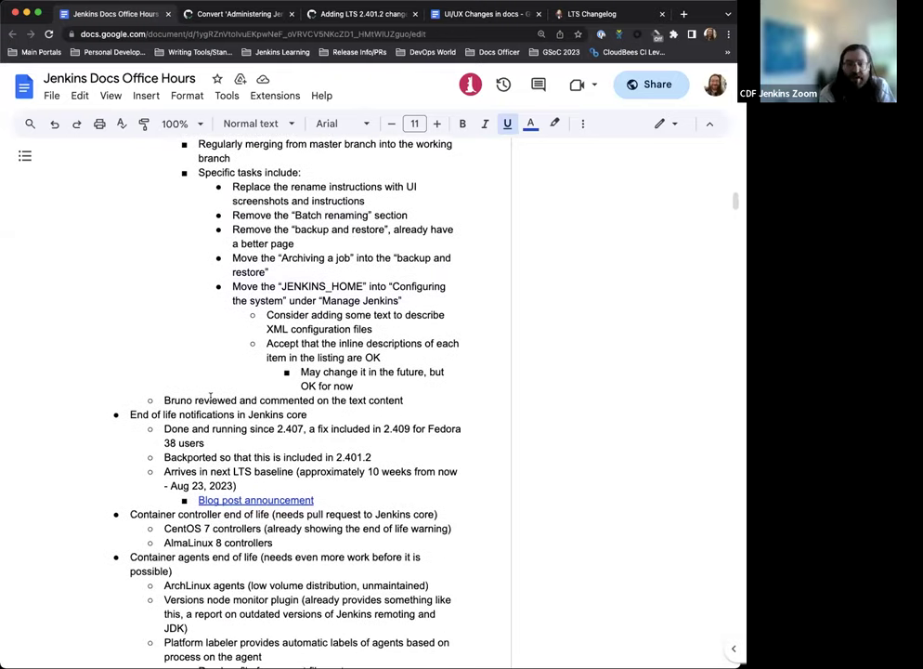
scroll(211, 396, "down", 3)
scroll(195, 371, "down", 3)
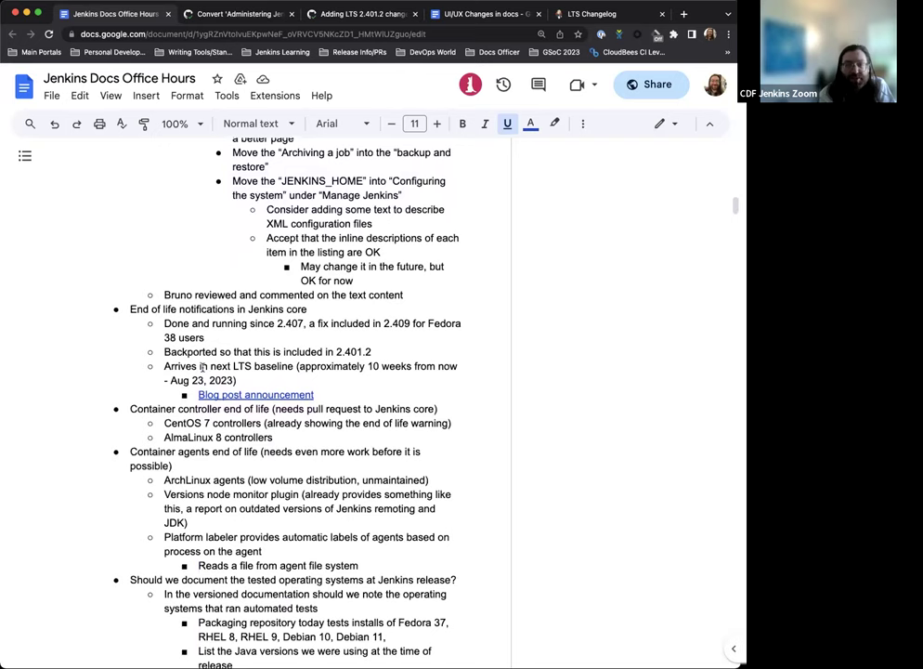
scroll(201, 366, "down", 5)
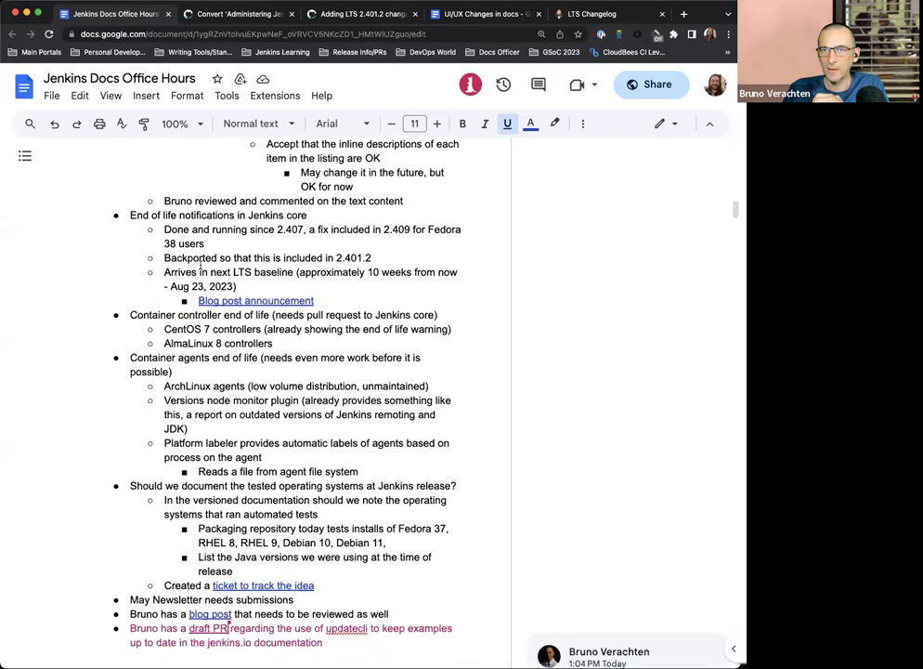
scroll(227, 246, "down", 2)
scroll(235, 238, "down", 2)
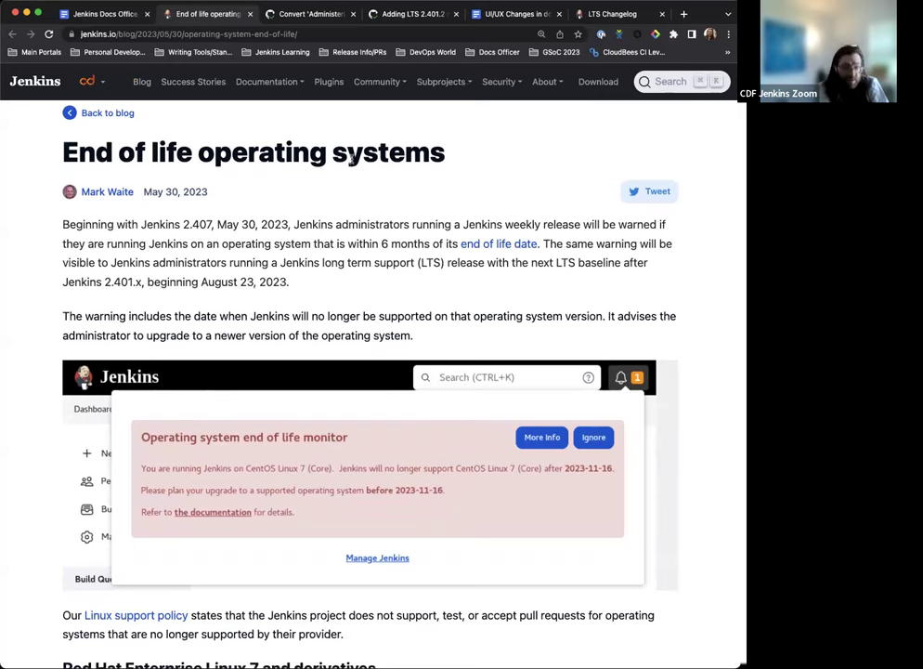
Examine the introduction of the "End of life operating systems" blog post and its example of the operating system end of life monitor.
scroll(350, 163, "down", 1)
scroll(339, 169, "down", 1)
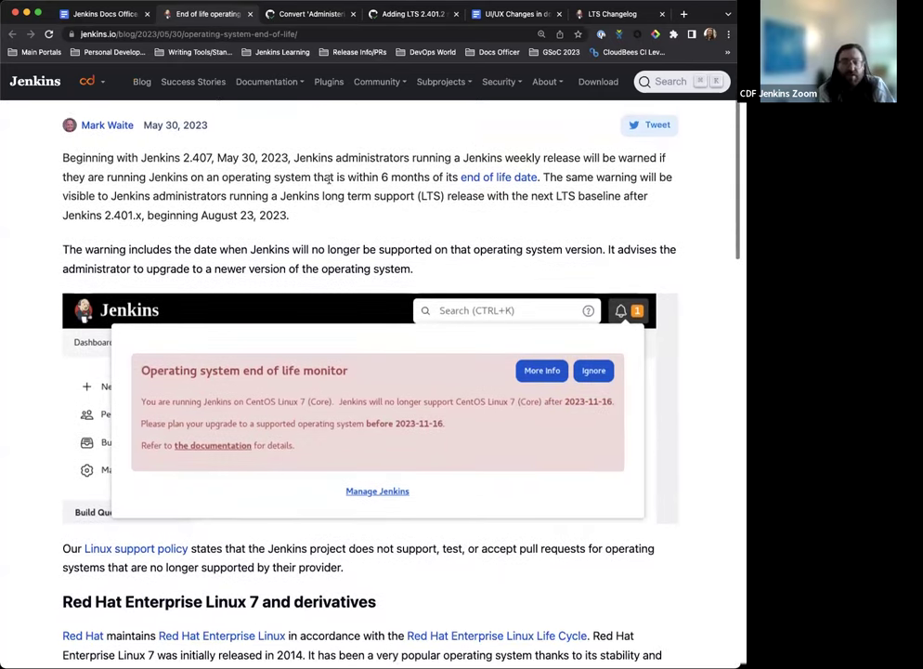
scroll(329, 180, "down", 3)
scroll(523, 403, "down", 1)
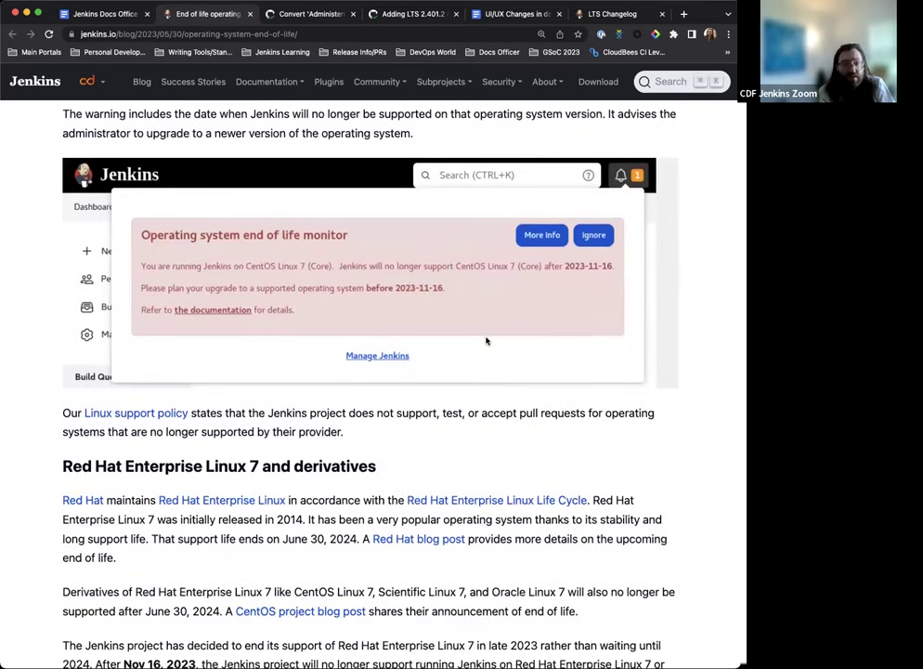
scroll(486, 337, "down", 5)
scroll(488, 339, "up", 7)
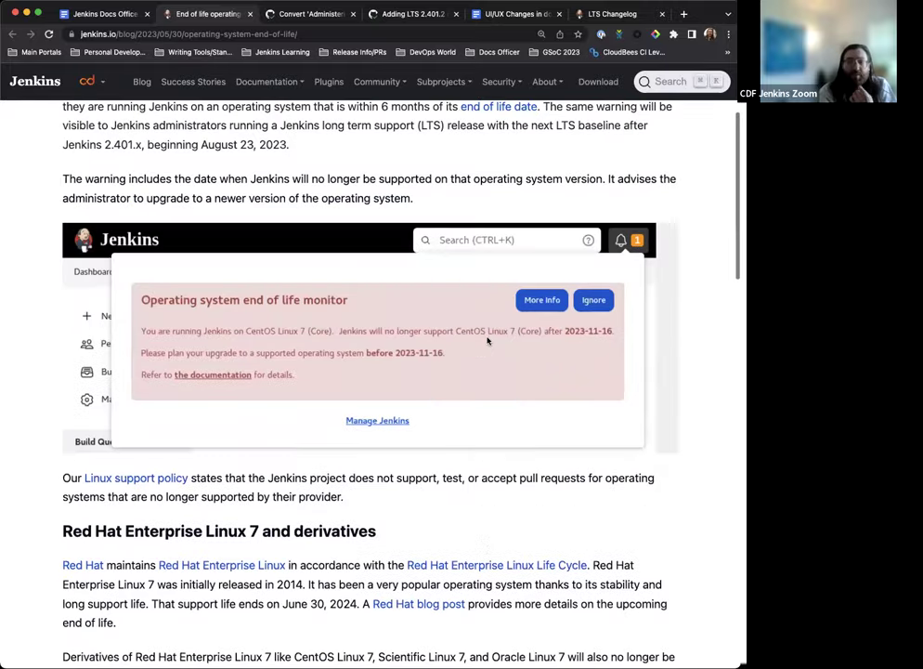
scroll(488, 341, "up", 3)
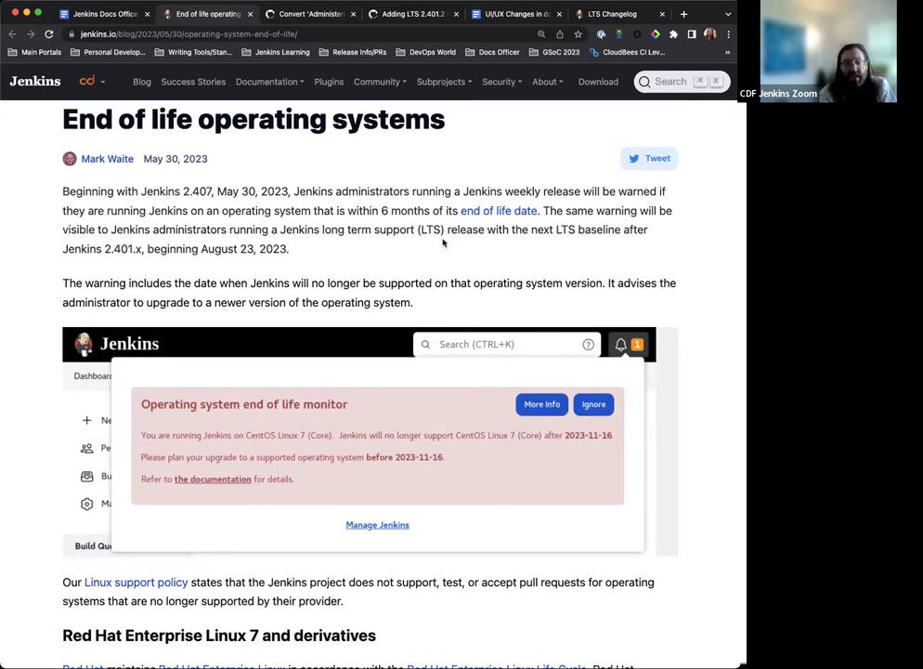
Read the blog post's sections on Red Hat Enterprise Linux 7, Fedora Linux 36, Ubuntu Linux 18.04 and Alpine Linux 3.14.
scroll(501, 249, "down", 1)
scroll(483, 507, "down", 2)
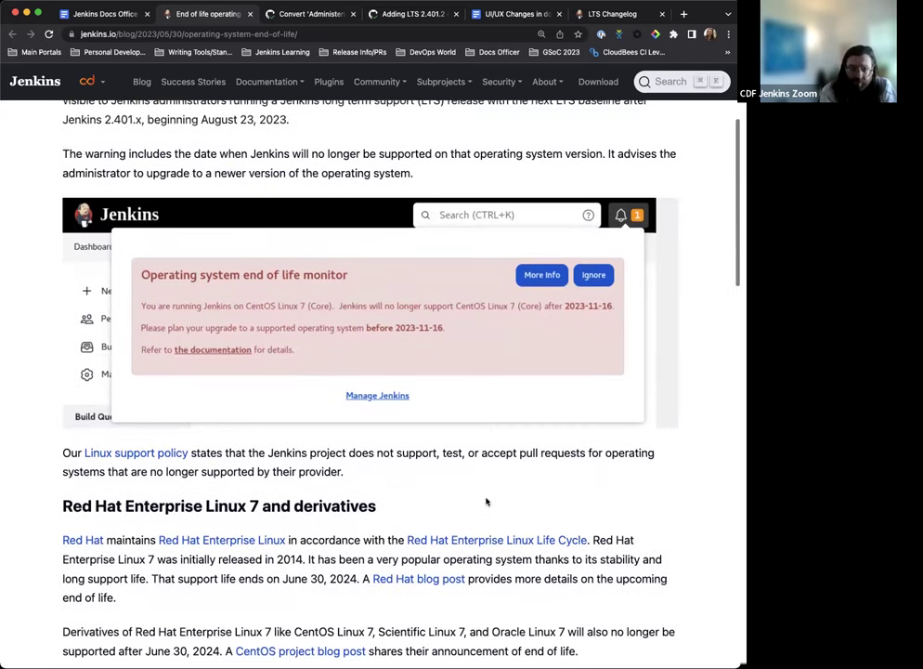
scroll(446, 499, "down", 3)
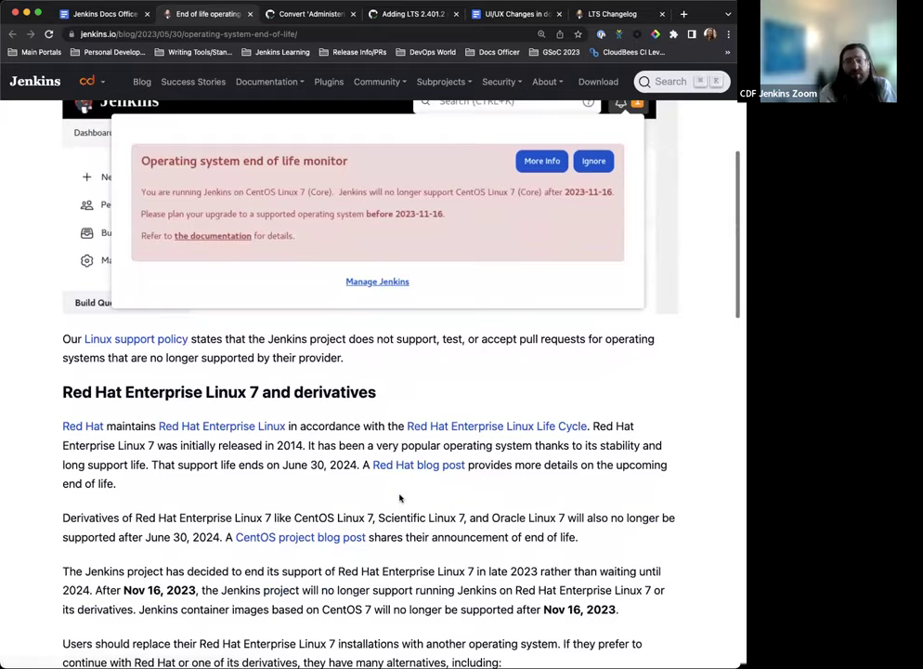
scroll(401, 498, "down", 2)
scroll(399, 493, "down", 3)
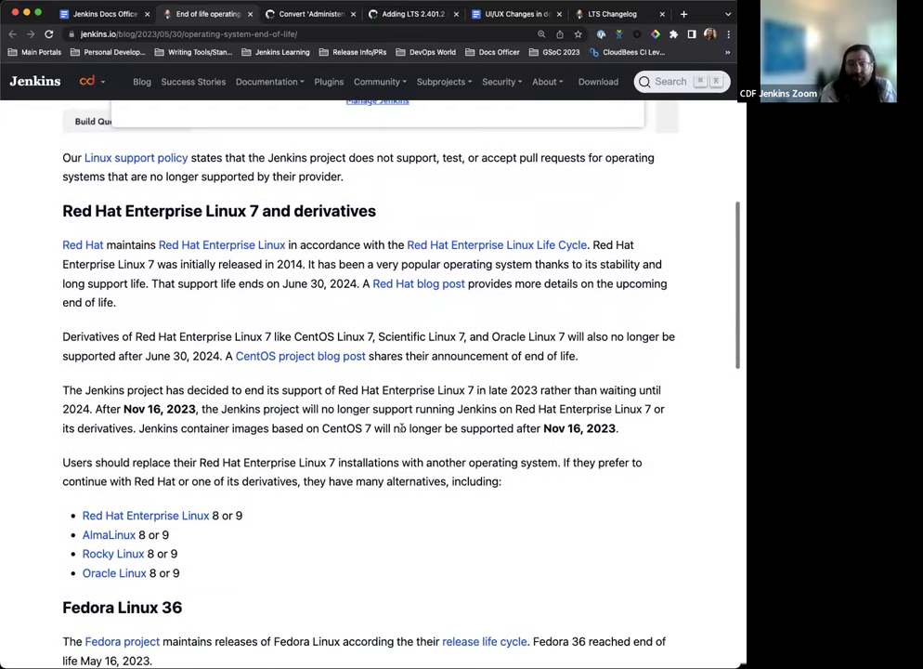
scroll(402, 429, "down", 3)
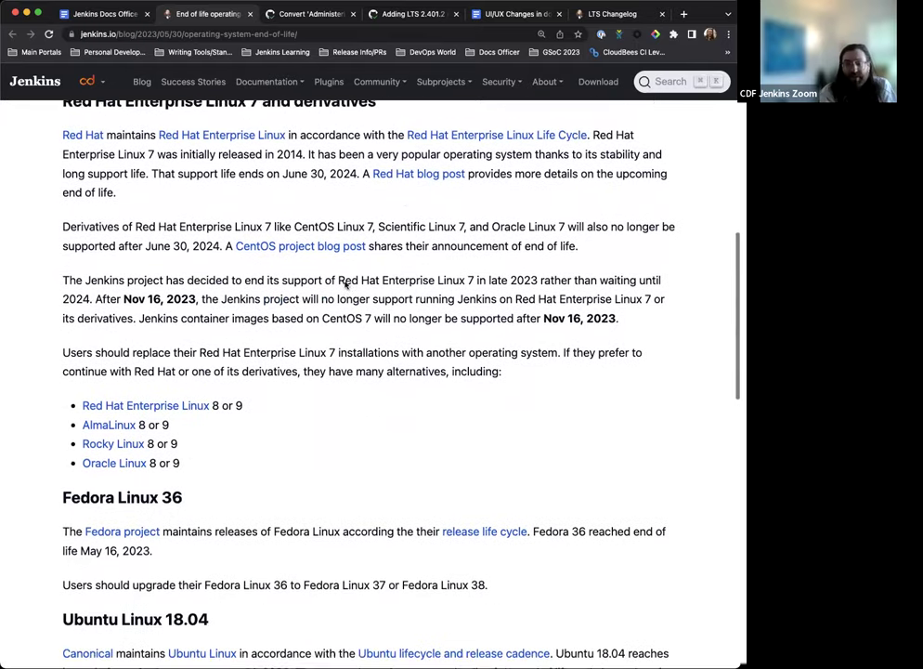
scroll(344, 284, "up", 4)
scroll(308, 282, "down", 6)
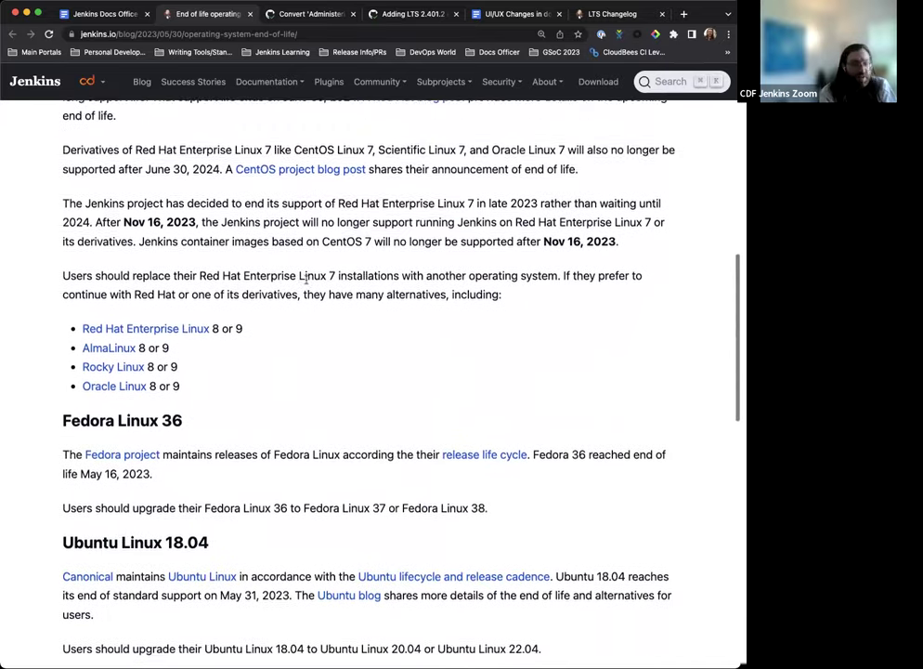
scroll(307, 279, "down", 5)
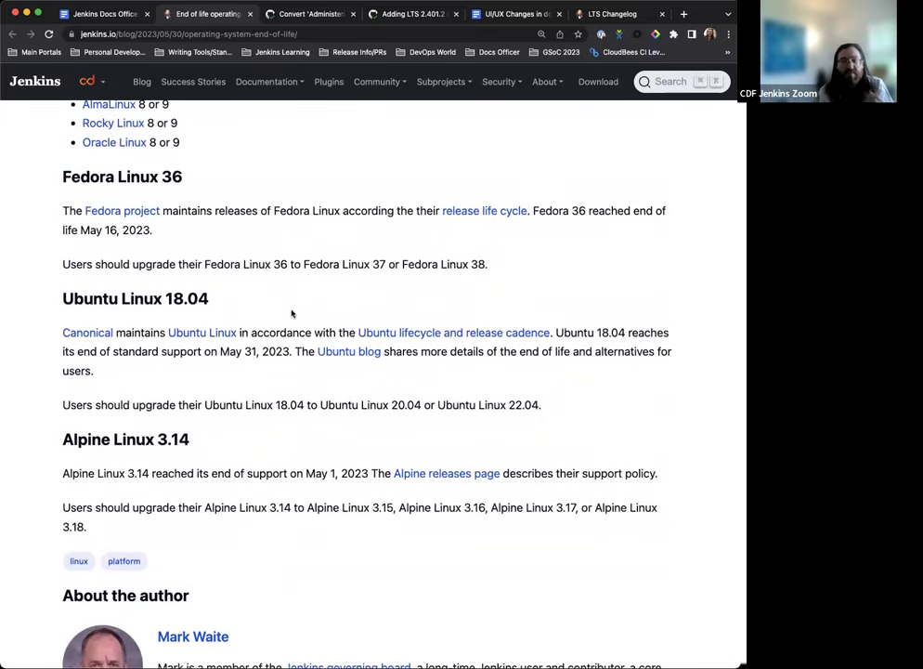
scroll(320, 279, "down", 1)
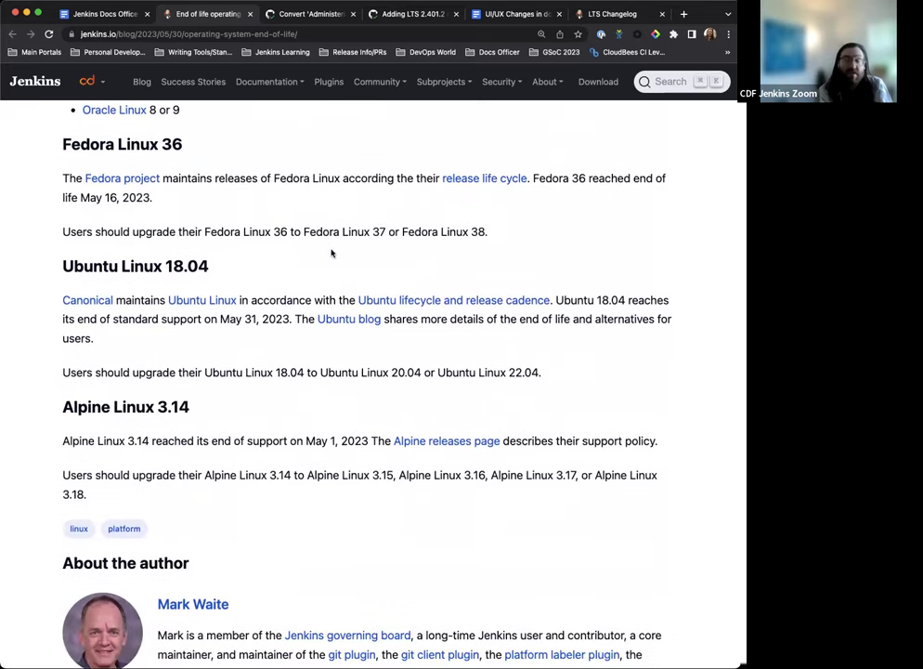
scroll(326, 269, "down", 3)
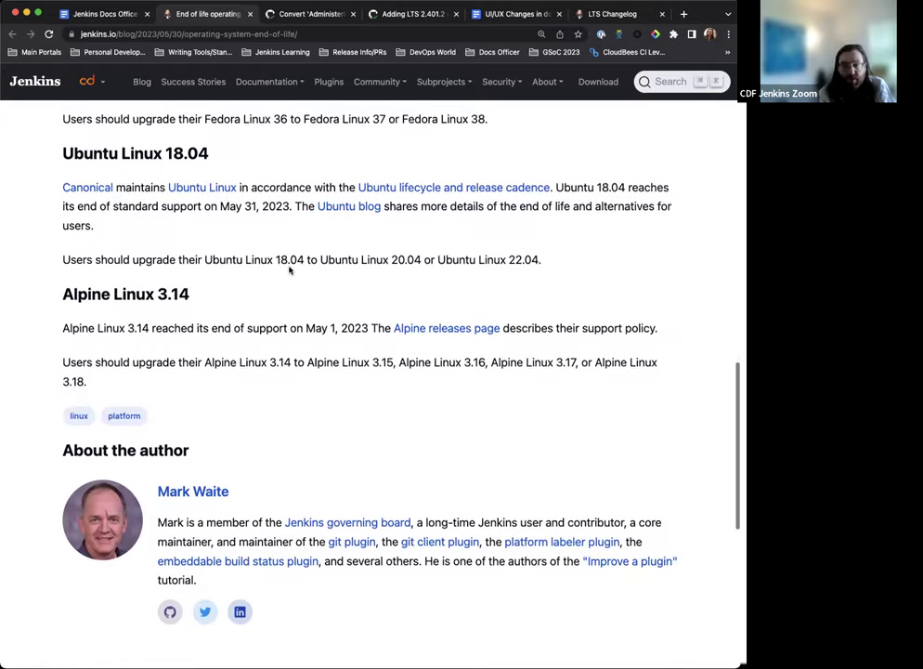
Go back over the blog post's Red Hat Enterprise Linux 7 support dates and the remaining distributions, and return to the post's title.
scroll(289, 270, "up", 15)
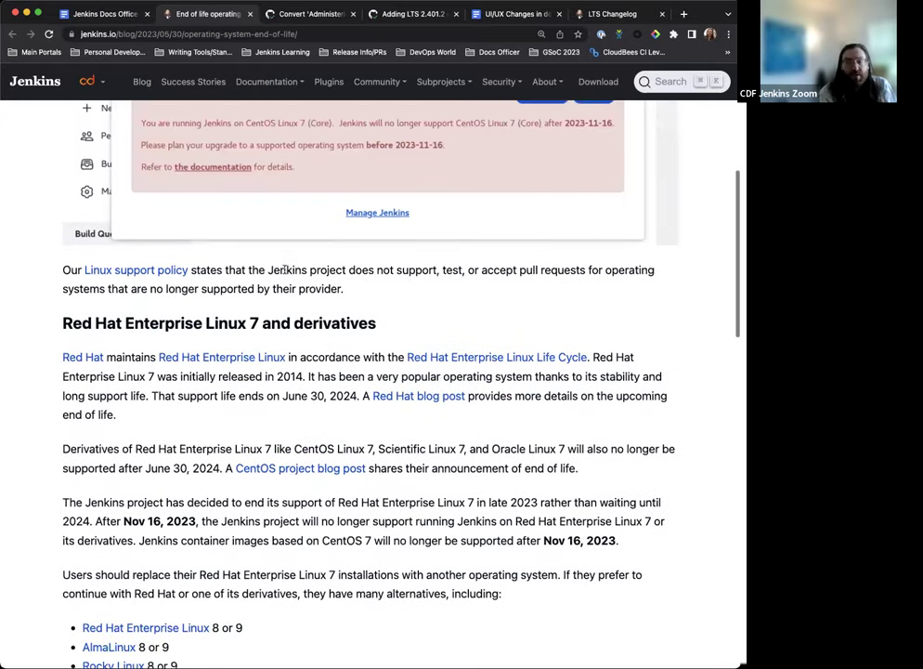
scroll(284, 270, "down", 2)
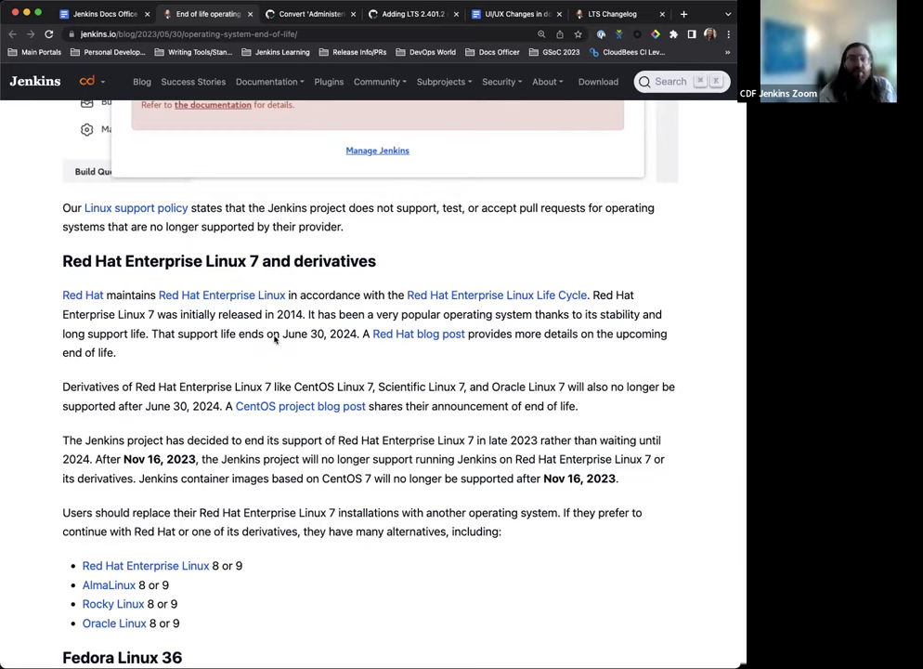
scroll(278, 349, "down", 1)
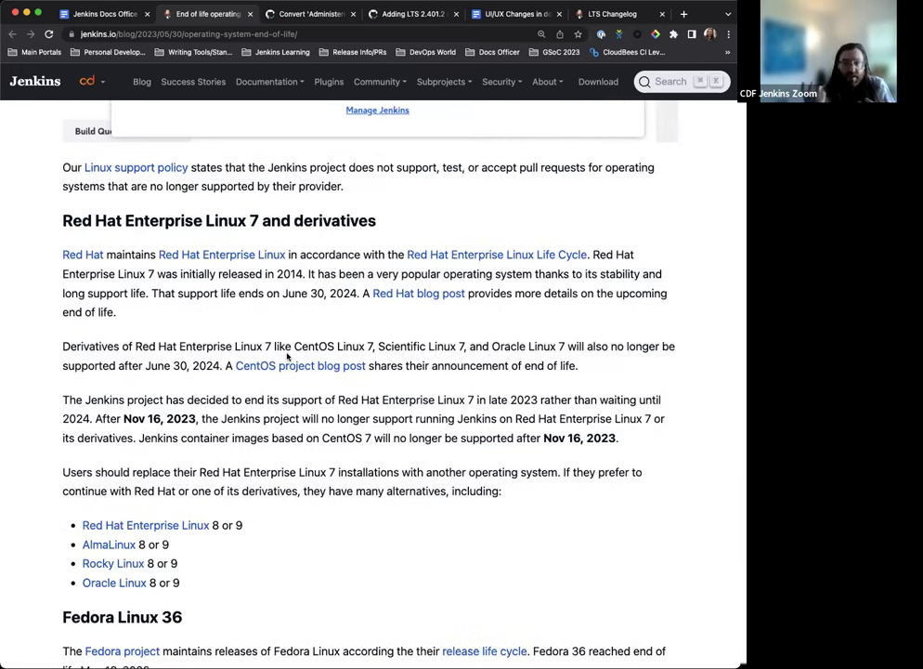
scroll(249, 363, "down", 3)
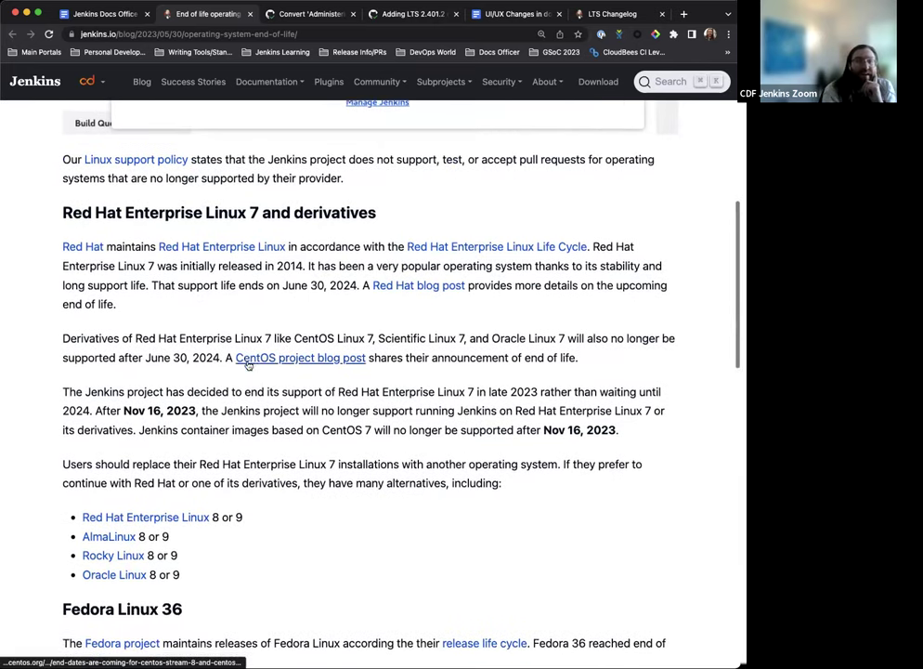
scroll(245, 361, "down", 5)
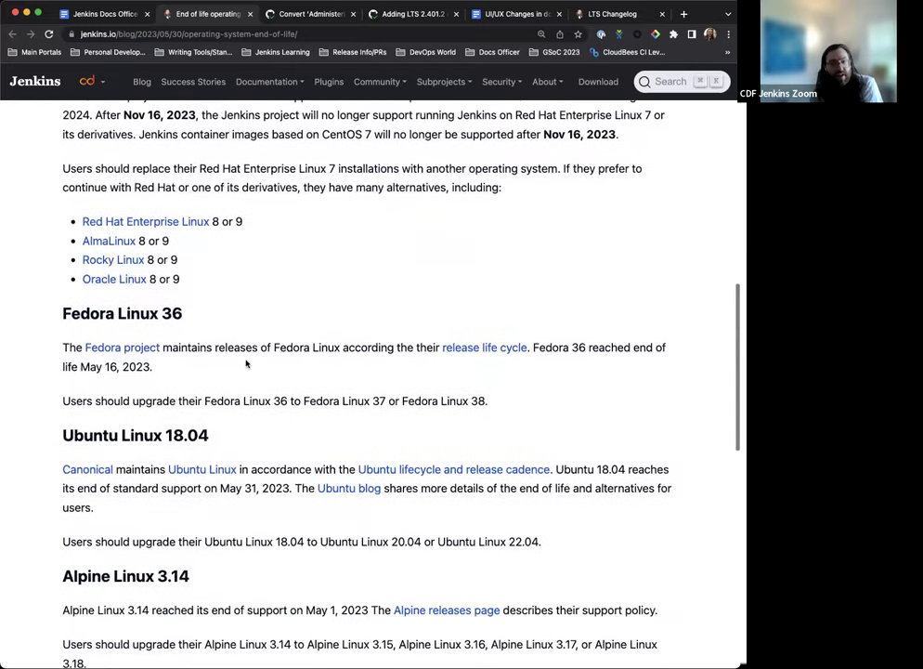
scroll(247, 364, "down", 1)
scroll(246, 363, "down", 4)
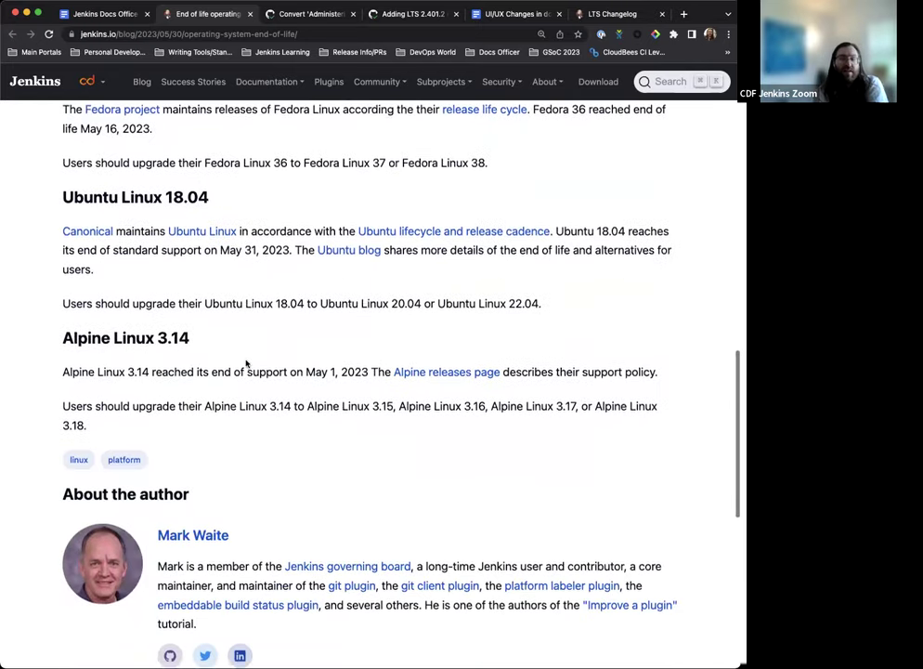
scroll(246, 363, "up", 20)
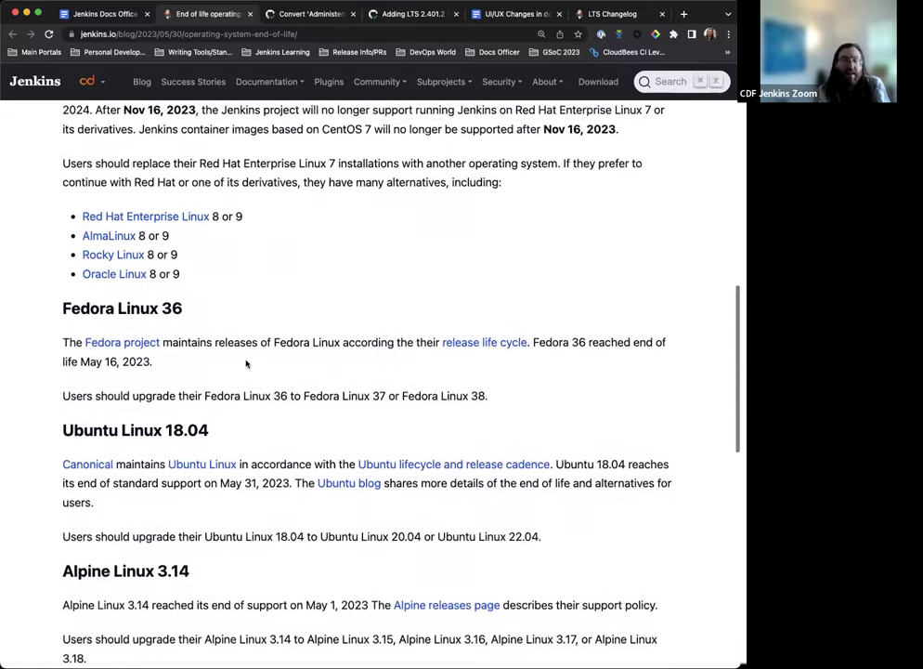
scroll(243, 360, "up", 3)
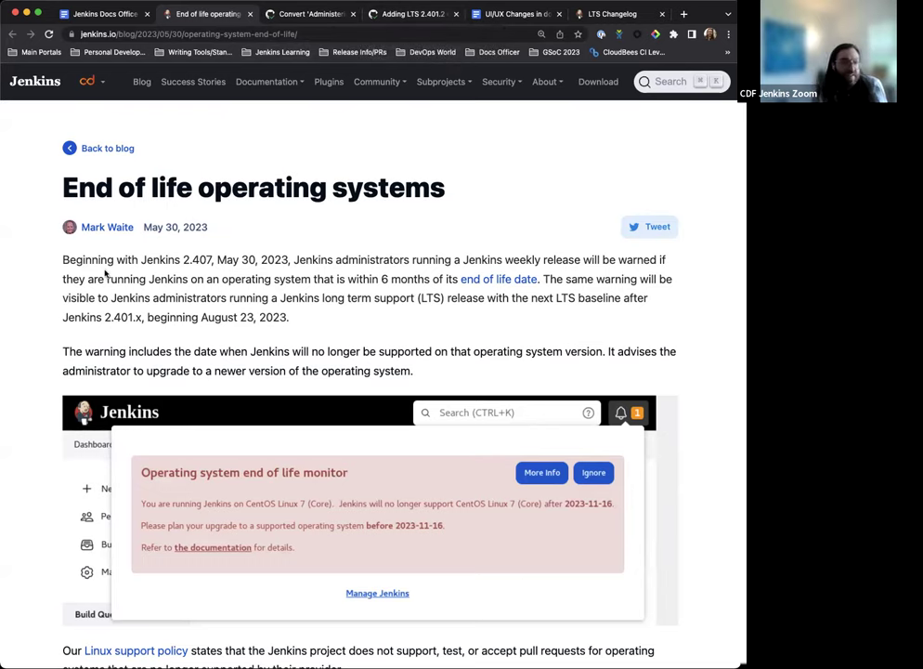
Return to the Jenkins Docs Office Hours notes and review the end of life notifications and "Container controller end of life" items.
left_click(112, 13)
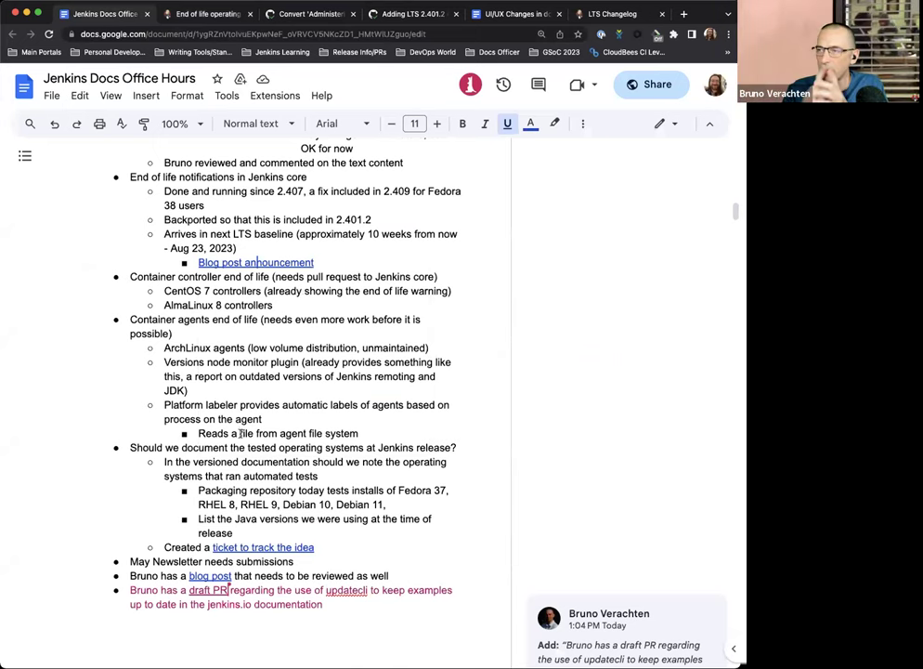
scroll(251, 399, "up", 1)
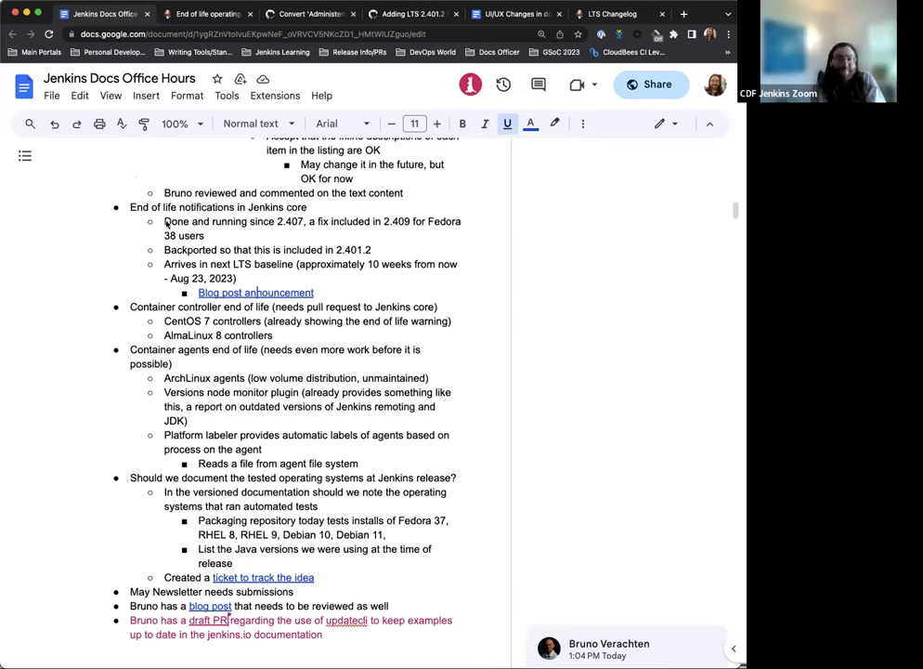
scroll(165, 232, "down", 1)
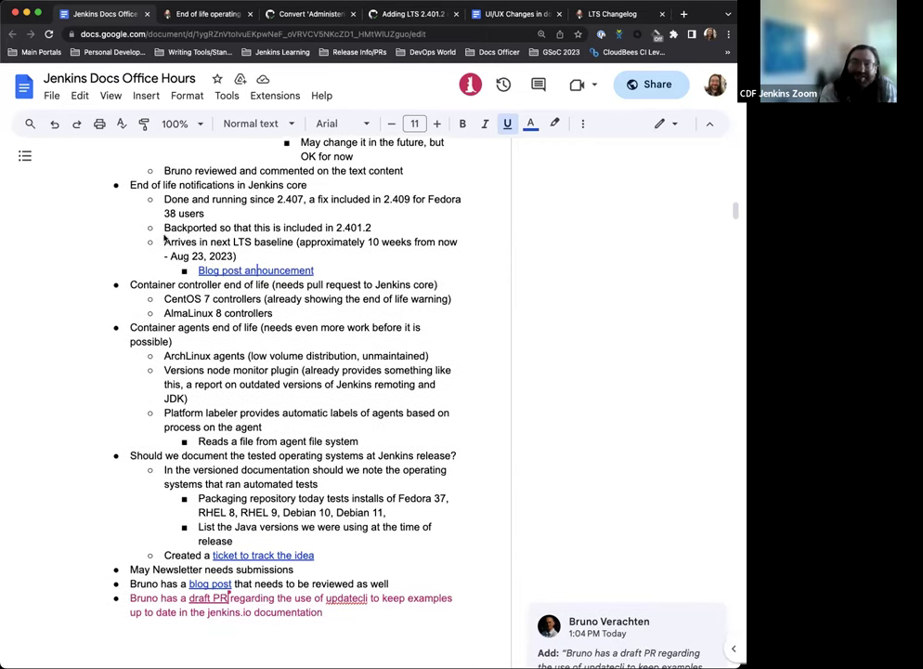
scroll(165, 237, "down", 1)
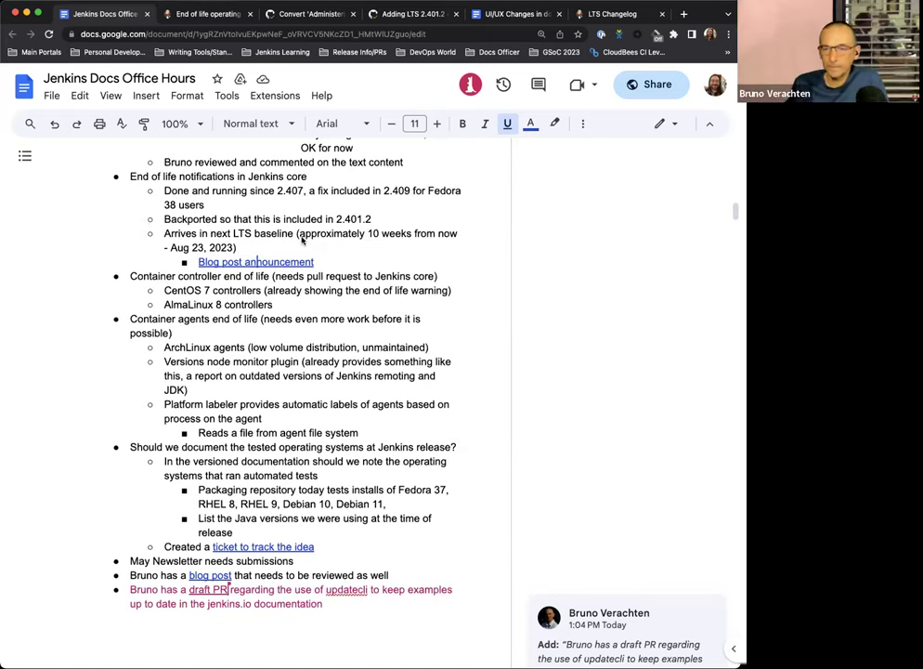
scroll(310, 243, "down", 1)
scroll(223, 266, "up", 1)
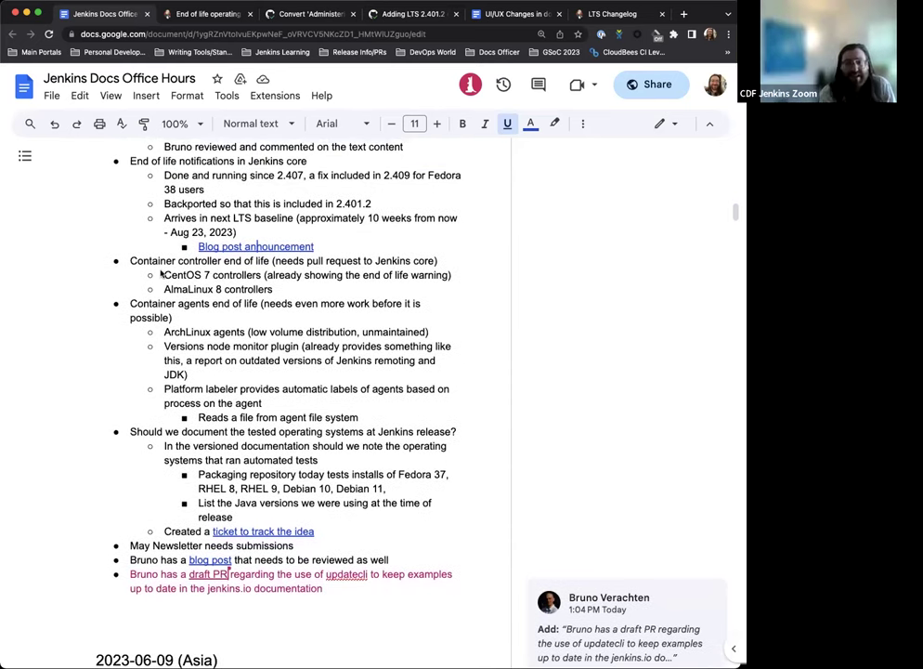
scroll(206, 232, "down", 1)
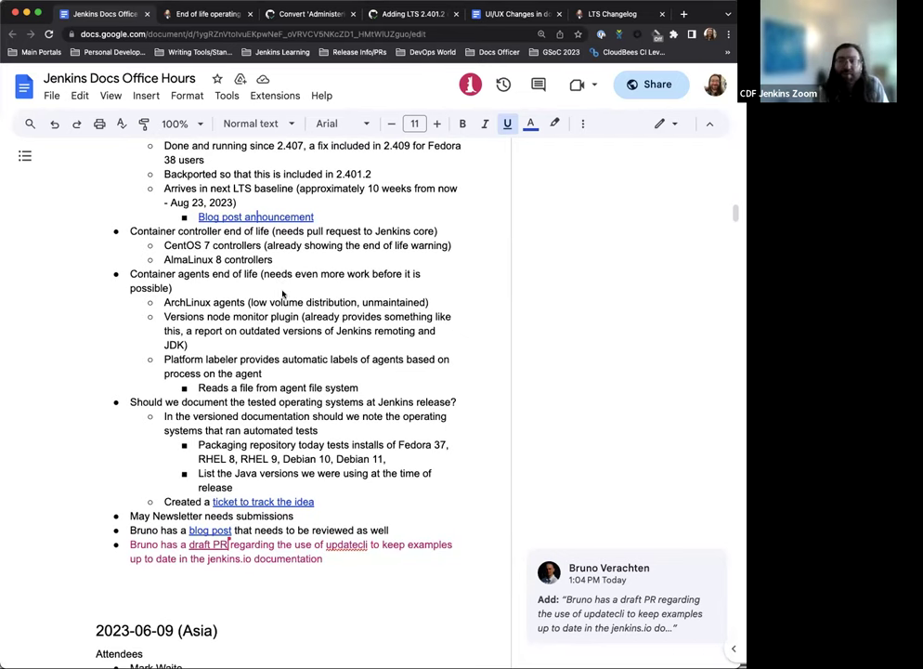
Review the "Container agents end of life" item in the notes, including the versions node monitor and platform labeler entries.
scroll(277, 293, "down", 3)
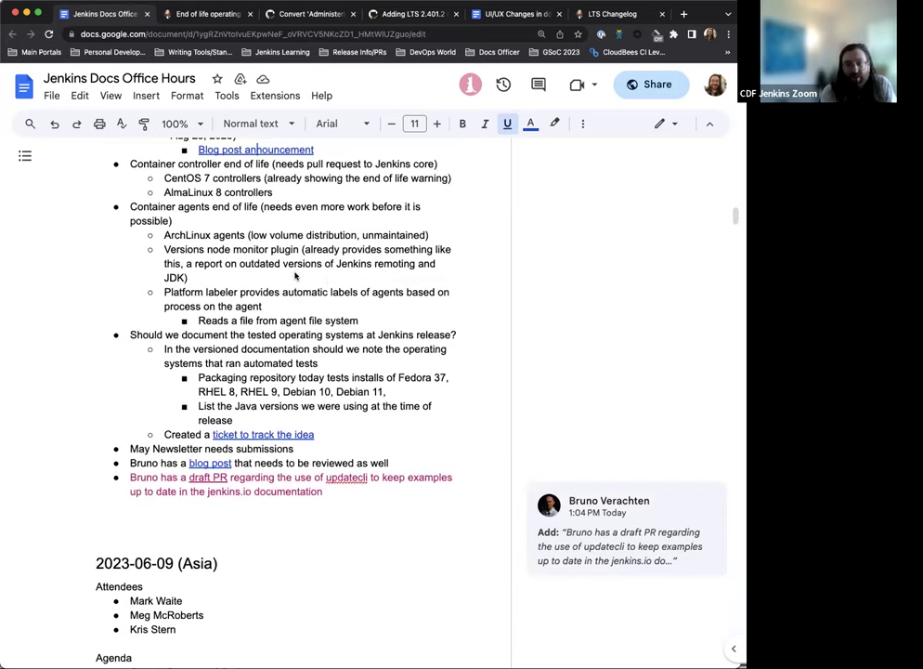
scroll(297, 276, "up", 1)
scroll(224, 285, "down", 1)
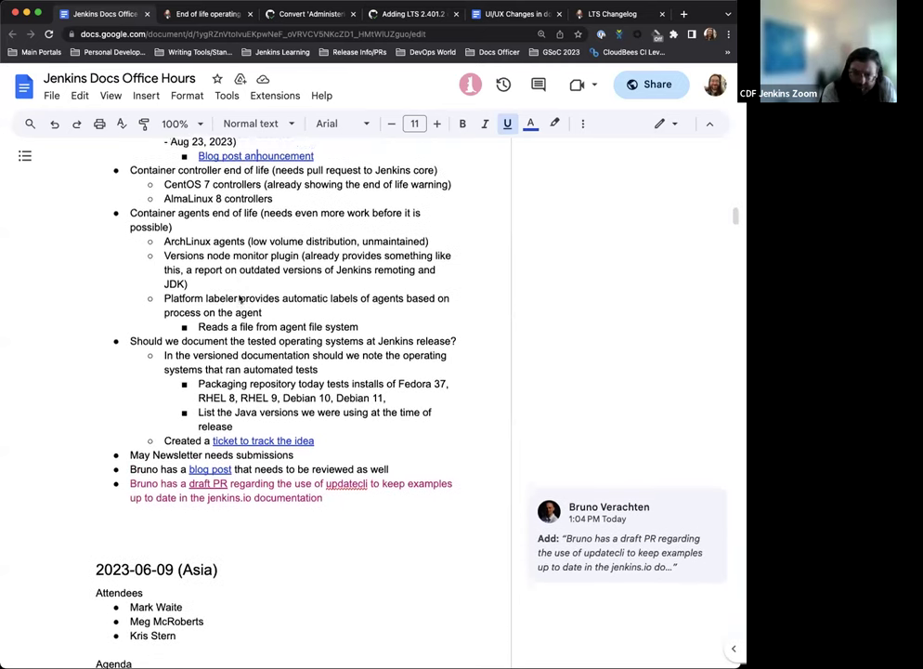
scroll(317, 269, "down", 1)
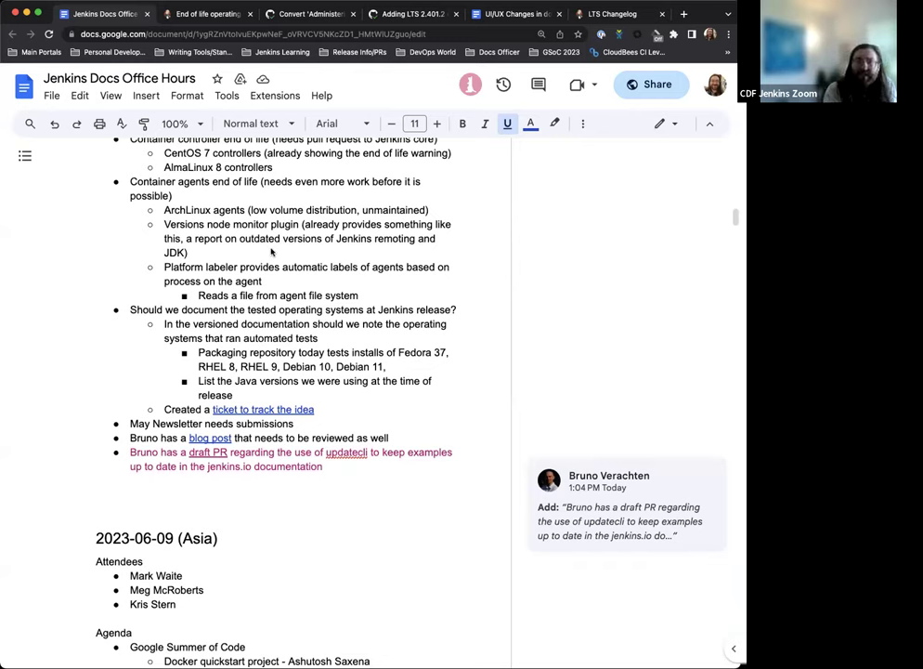
scroll(268, 255, "down", 1)
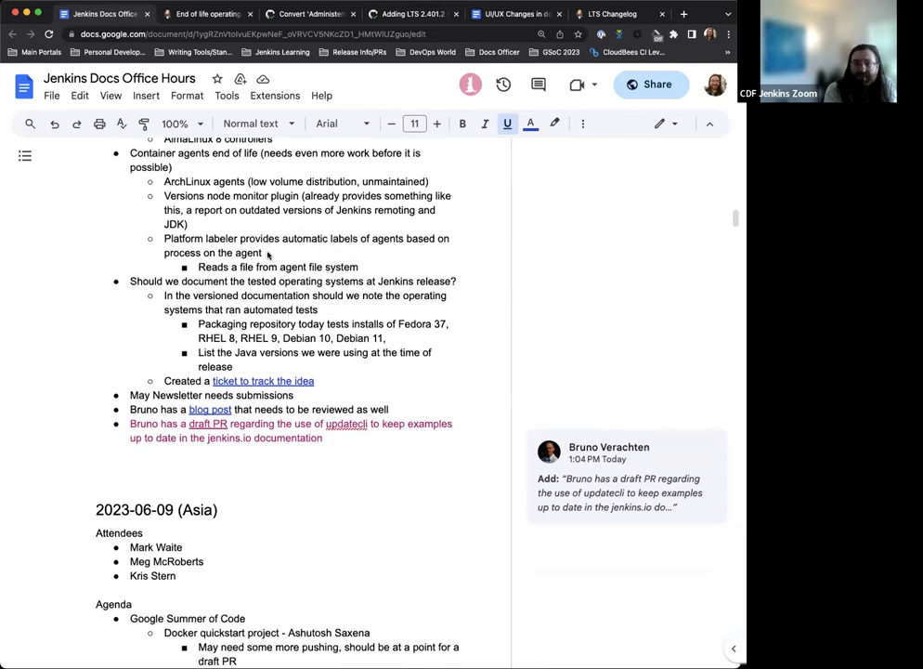
Add the sub-bullet "Platform SIG has a spreadsheet with additional information on these agents." at the end of the "Container agents end of life" item.
scroll(267, 255, "up", 1)
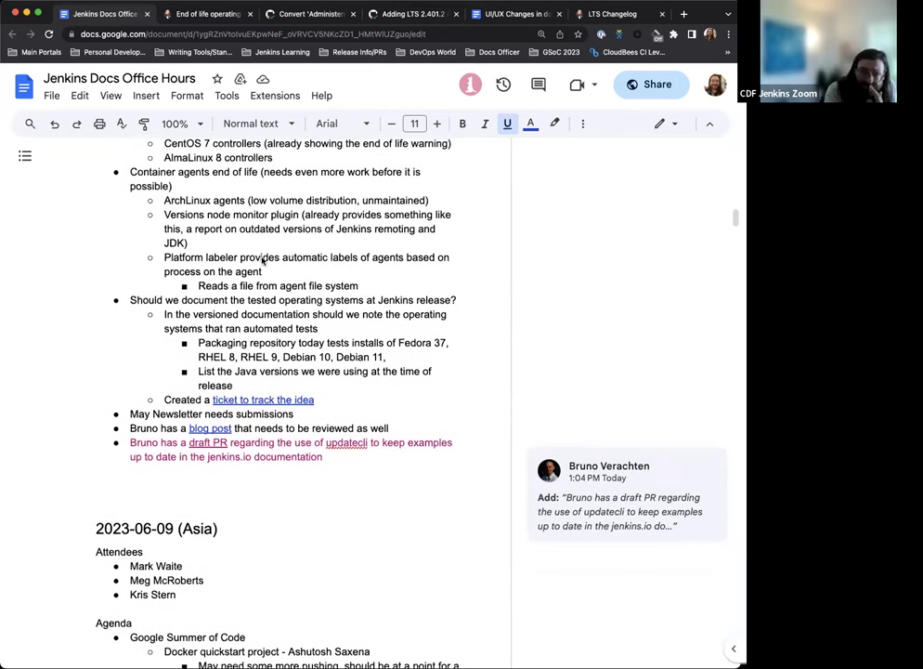
scroll(265, 259, "up", 1)
scroll(268, 258, "down", 1)
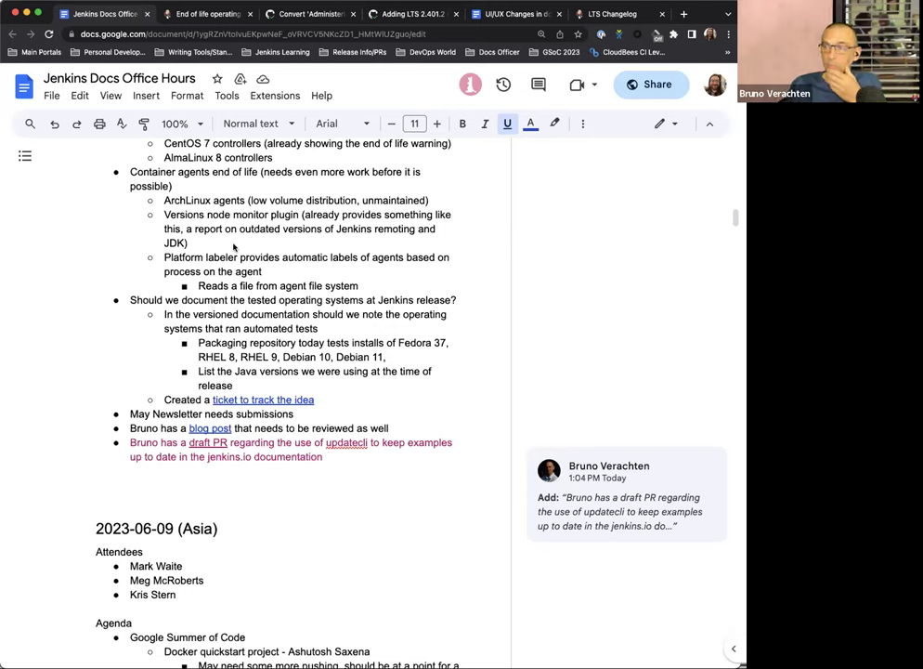
left_click(377, 287)
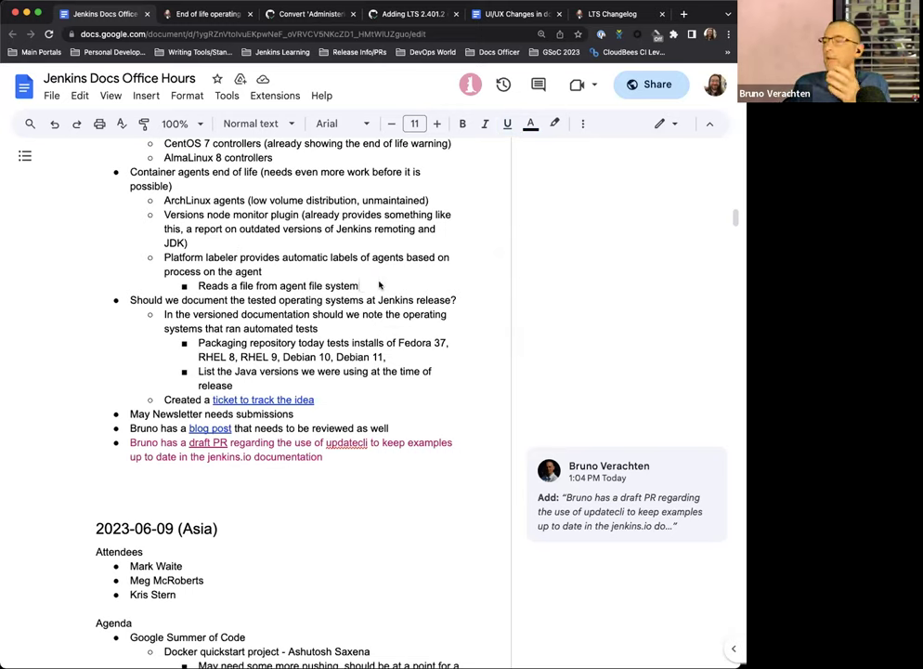
key("Return")
key("shift+Tab")
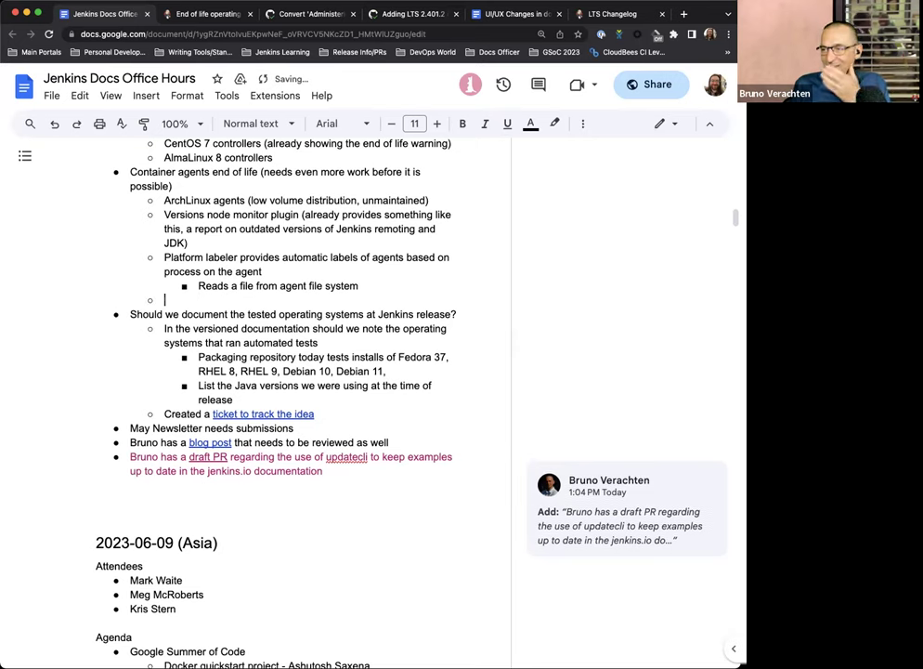
type("Platform sig")
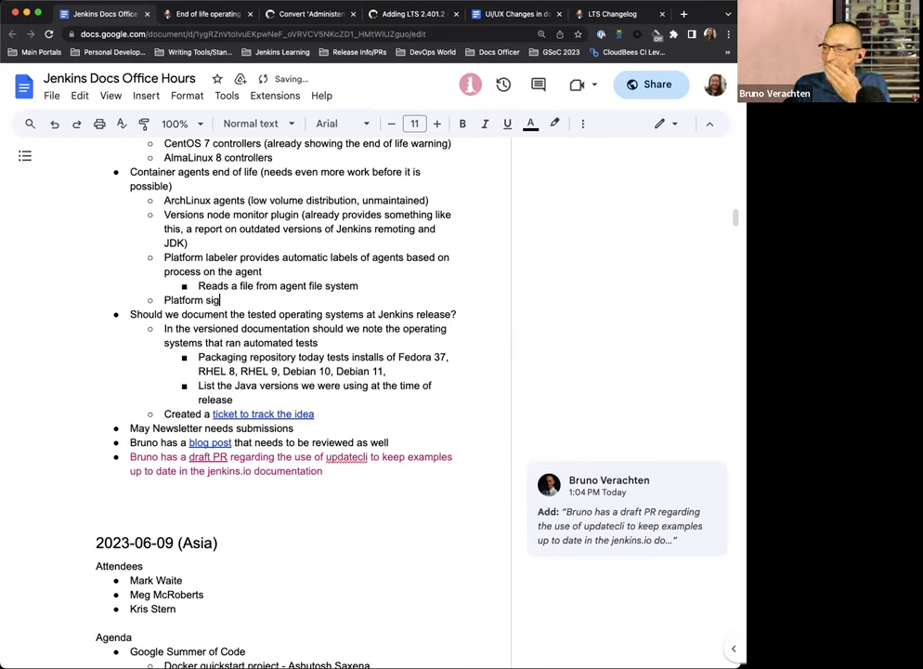
key("BackSpace")
key("BackSpace")
key("BackSpace")
type("SIG has a ")
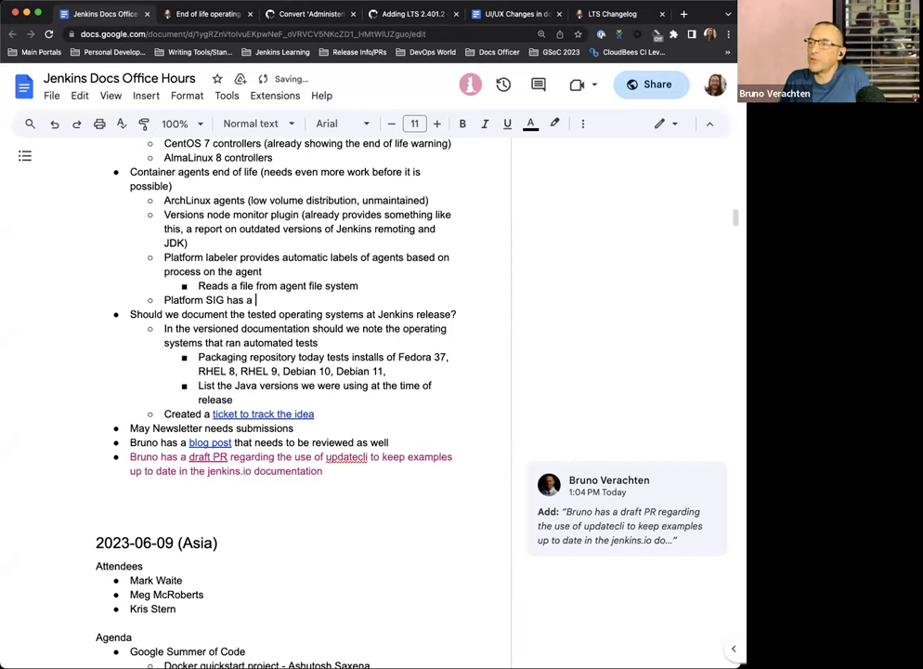
type("spreadsheet w")
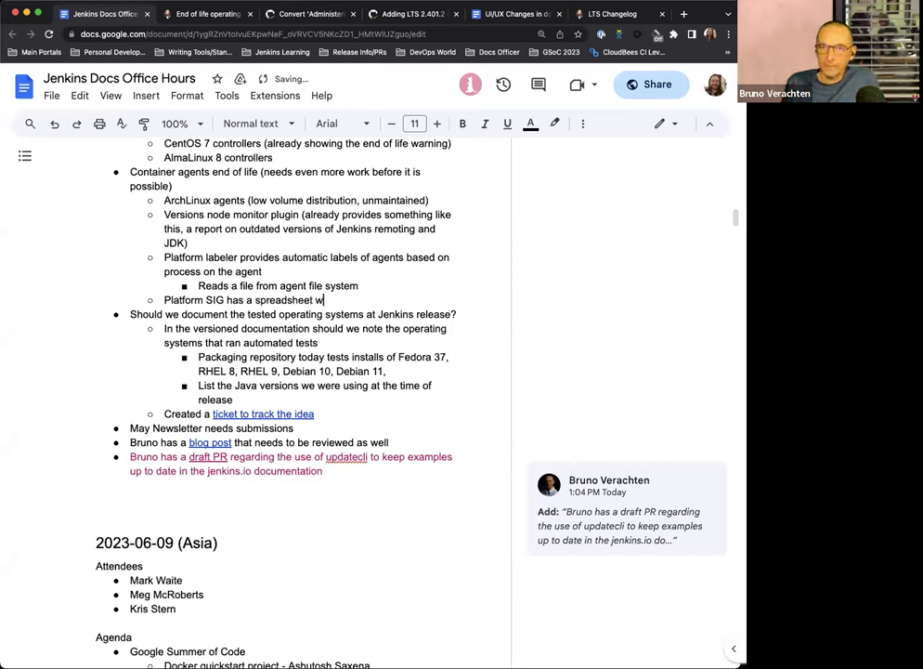
type("ith additional information on ")
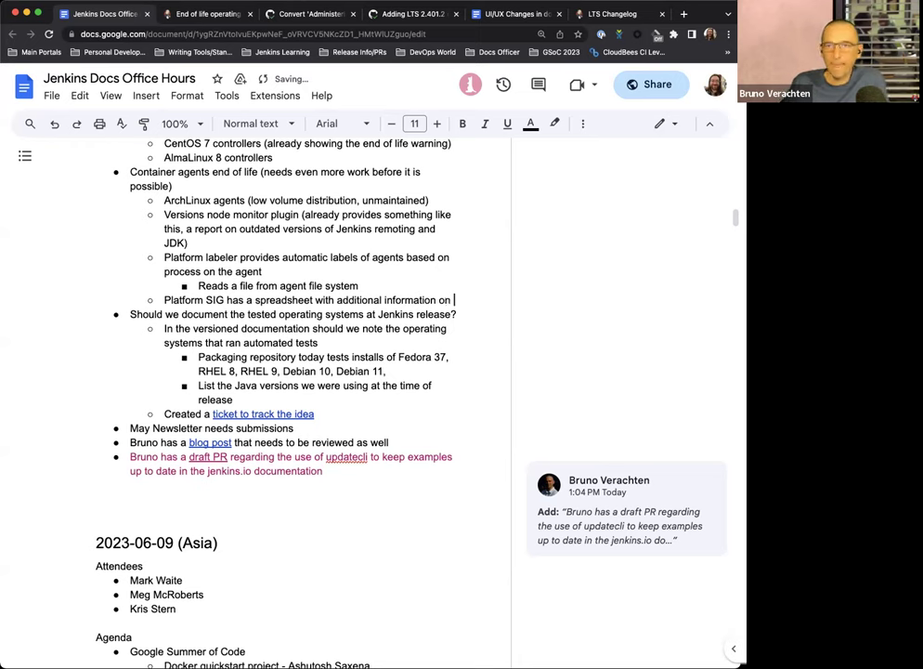
type("these agents")
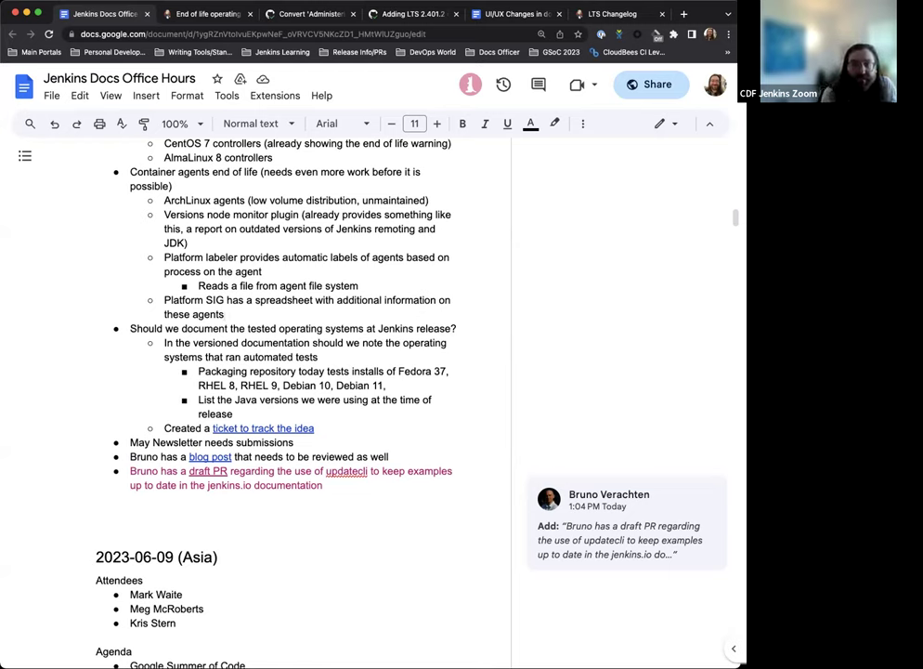
left_click(226, 314)
type(".")
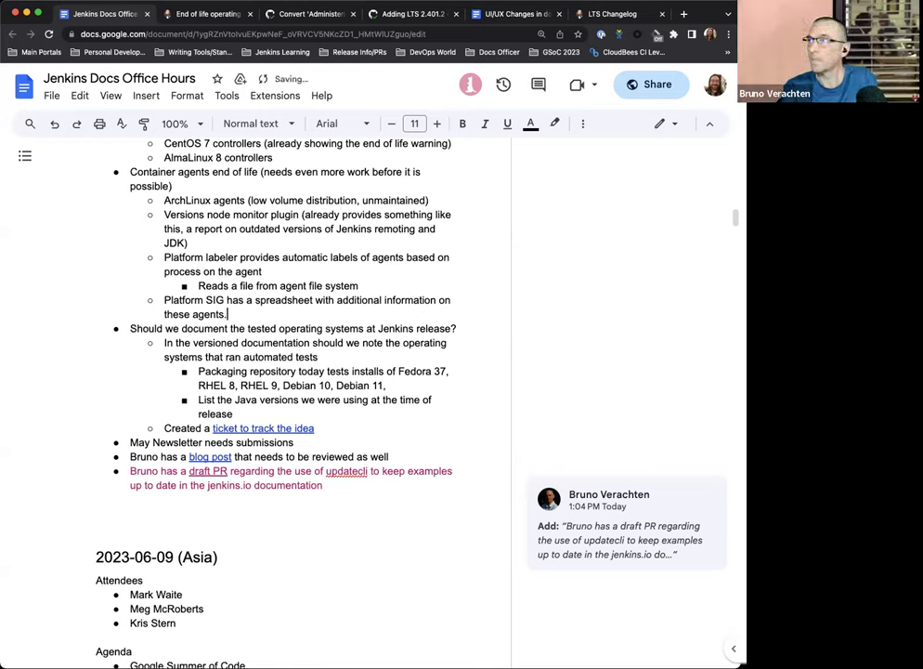
Review the item on documenting the tested operating systems at Jenkins release, down to the newsletter, blog post and draft PR items.
scroll(295, 315, "up", 1)
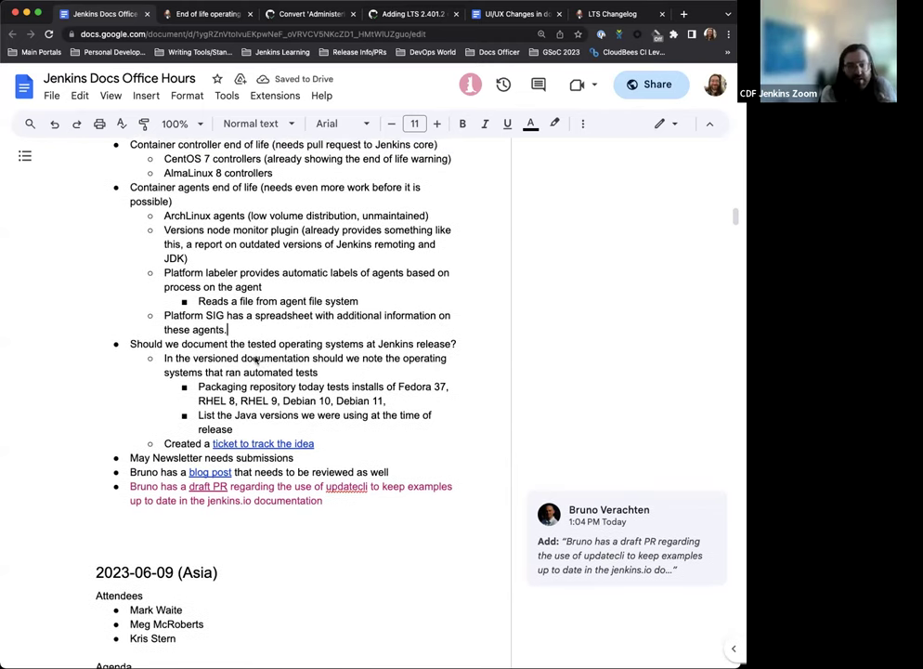
scroll(256, 360, "up", 1)
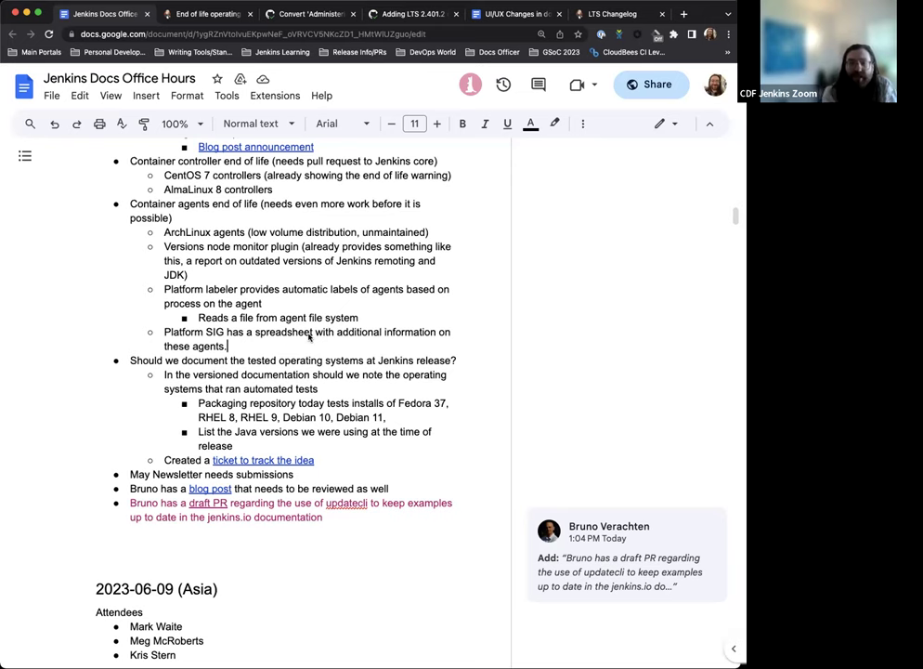
scroll(309, 337, "down", 2)
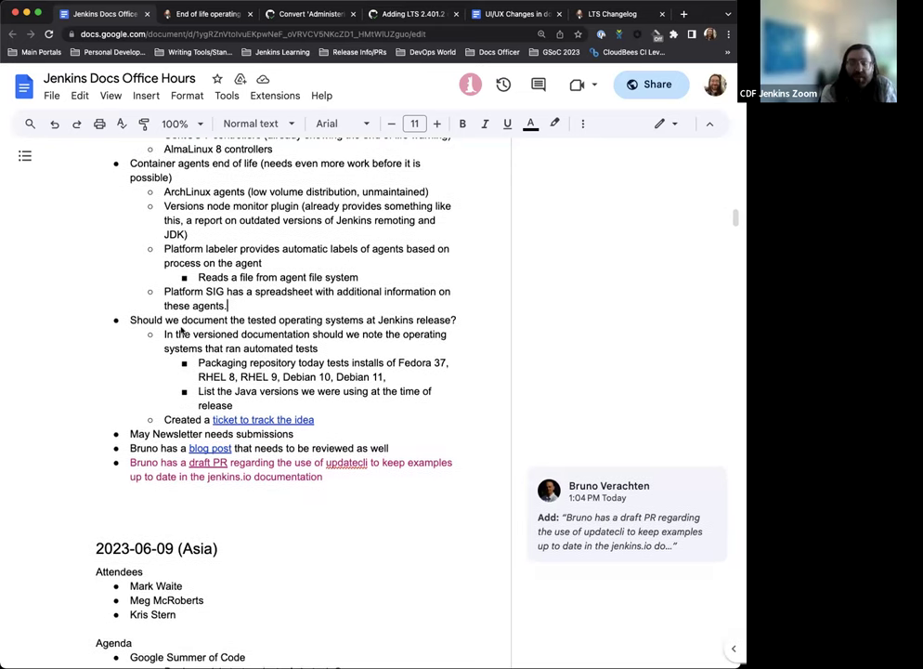
scroll(139, 321, "down", 2)
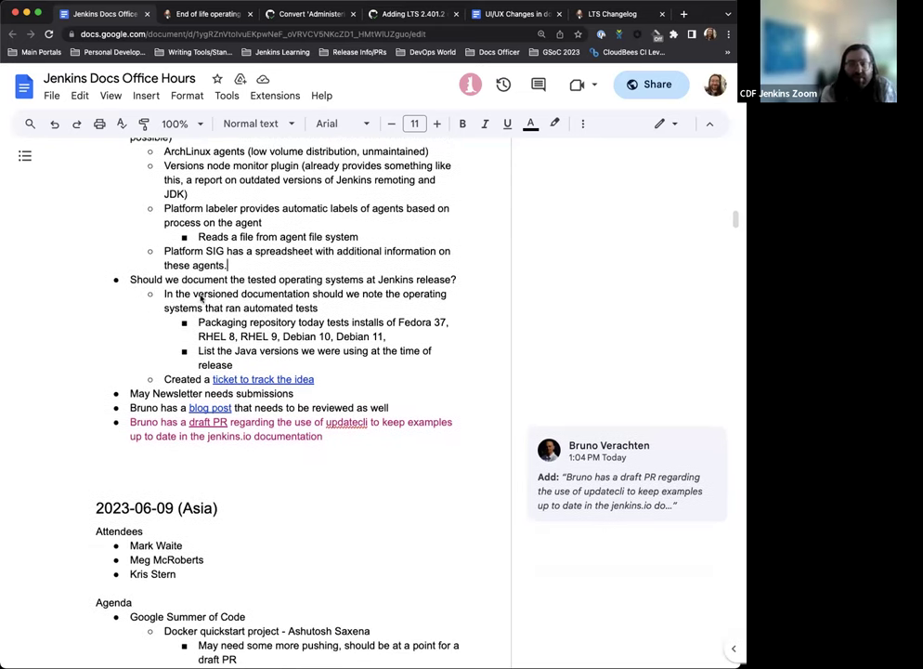
scroll(200, 297, "down", 2)
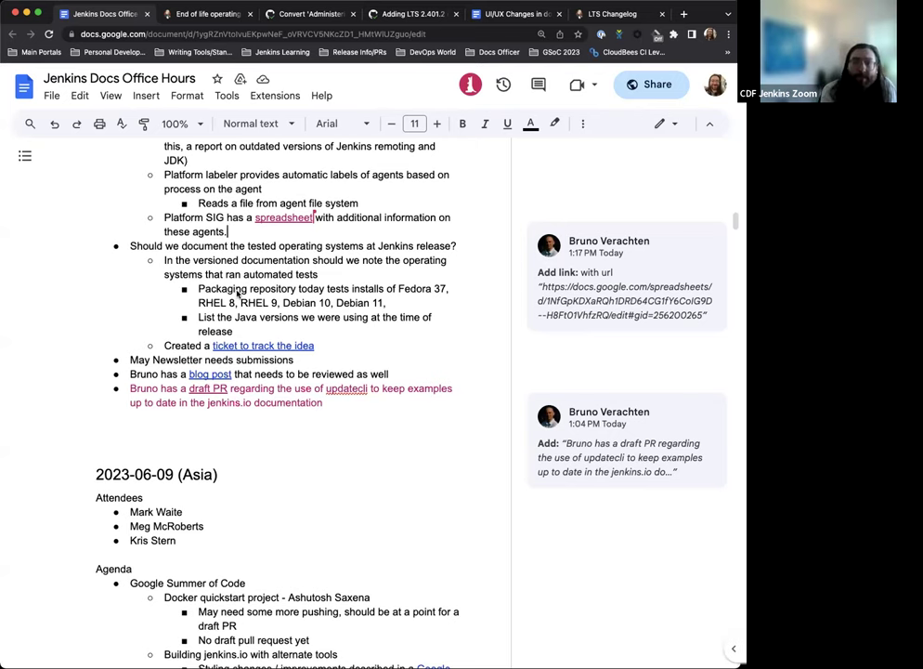
scroll(193, 223, "down", 2)
scroll(267, 321, "down", 2)
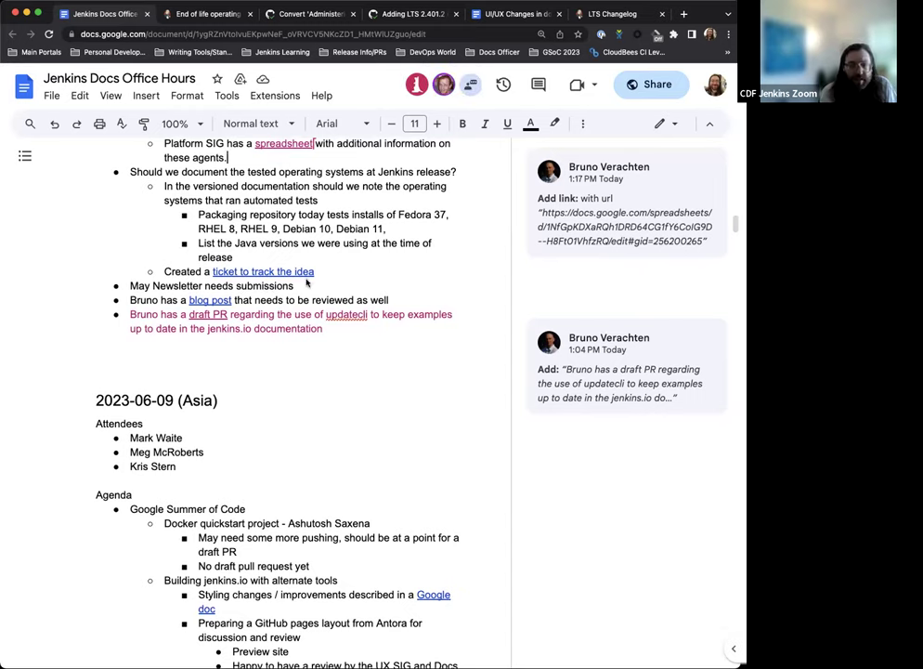
scroll(242, 283, "down", 1)
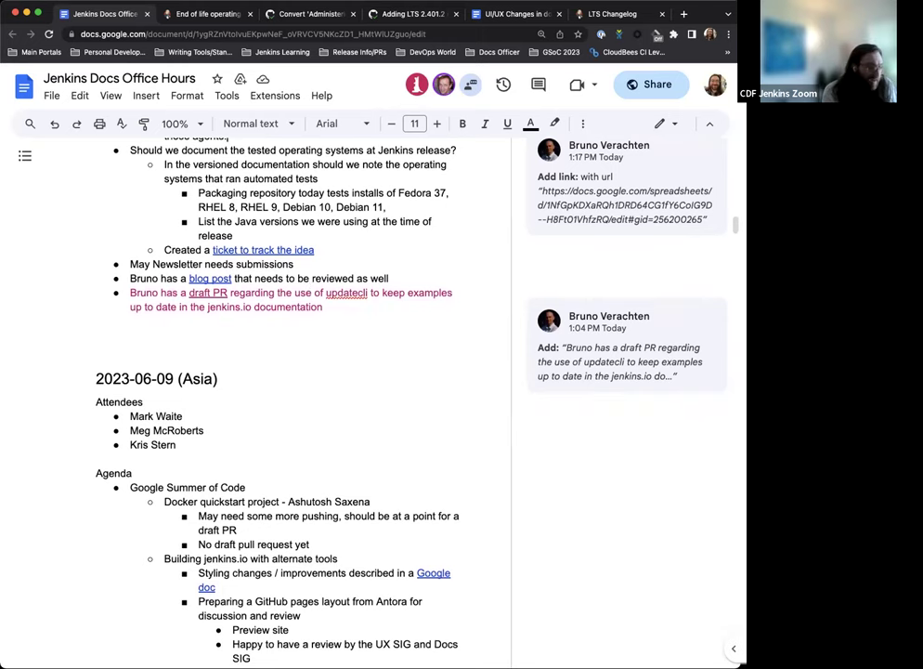
Accept the suggested bullet about the draft PR on using updatecli to keep jenkins.io documentation examples up to date.
scroll(170, 293, "up", 1)
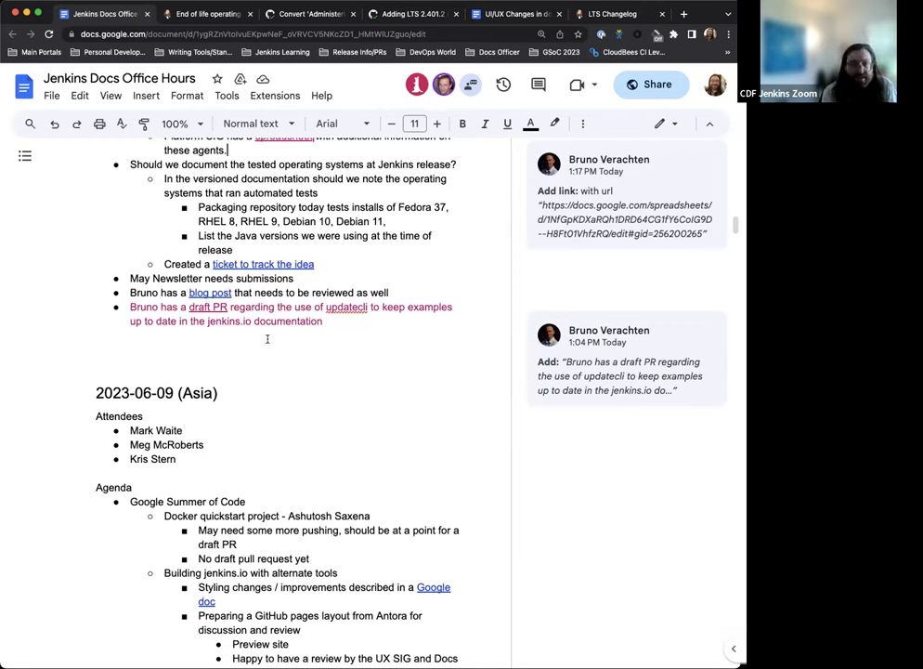
left_click(245, 311)
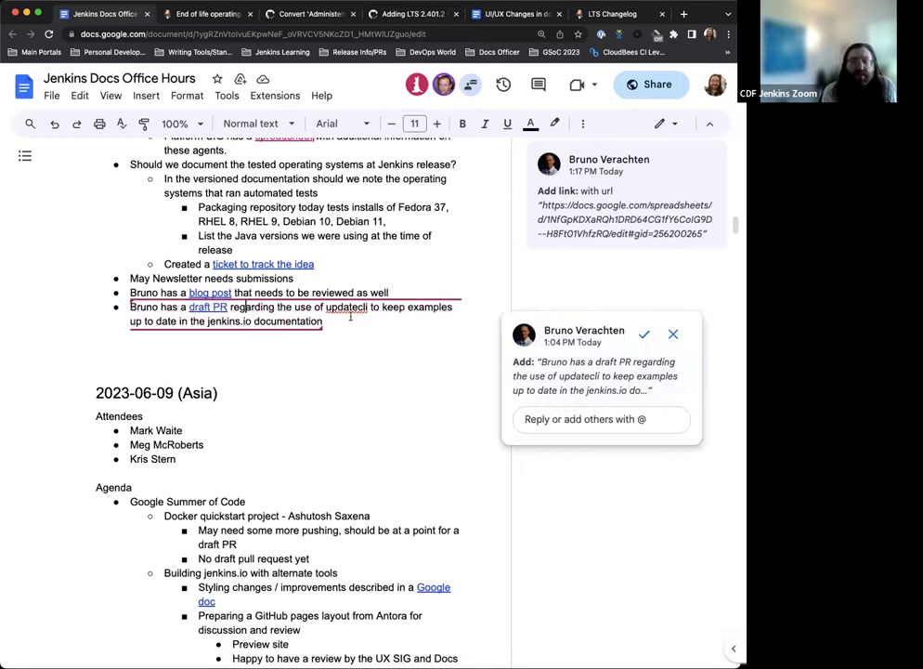
left_click(644, 333)
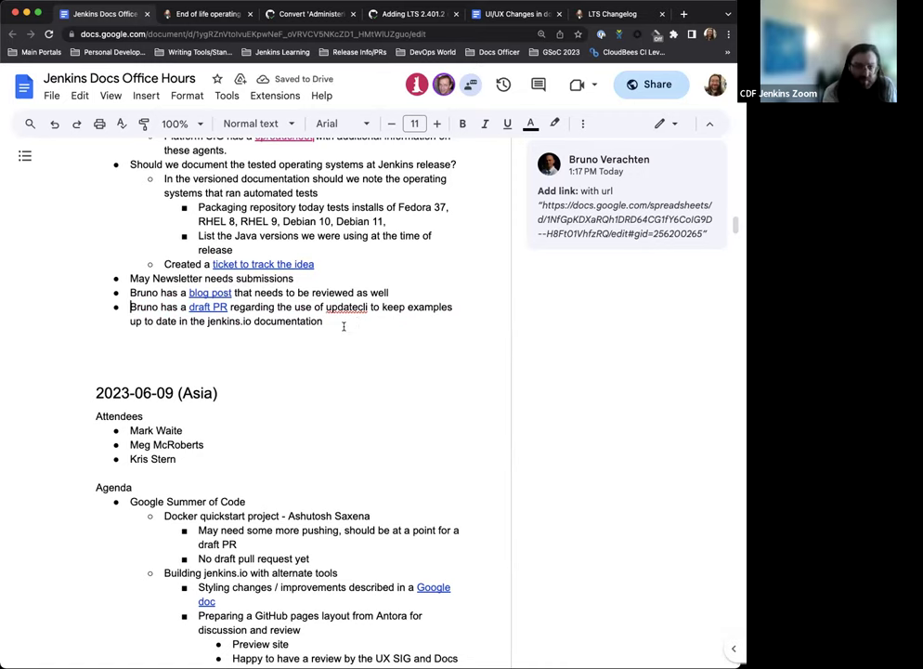
Open the linked draft PR from the updatecli bullet and skim its description, commits and conversation through to the end.
left_click(208, 308)
left_click(233, 331)
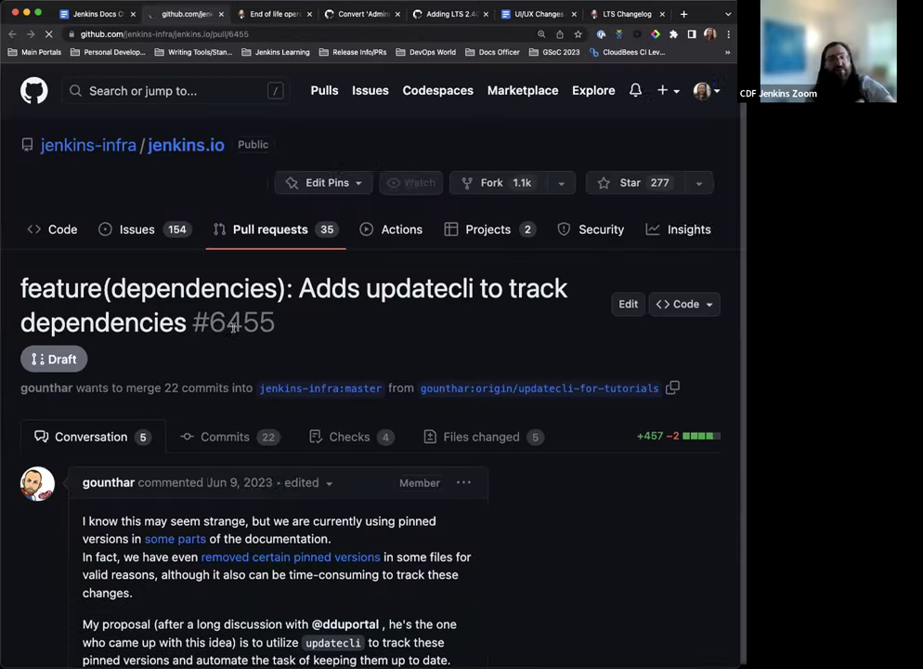
scroll(294, 420, "down", 3)
scroll(294, 420, "down", 15)
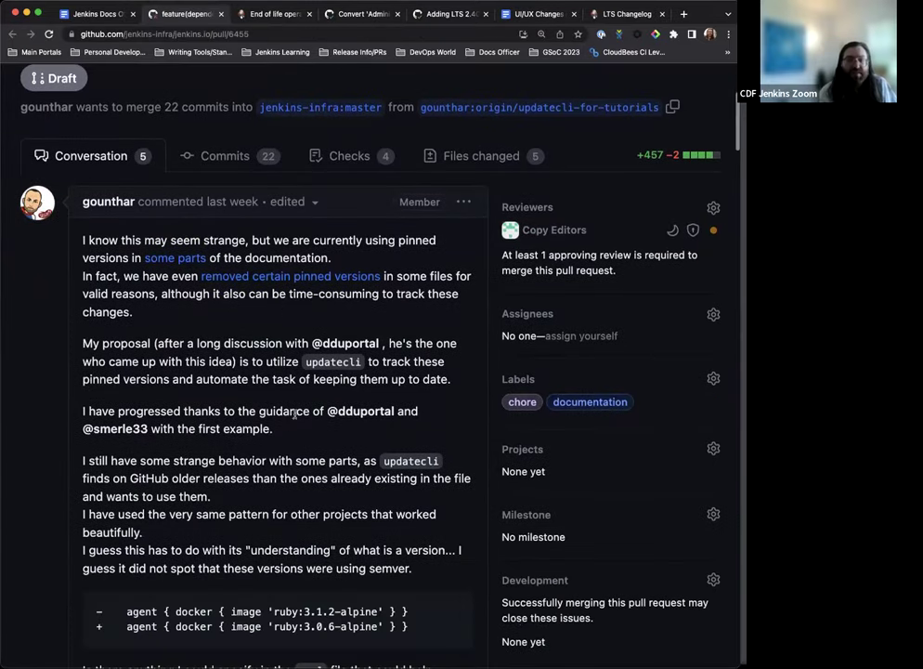
scroll(291, 414, "down", 20)
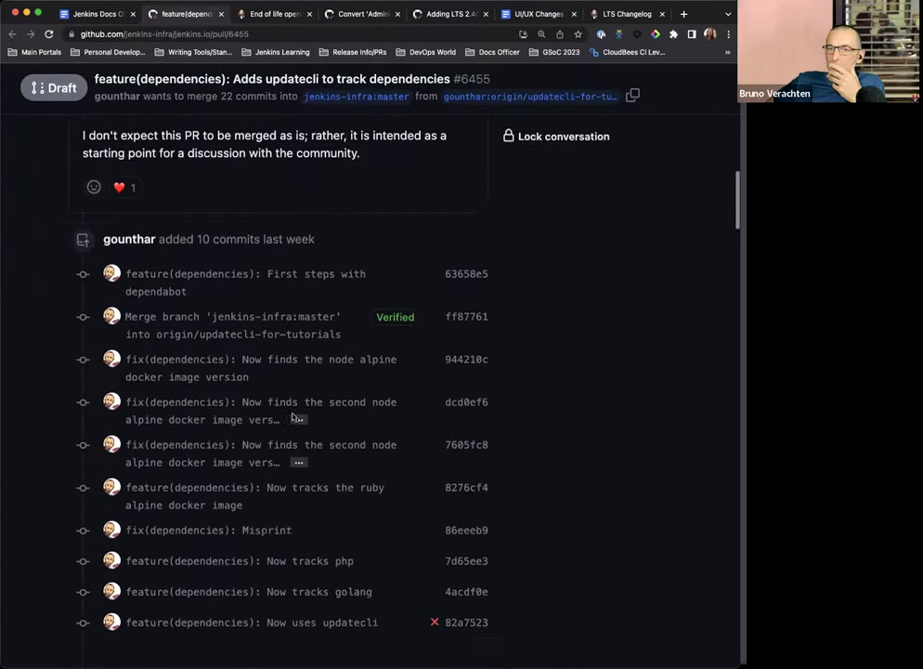
scroll(290, 417, "down", 20)
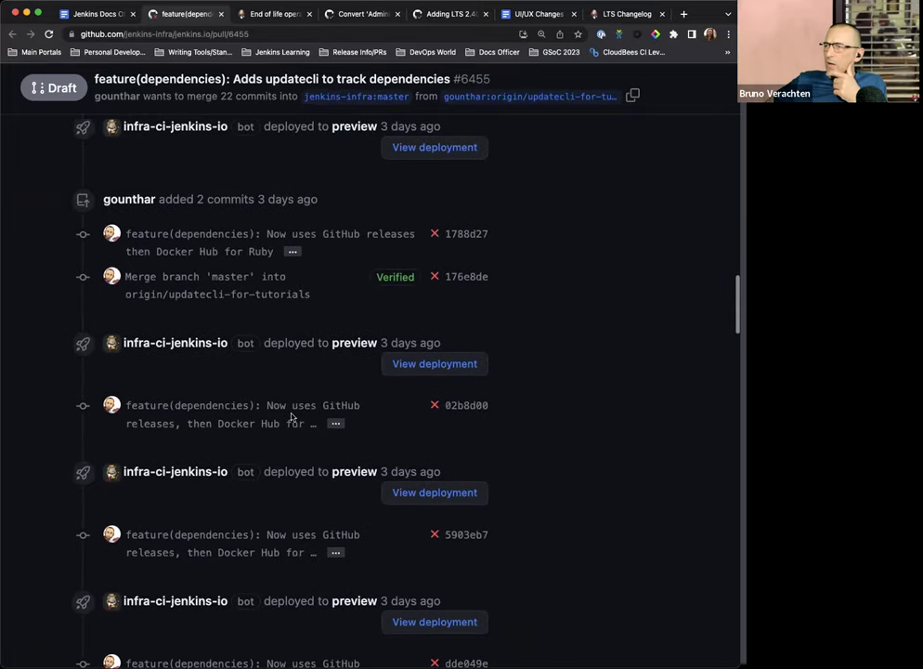
scroll(291, 417, "down", 5)
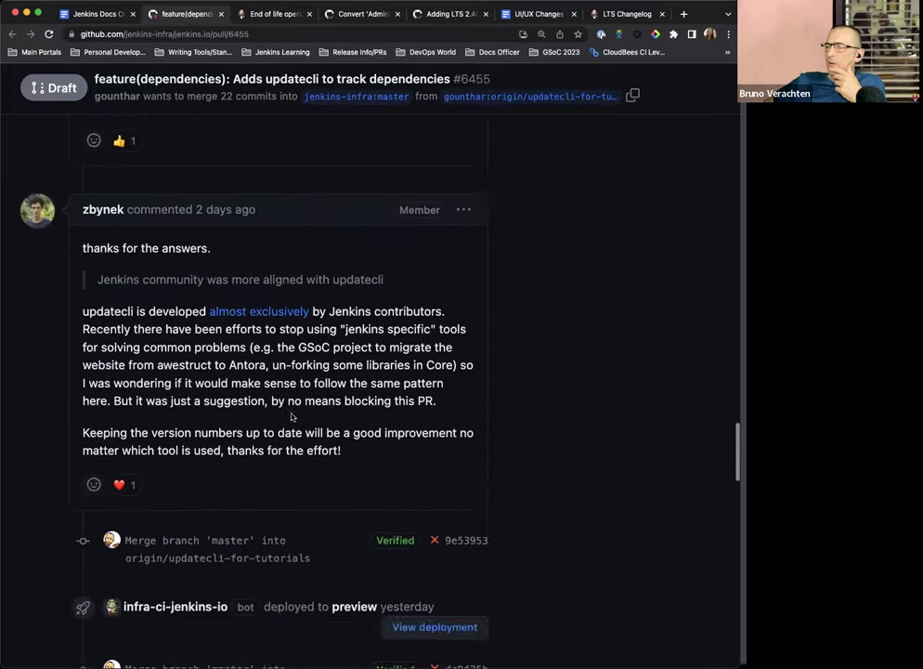
scroll(291, 418, "up", 20)
scroll(272, 413, "down", 20)
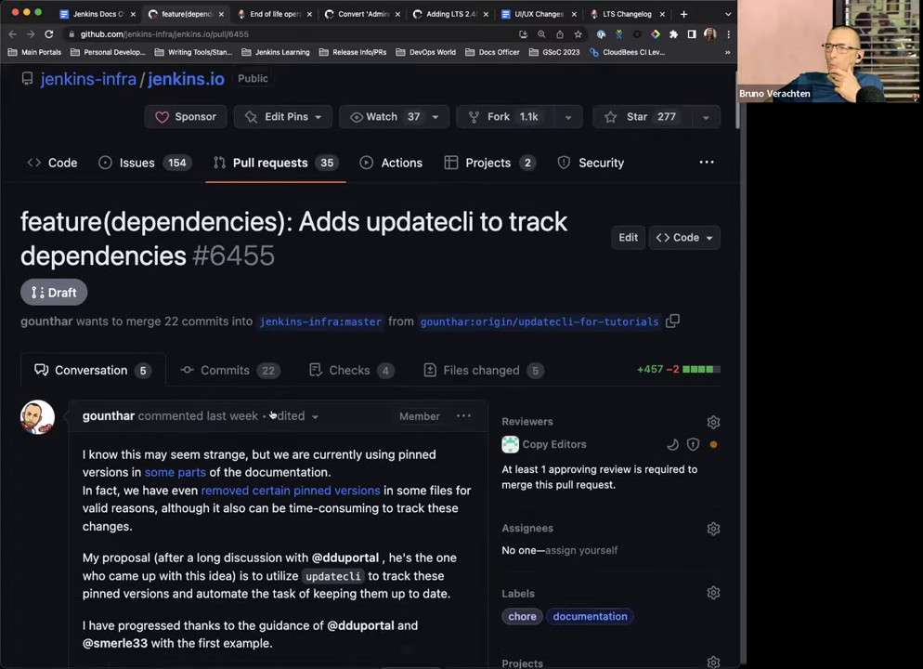
scroll(272, 413, "down", 5)
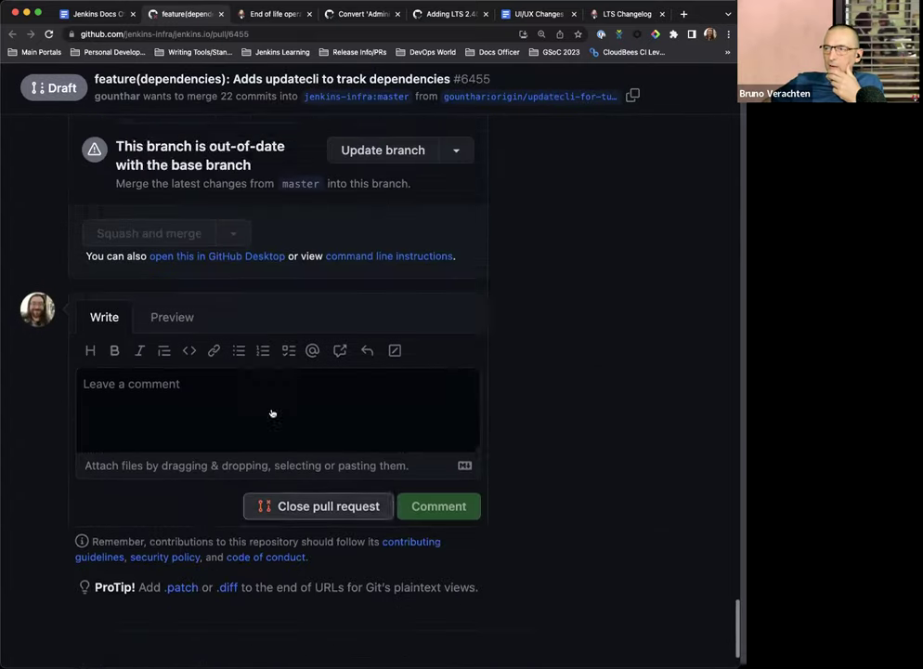
Read the pull request comments discussing why updatecli is proposed instead of extending renovate.
scroll(272, 414, "up", 15)
scroll(272, 412, "up", 10)
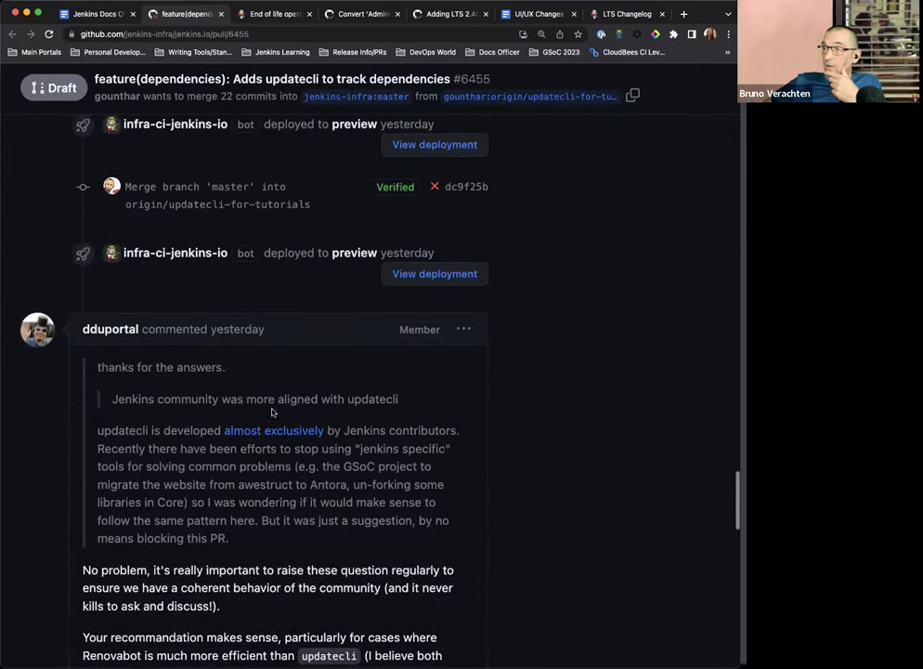
scroll(271, 413, "down", 3)
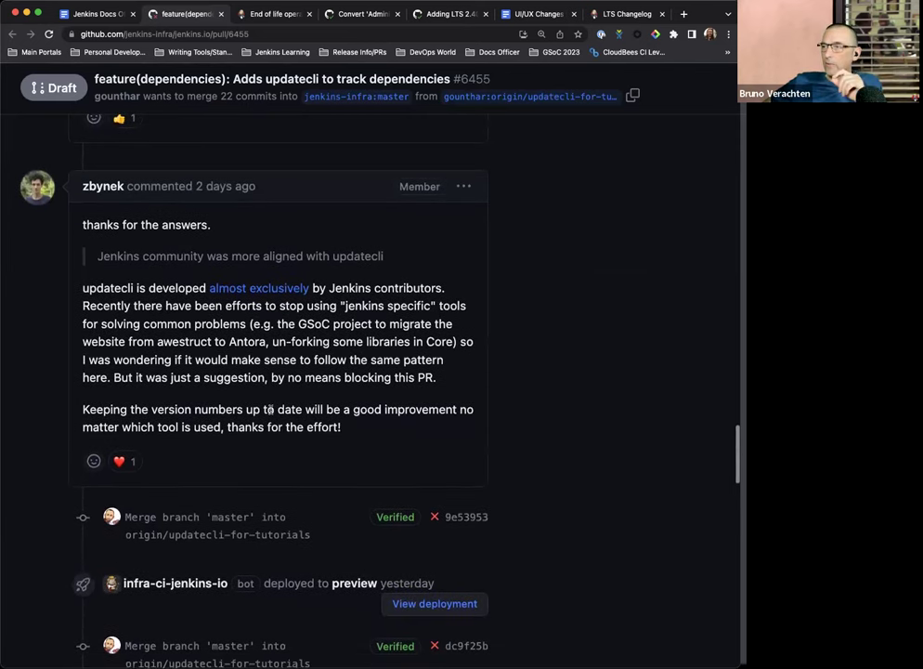
scroll(524, 409, "down", 1)
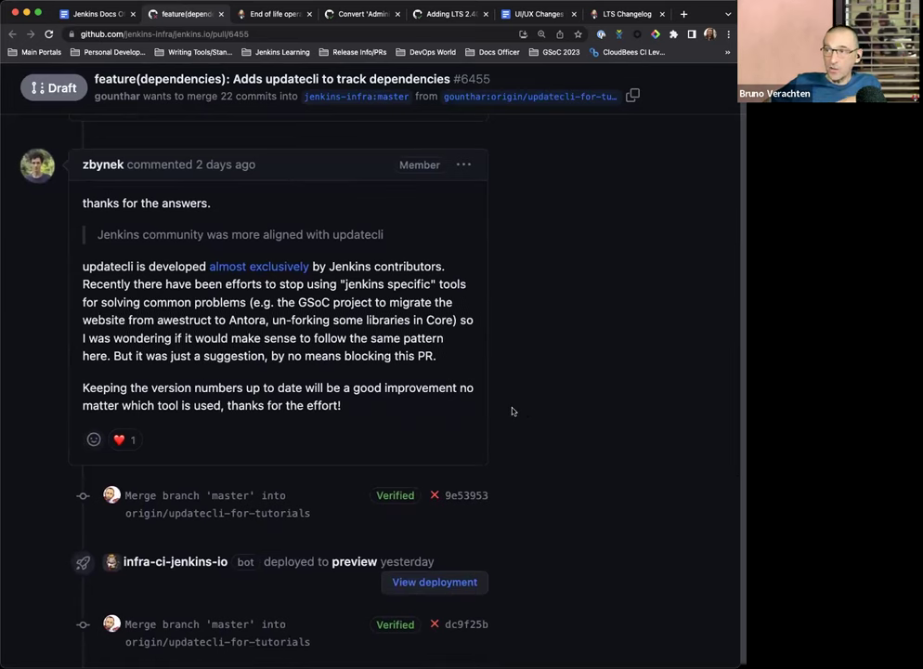
scroll(512, 412, "up", 20)
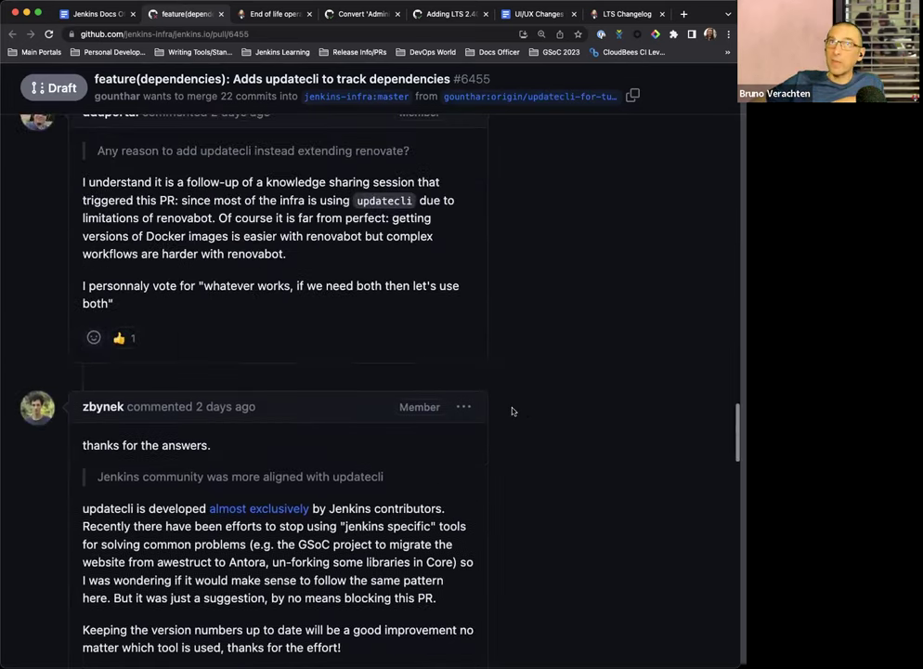
scroll(512, 412, "up", 5)
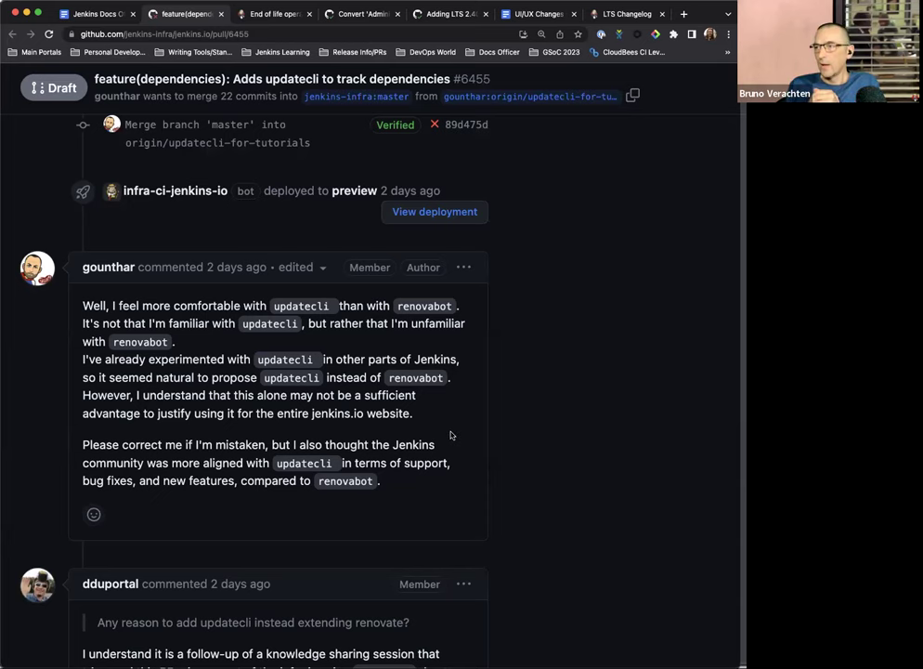
scroll(451, 434, "down", 1)
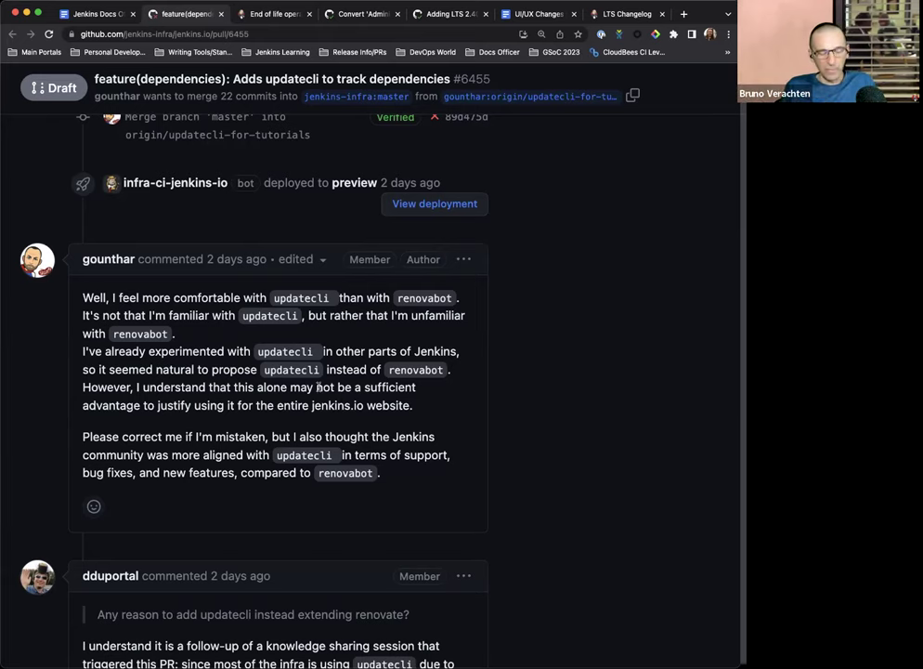
scroll(317, 388, "down", 1)
scroll(316, 387, "down", 3)
scroll(317, 390, "down", 3)
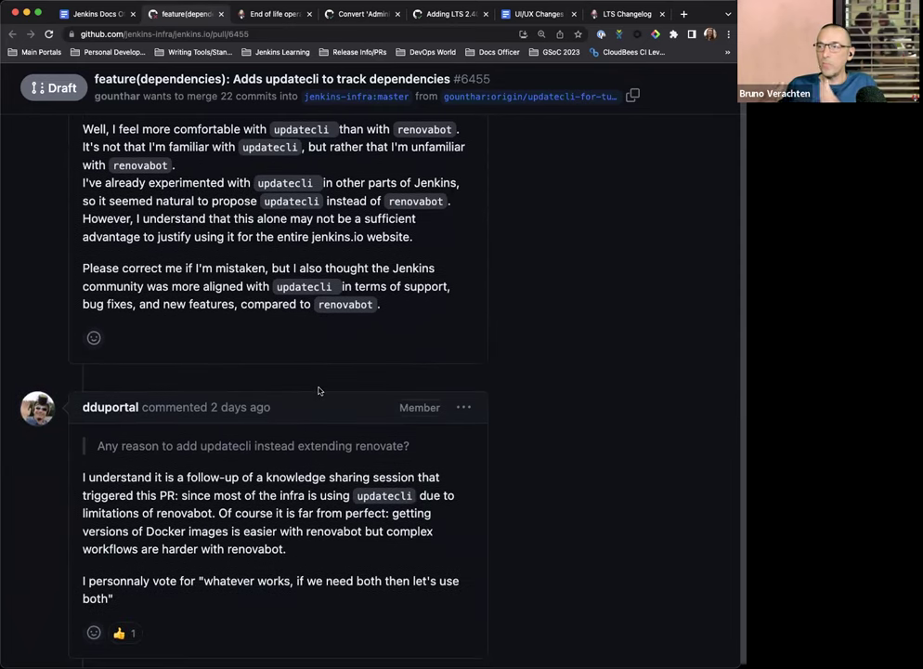
scroll(319, 391, "down", 1)
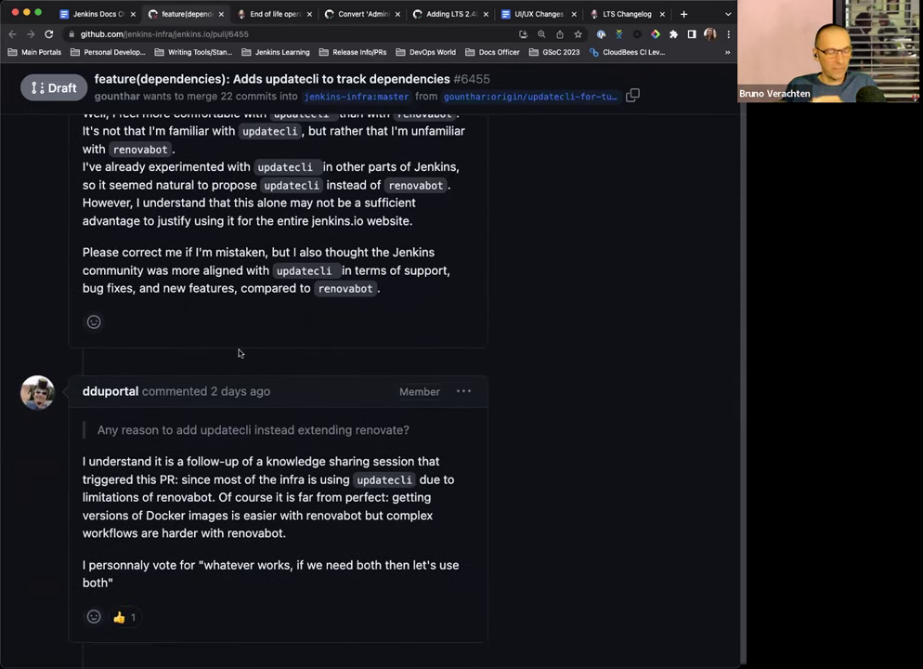
Read the remaining comments on the updatecli pull request, through the discussion of Jenkins-specific tools versus renovabot.
scroll(225, 337, "down", 10)
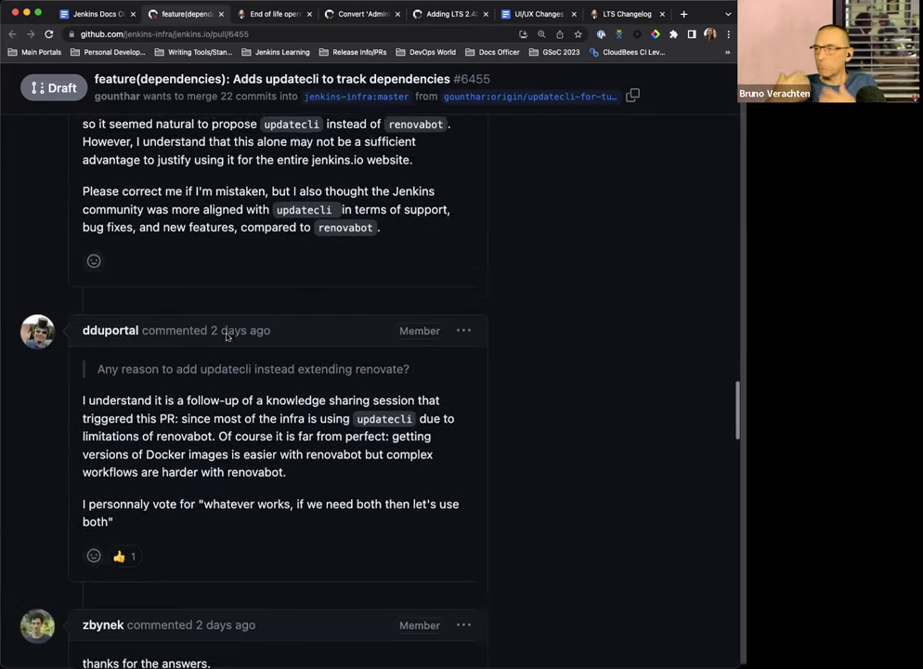
scroll(226, 337, "down", 5)
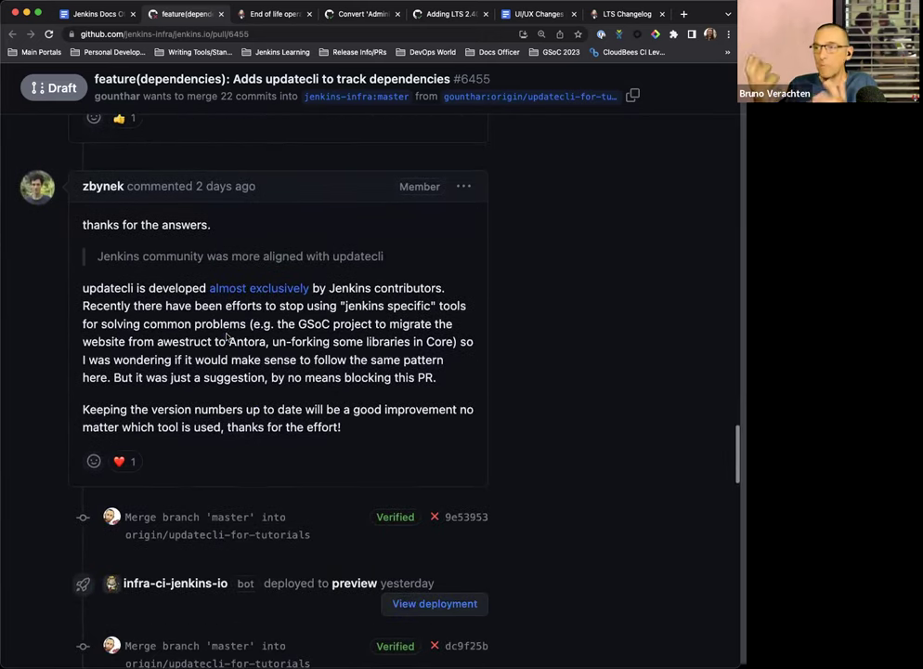
scroll(226, 337, "down", 12)
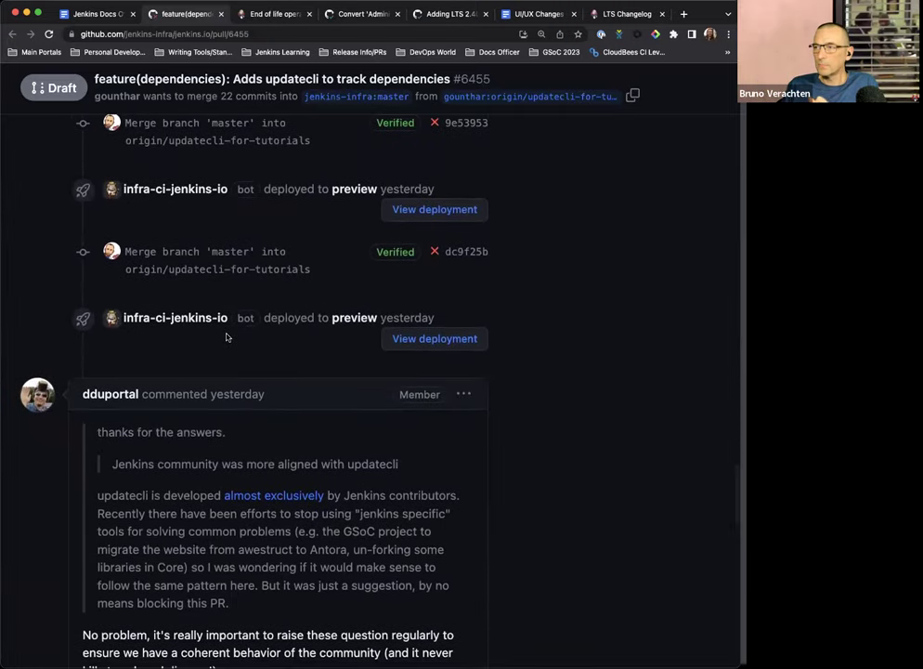
scroll(226, 337, "down", 13)
scroll(226, 337, "down", 10)
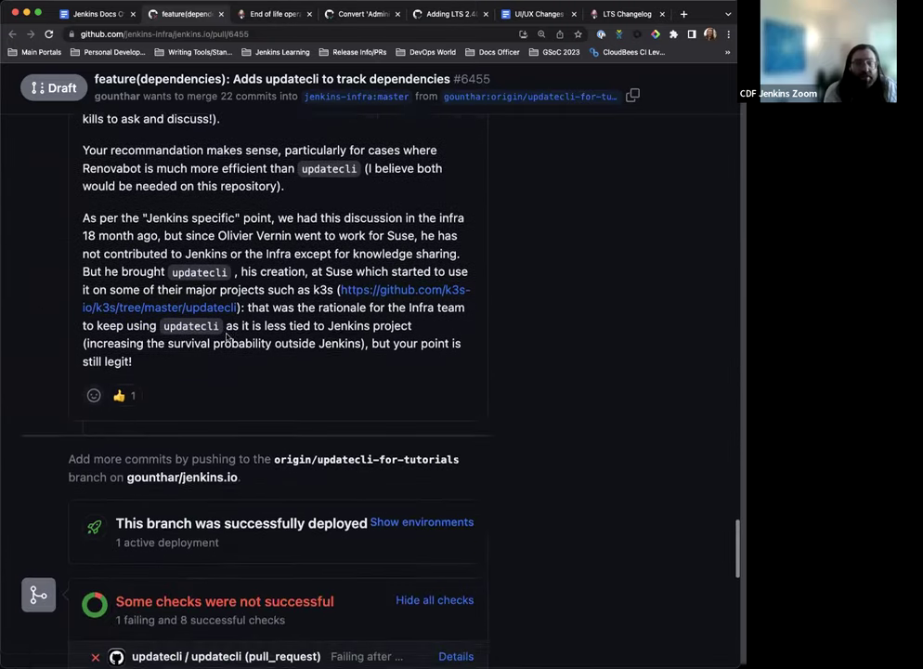
scroll(219, 308, "up", 9)
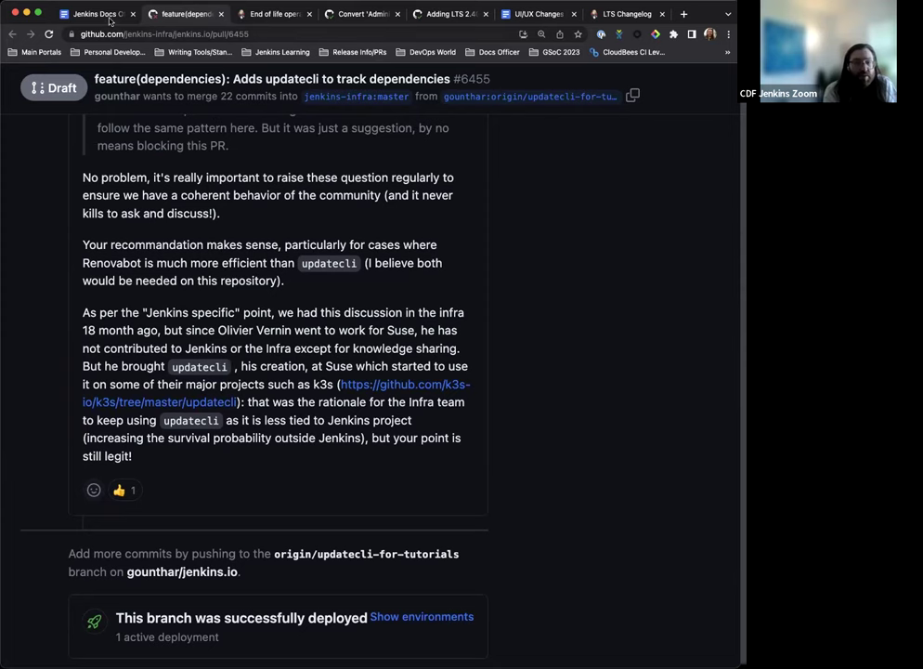
Return to the Jenkins Docs Office Hours notes and review the agenda items from Google Summer of Code to container agents end of life.
left_click(98, 14)
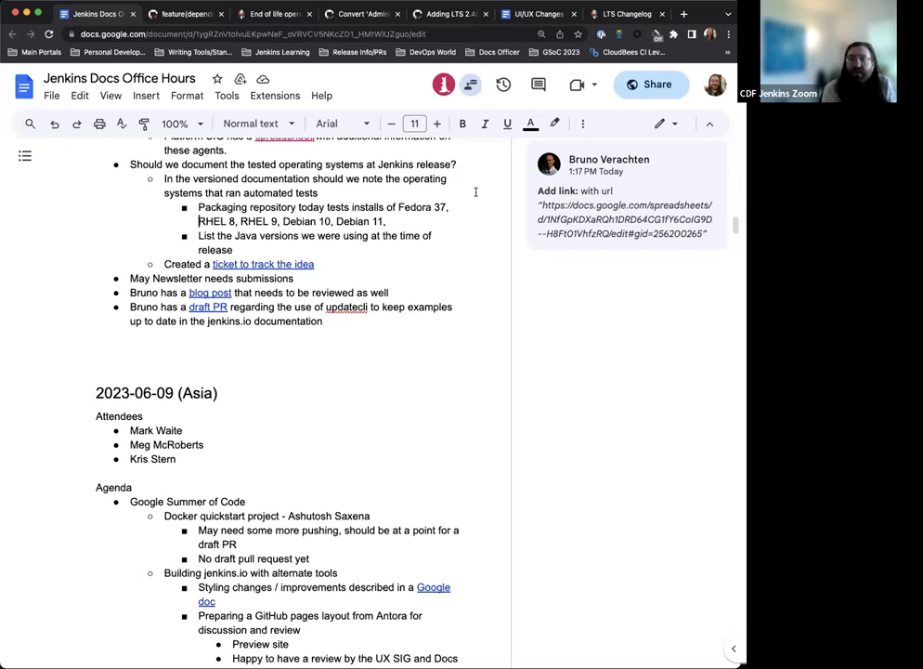
scroll(324, 291, "up", 3)
scroll(324, 291, "up", 8)
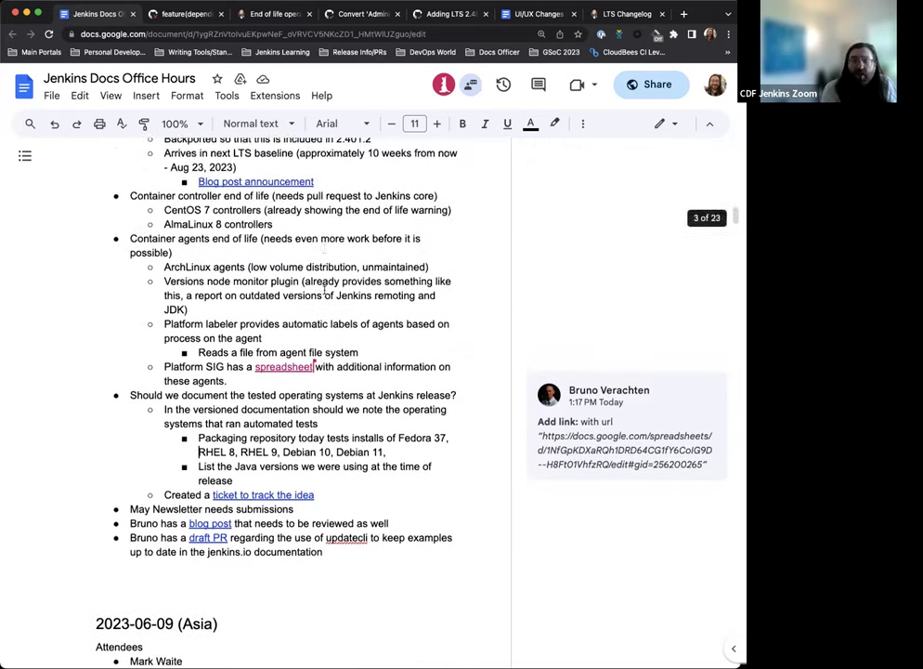
scroll(324, 291, "up", 12)
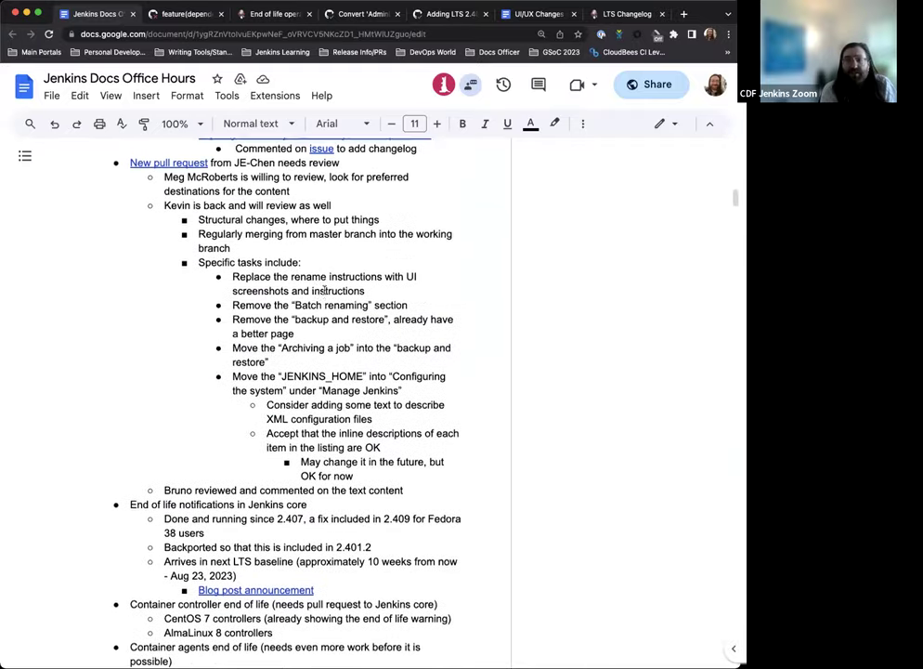
scroll(324, 291, "up", 5)
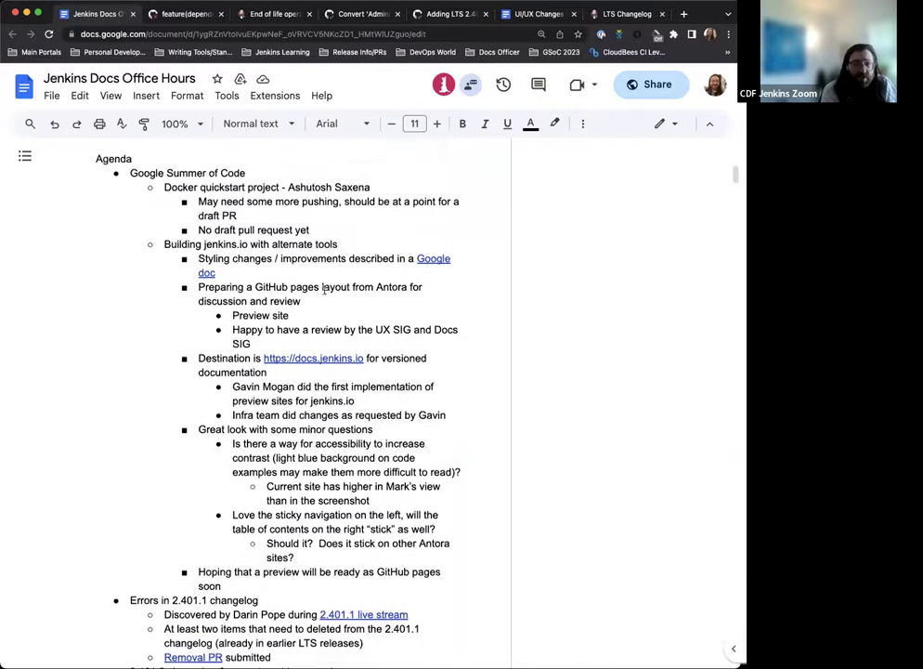
scroll(324, 291, "down", 2)
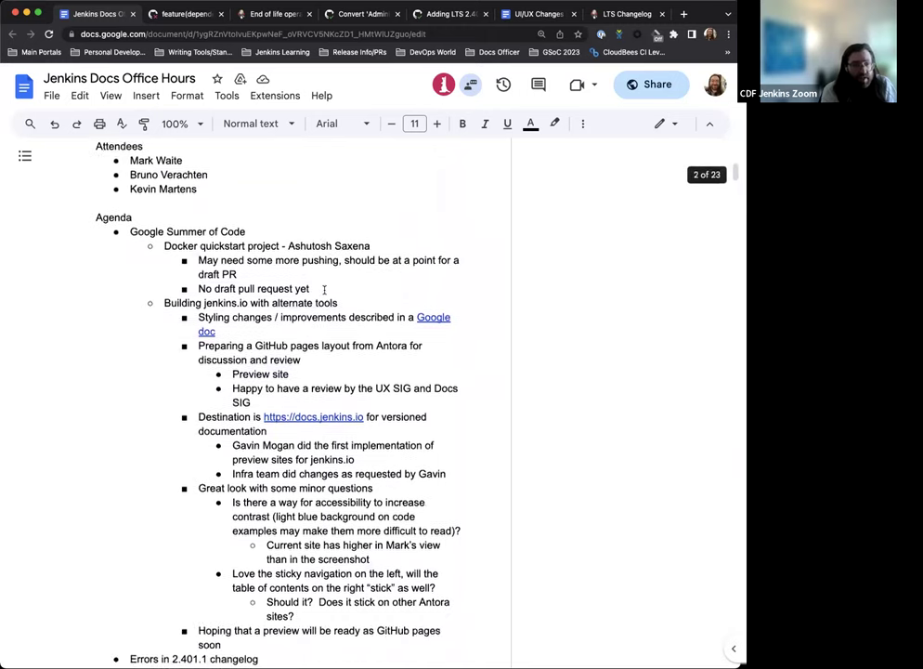
scroll(240, 345, "down", 1)
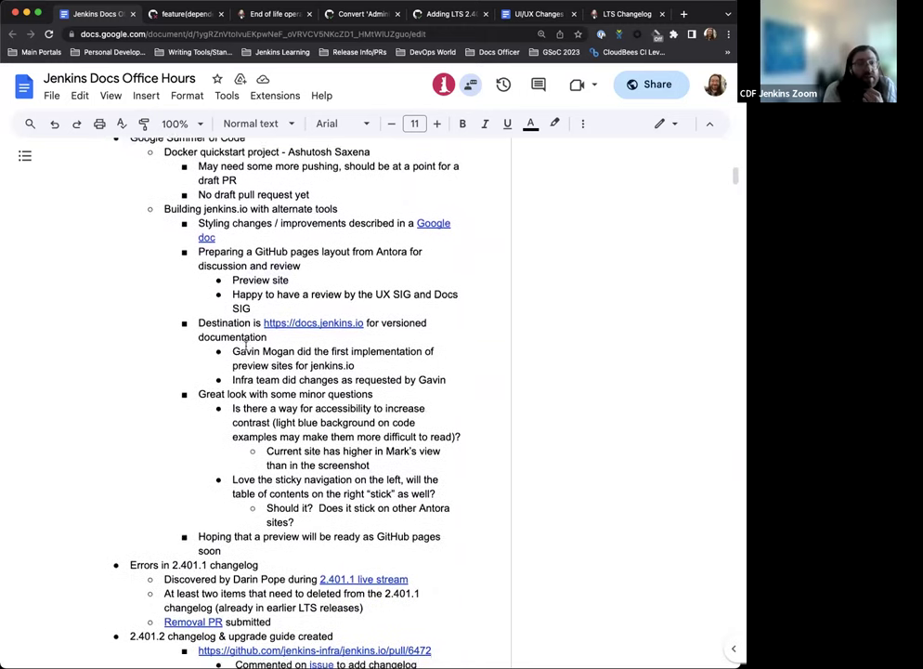
scroll(260, 317, "down", 4)
scroll(294, 317, "down", 10)
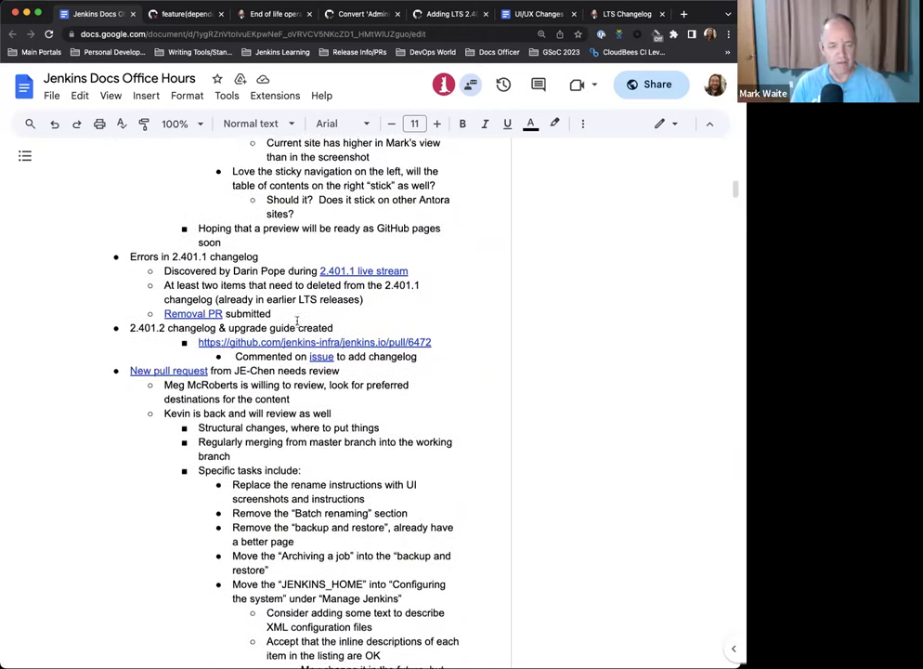
scroll(297, 321, "down", 1)
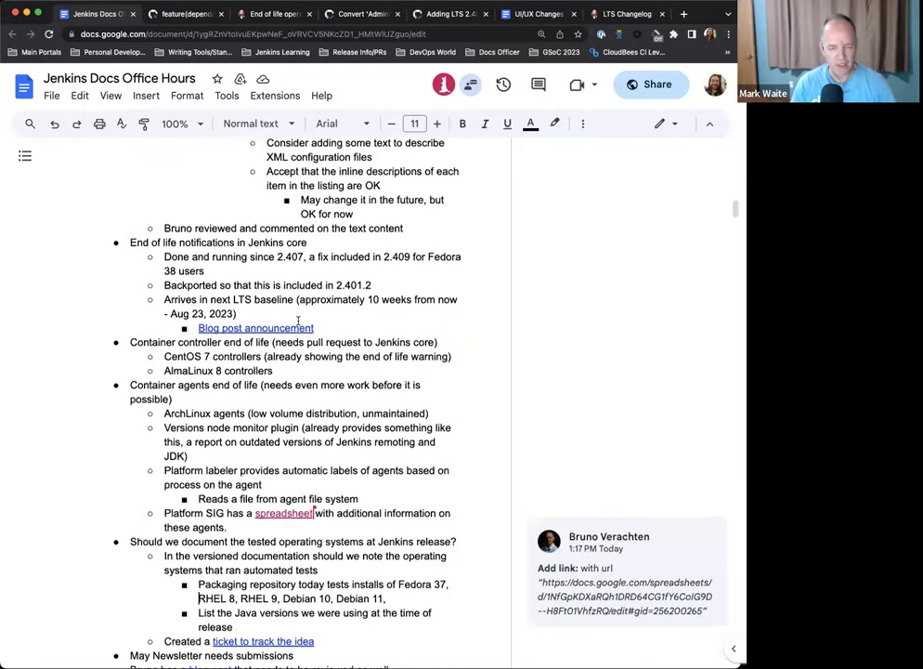
Open the Removal PR linked under the 2.401.1 changelog errors, skim its description and start adding a review.
scroll(297, 321, "up", 7)
scroll(191, 294, "up", 1)
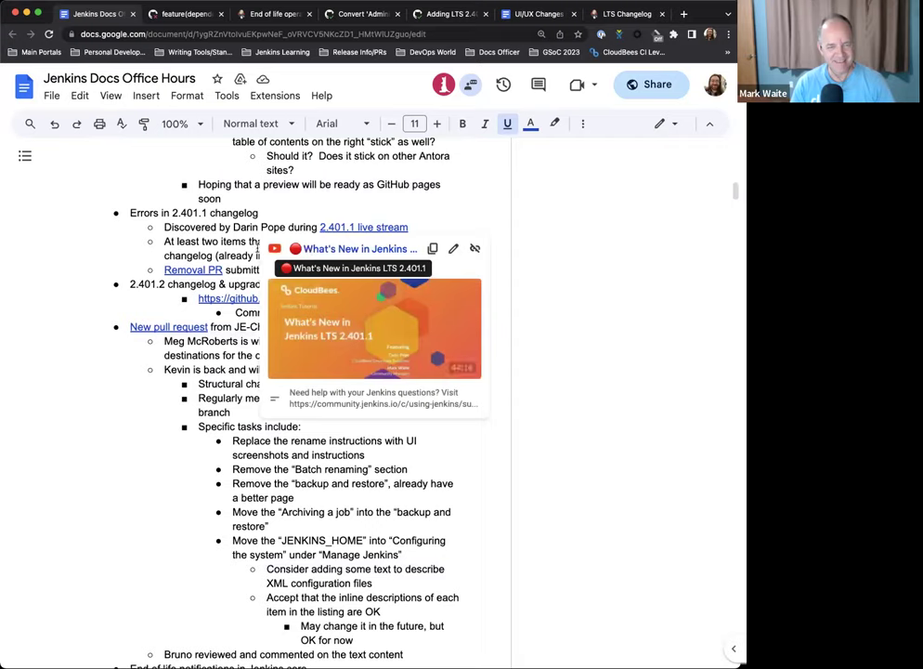
left_click(191, 269)
left_click(220, 291)
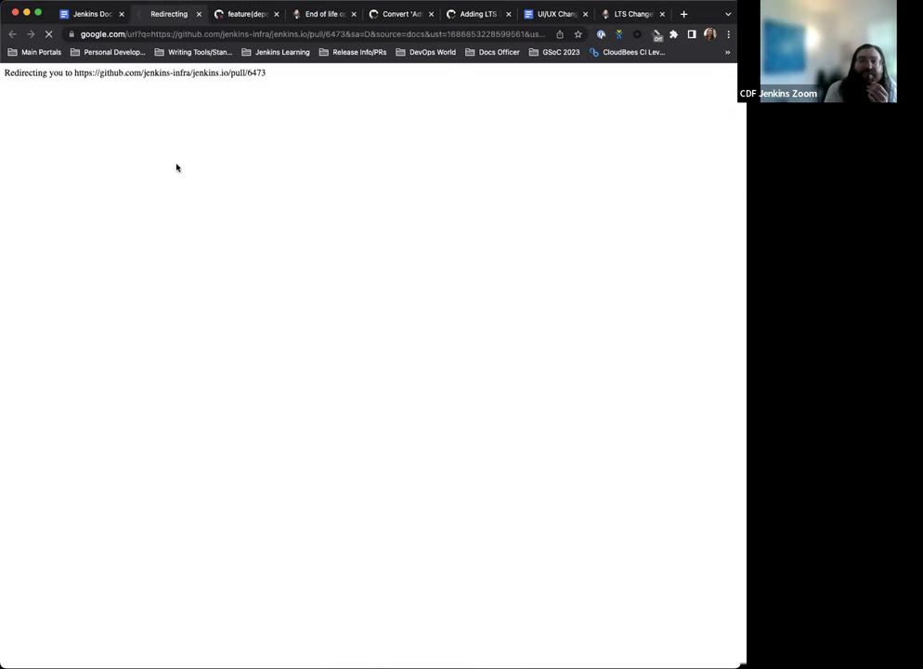
scroll(240, 294, "down", 5)
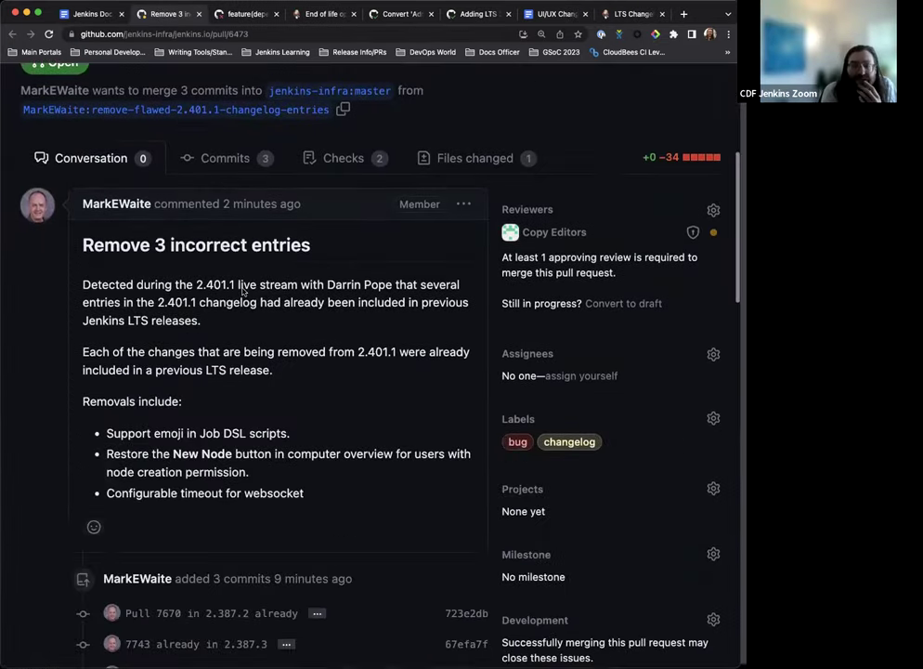
scroll(449, 478, "up", 8)
left_click(708, 293)
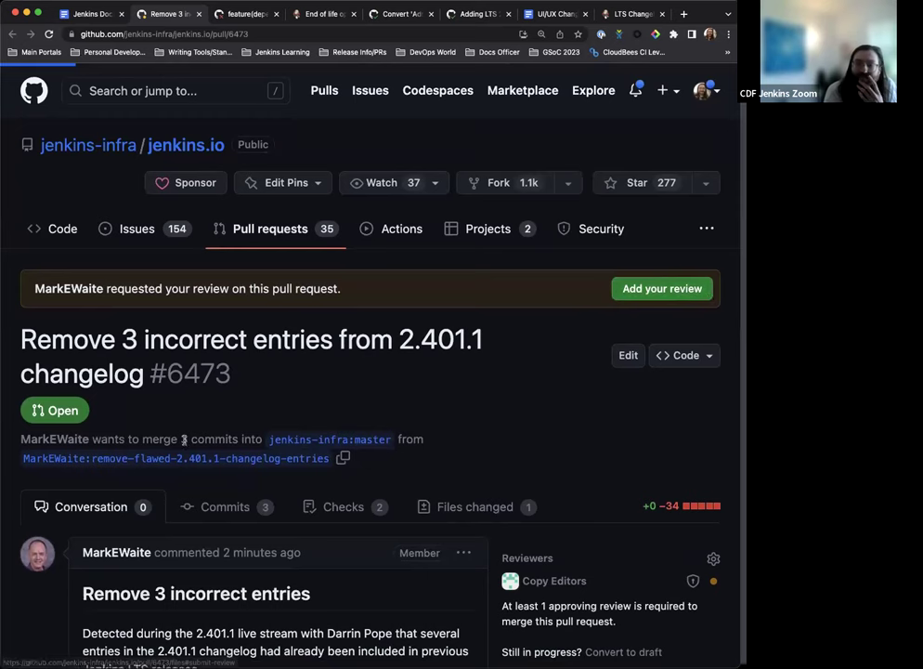
Examine the three changelog entries removed from content/_data/changelogs/lts.yml in the pull request's changed files.
scroll(331, 386, "down", 10)
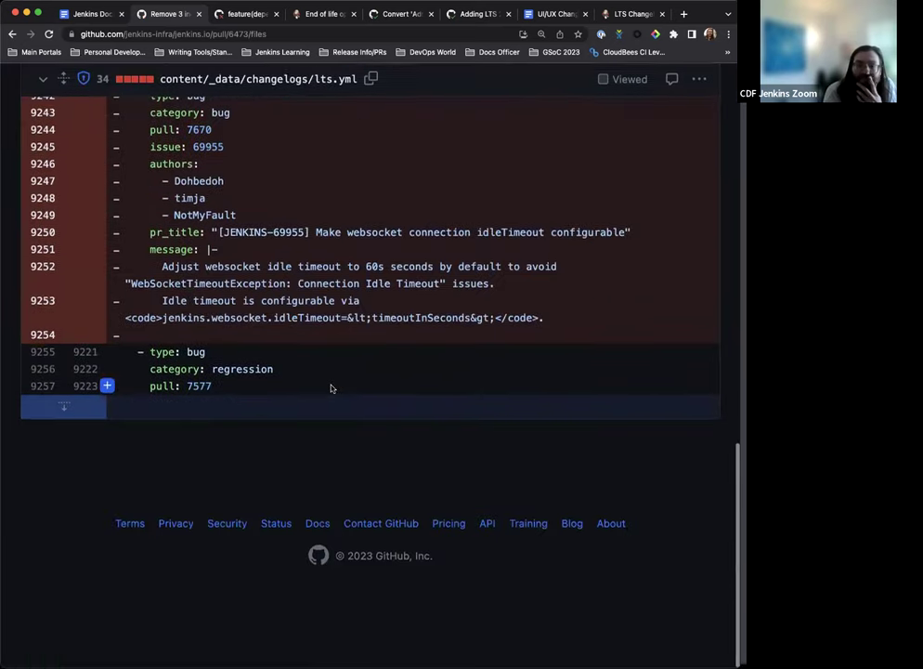
scroll(325, 390, "up", 15)
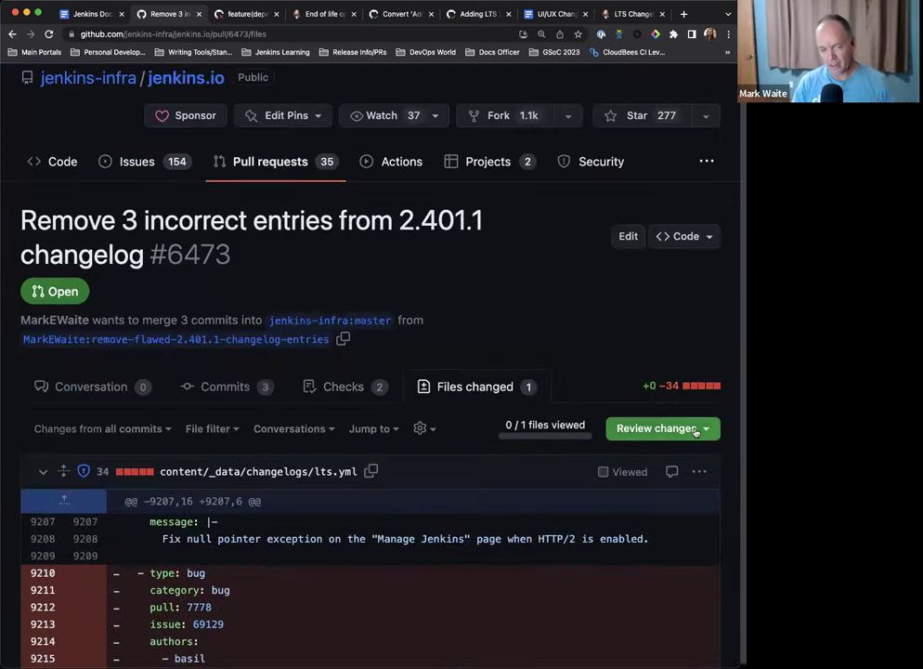
scroll(695, 432, "down", 5)
scroll(252, 508, "down", 8)
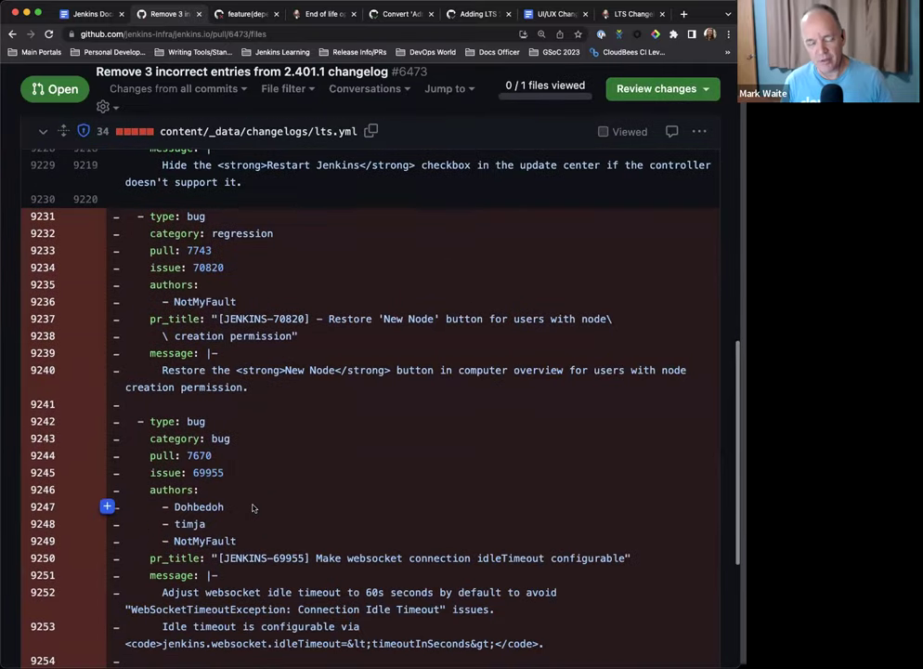
scroll(252, 508, "down", 3)
scroll(257, 505, "up", 5)
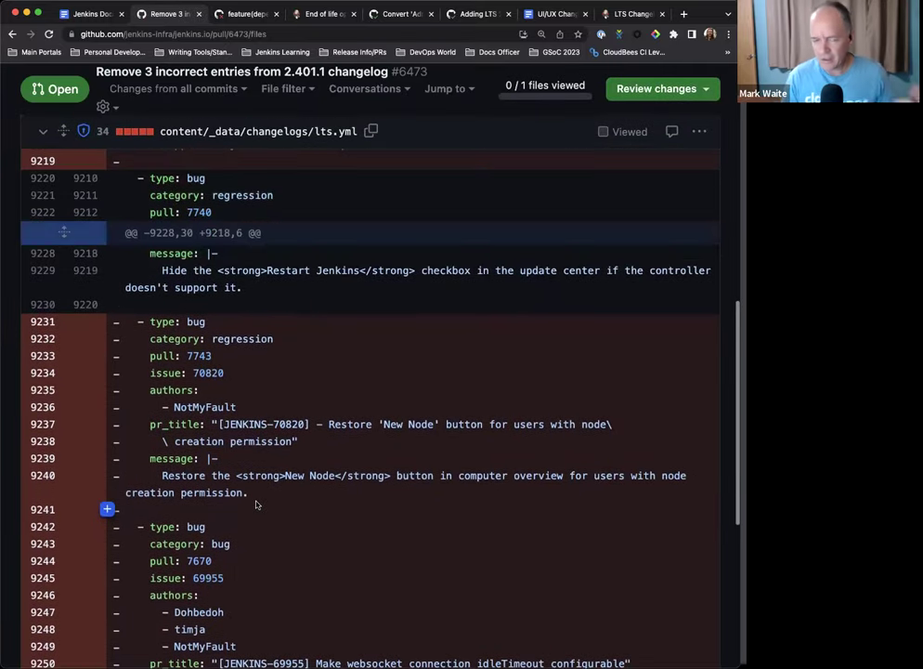
scroll(278, 497, "up", 5)
scroll(445, 453, "down", 2)
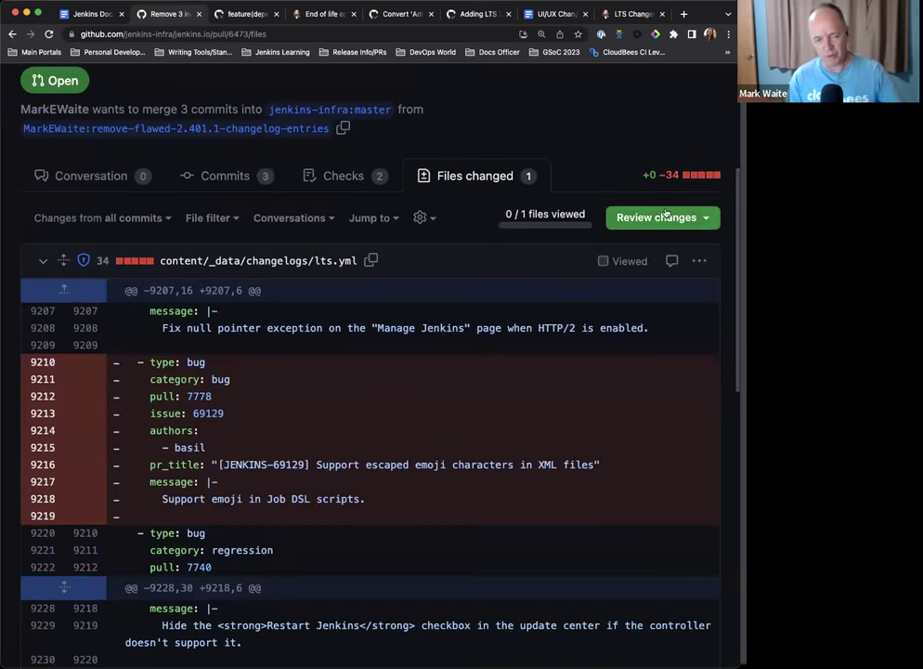
scroll(242, 422, "down", 1)
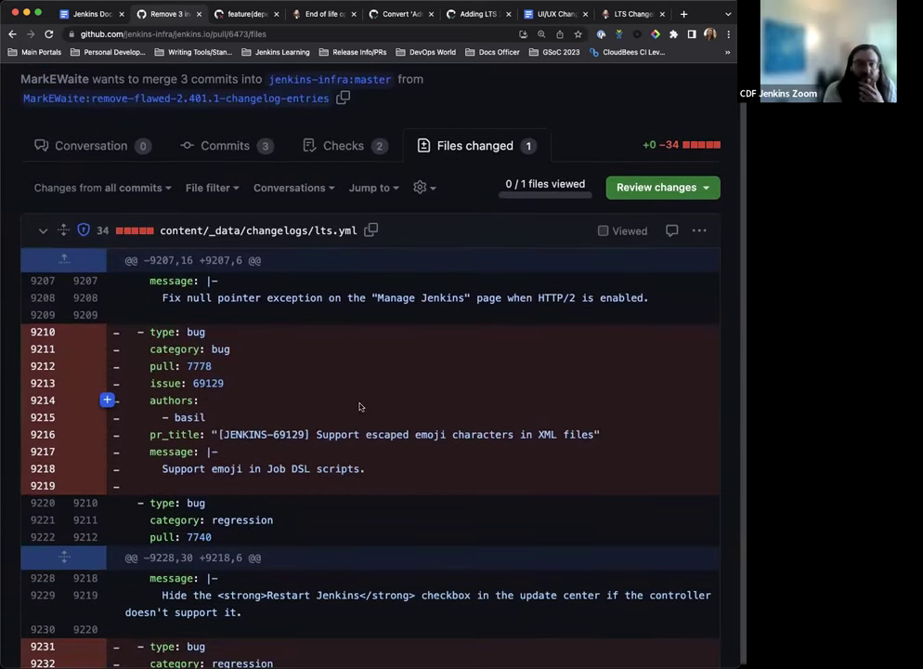
scroll(357, 406, "down", 1)
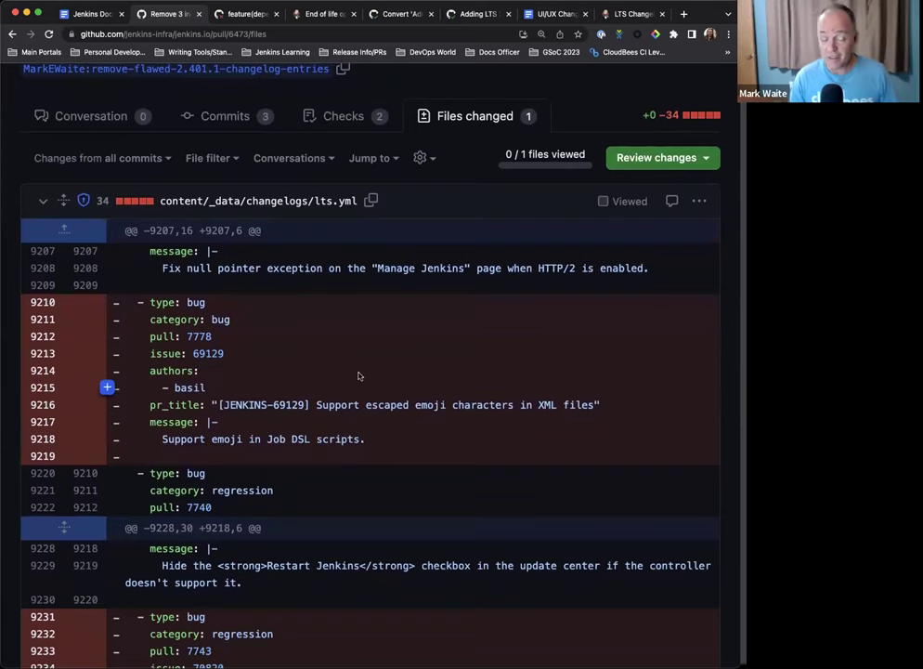
scroll(365, 370, "down", 10)
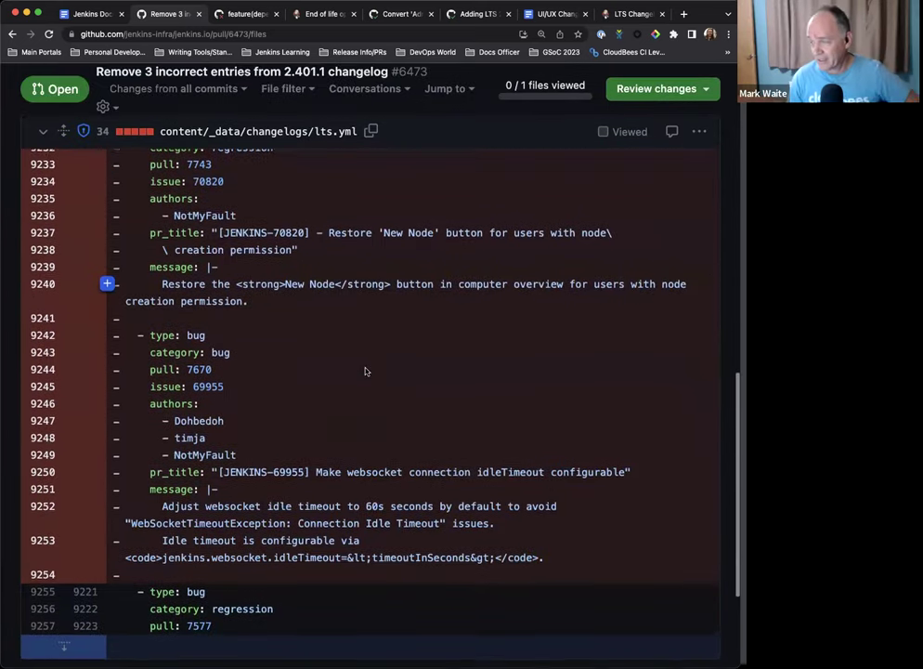
scroll(366, 371, "up", 5)
scroll(365, 372, "up", 4)
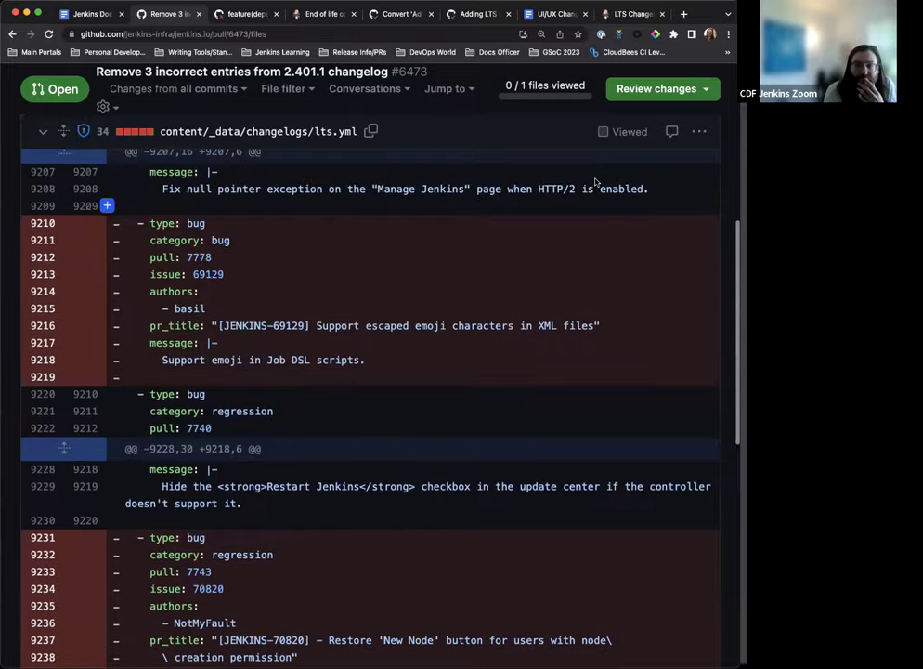
Submit an approving review with the comment "Looks good, thanks very much" and a mention of the pull request's author.
left_click(655, 88)
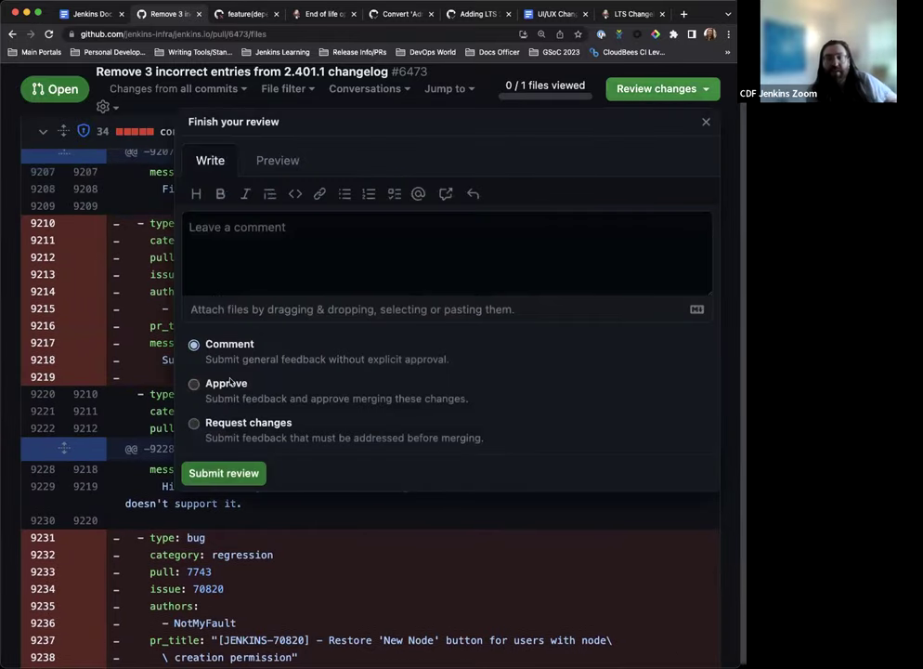
left_click(303, 264)
type("Looks good, thanks ve")
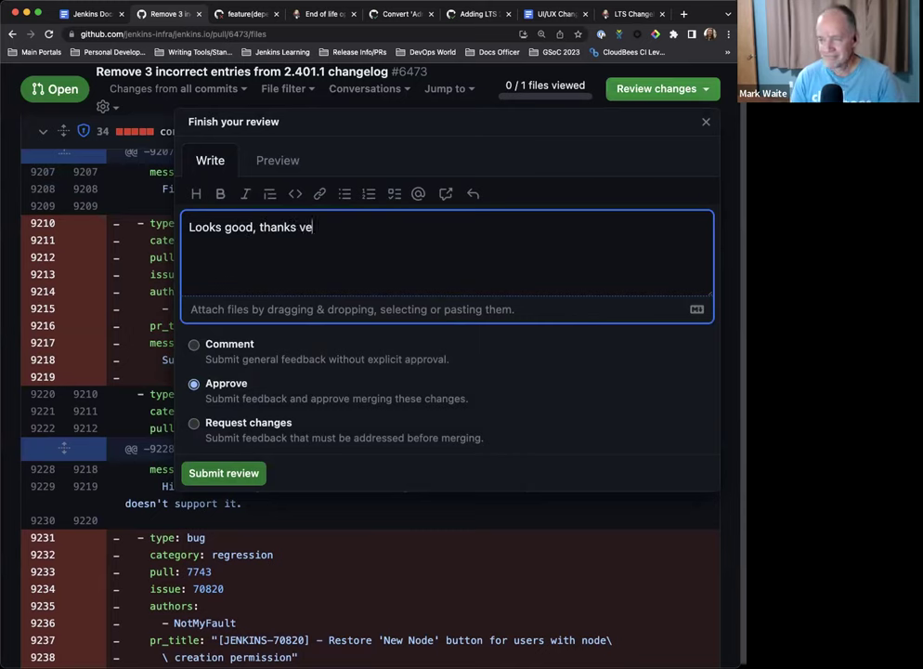
type("ry much @m")
key("Return")
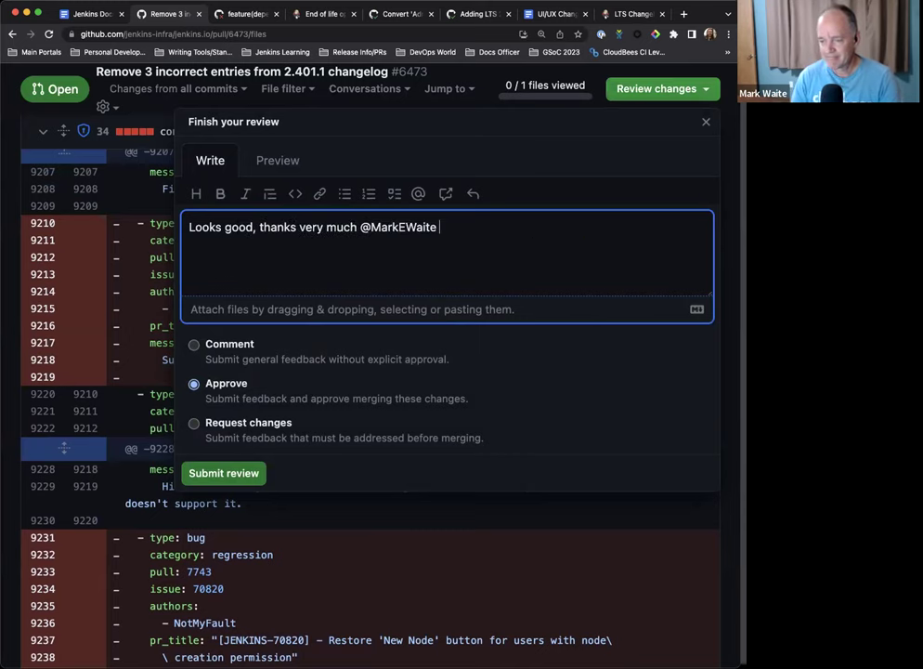
left_click(261, 467)
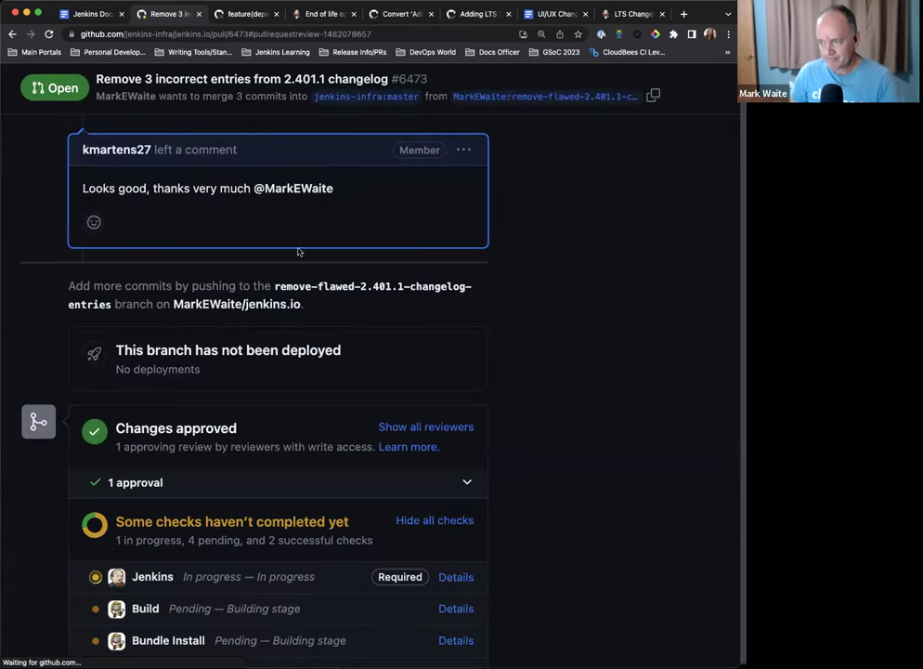
Check the approved pull request's checks and auto-merge status, and return to the 2.401.1 changelog errors in the meeting notes.
scroll(307, 250, "down", 5)
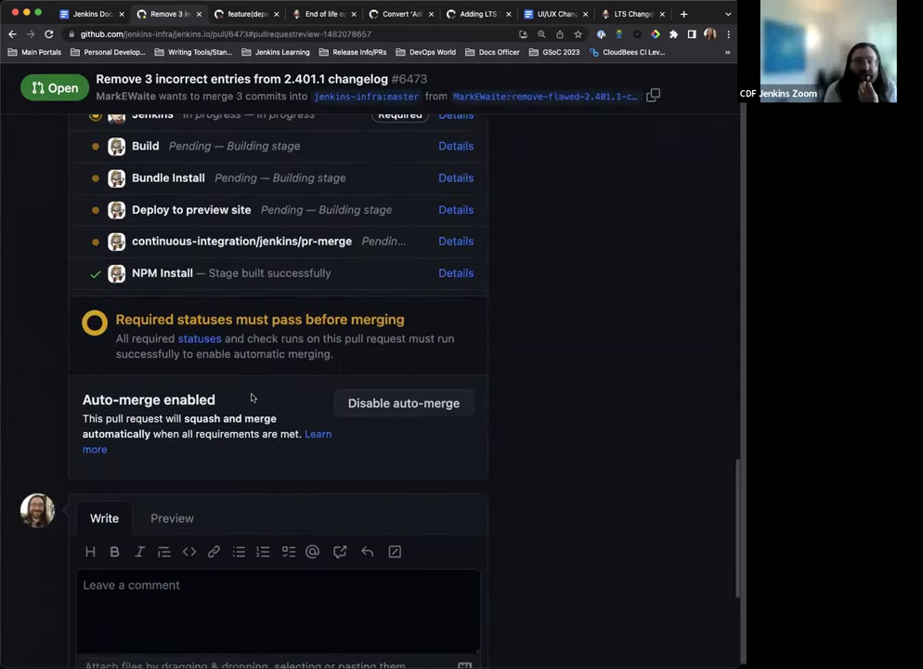
scroll(241, 376, "up", 10)
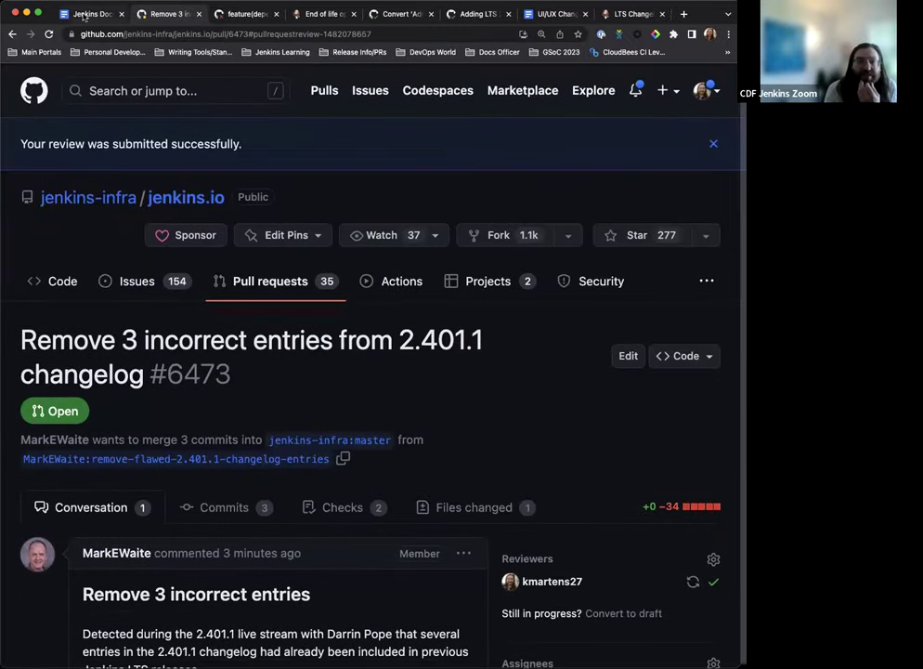
left_click(84, 14)
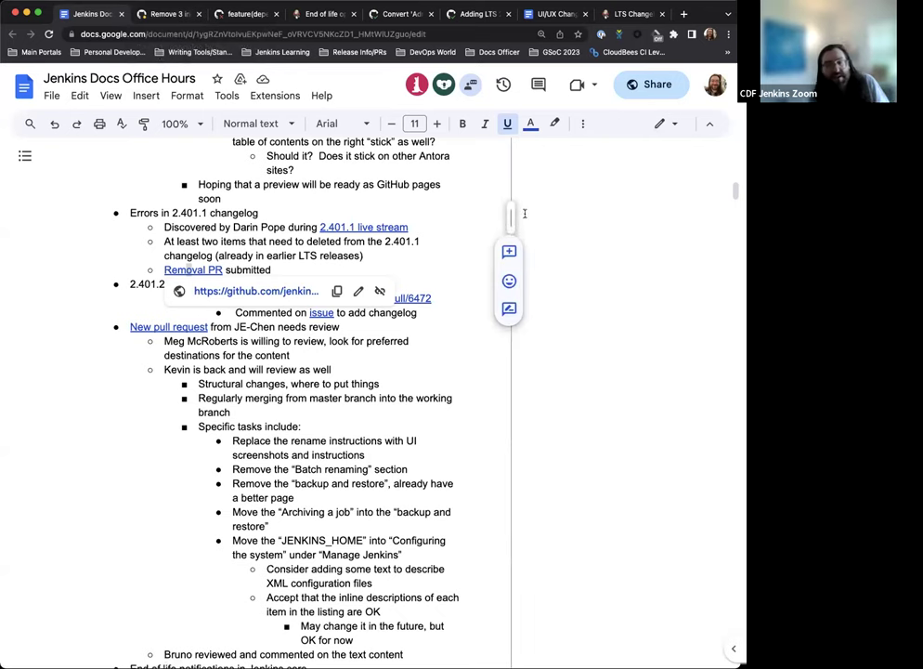
scroll(414, 271, "up", 2)
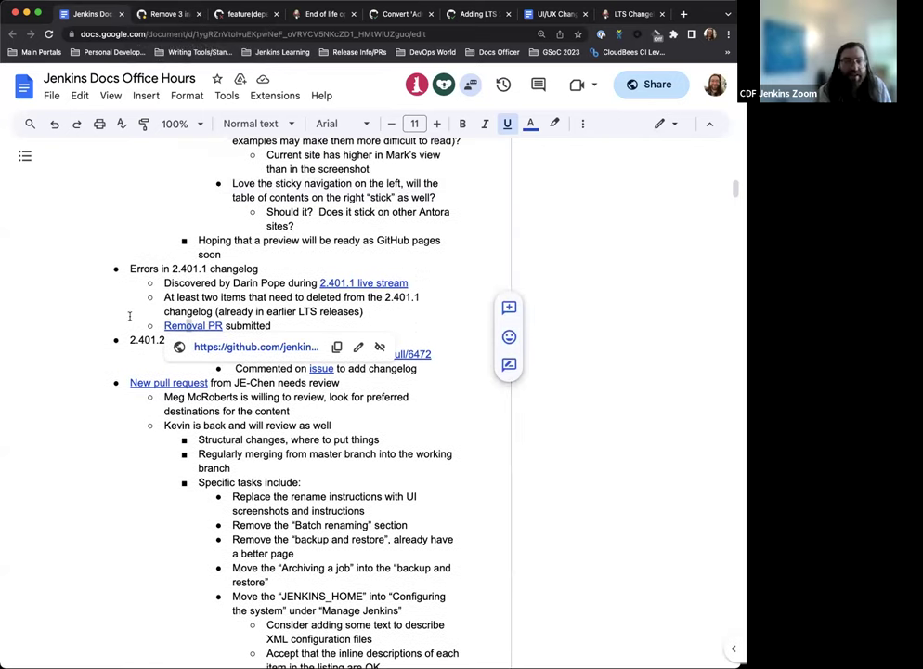